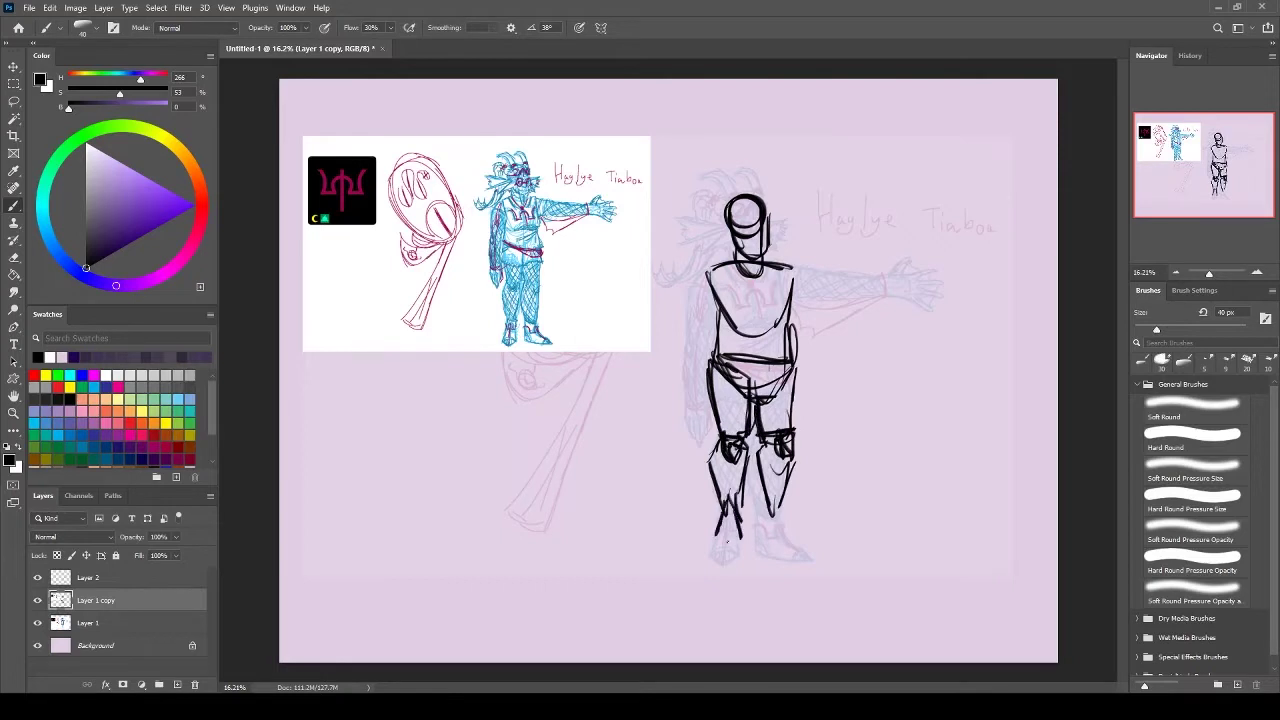
Sketch the figure's two feet, the torso's centre line and the lowered arm in black
left_click_drag(770, 535, 832, 548)
key("e")
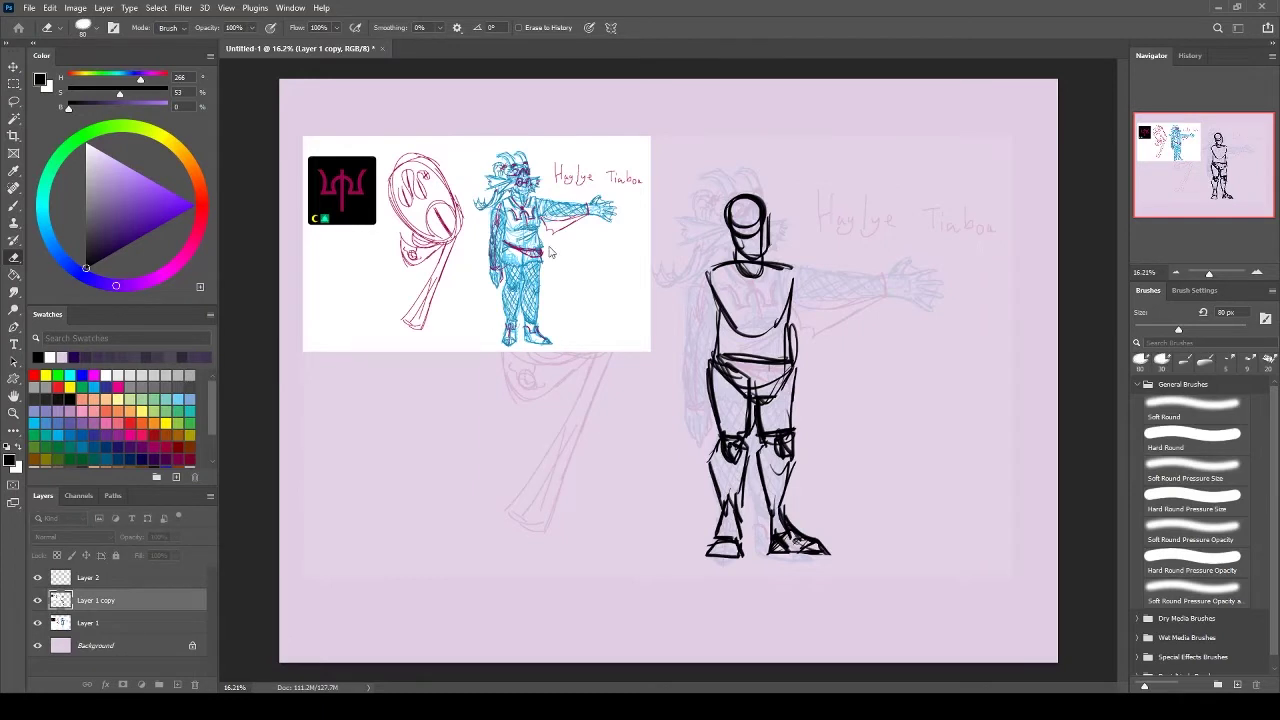
key("b")
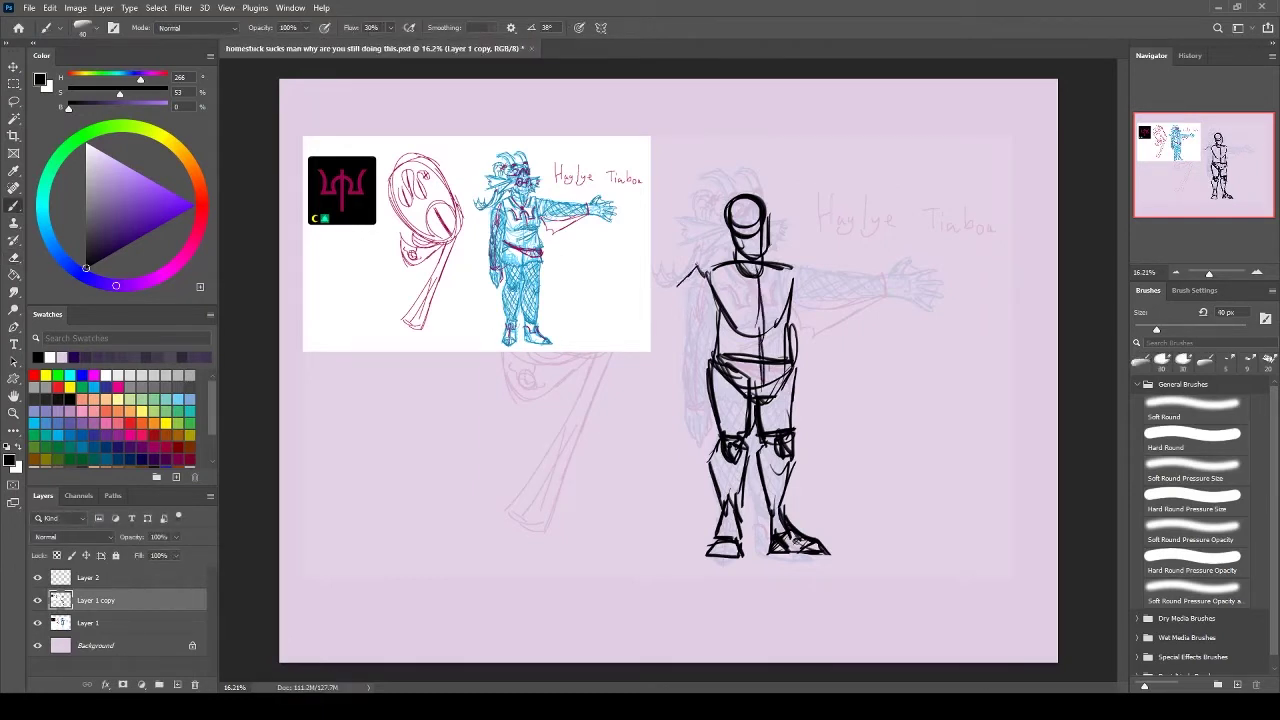
mouse_move(677, 284)
left_mouse_down()
mouse_move(666, 405)
mouse_move(688, 340)
left_mouse_up()
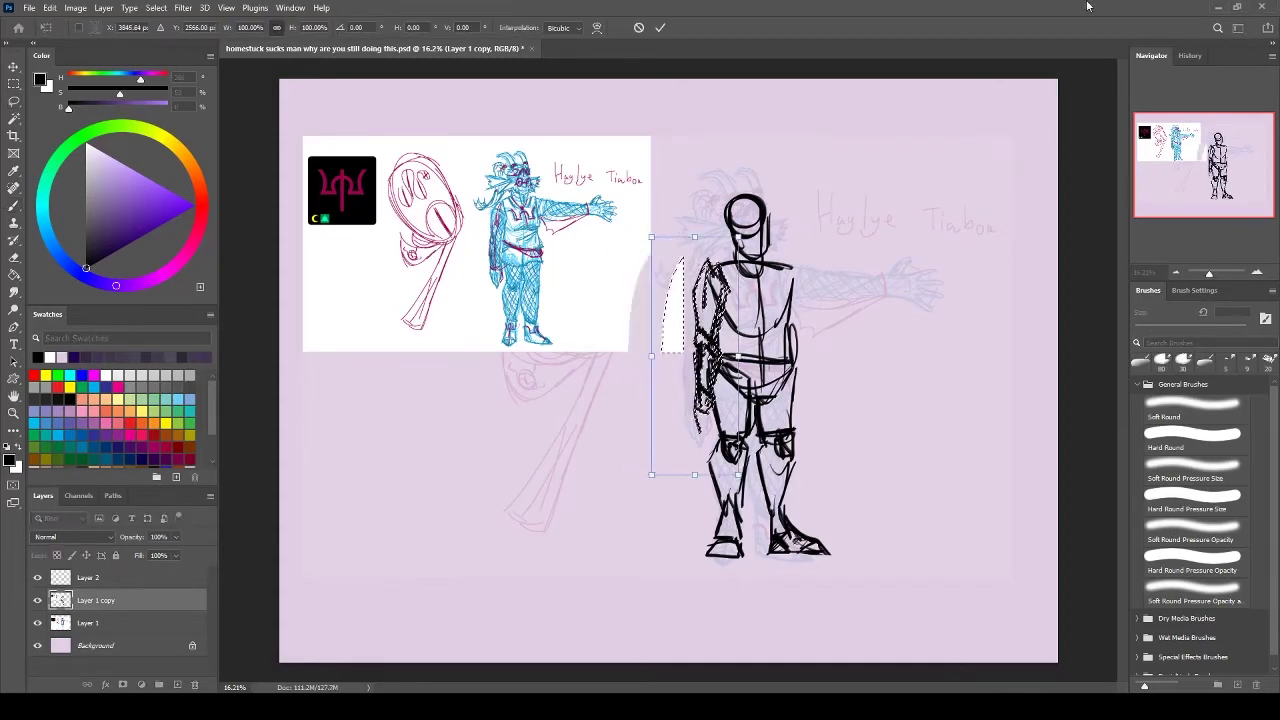
Lasso the lowered arm and move it against the figure's shoulder
scroll(680, 410, "up", 5)
mouse_move(670, 385)
left_mouse_down()
mouse_move(688, 432)
mouse_move(498, 497)
left_mouse_up()
key("l")
mouse_move(530, 215)
left_mouse_down()
mouse_move(500, 560)
mouse_move(530, 215)
left_mouse_up()
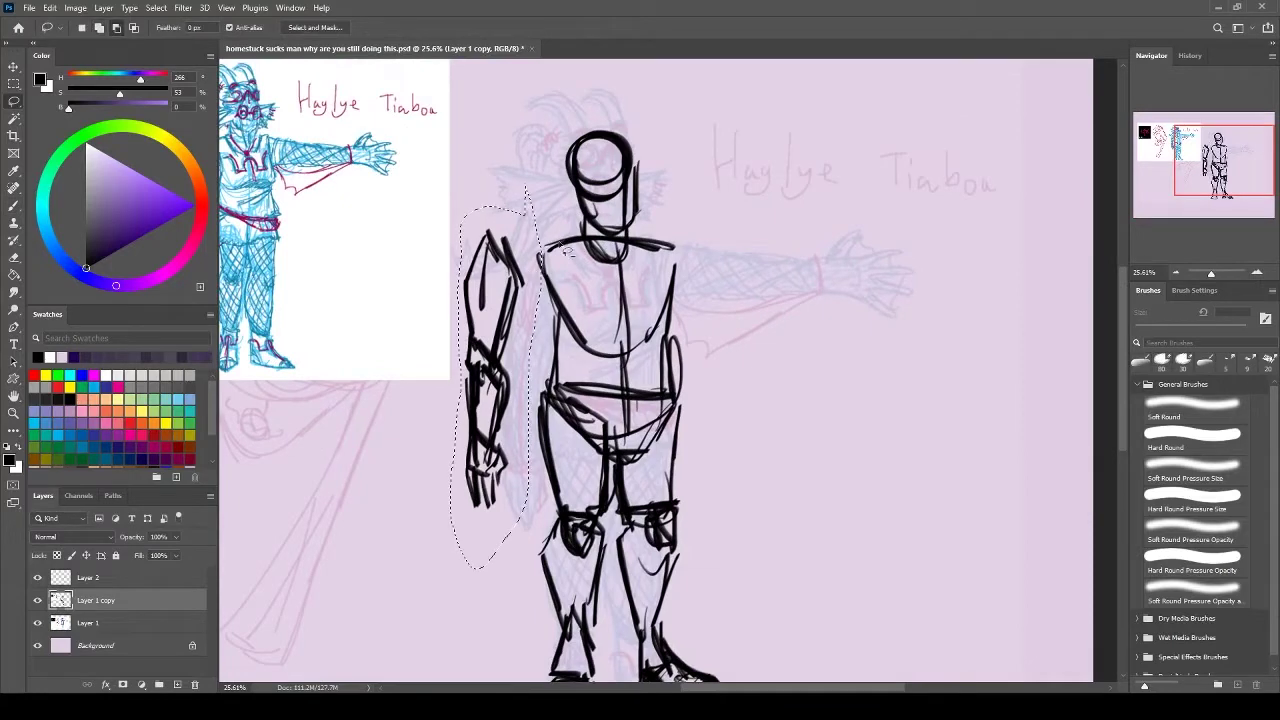
key("ctrl+t")
key("Return")
Sketch the figure's outstretched upper arm and forearm, following the faded reference pose
key("b")
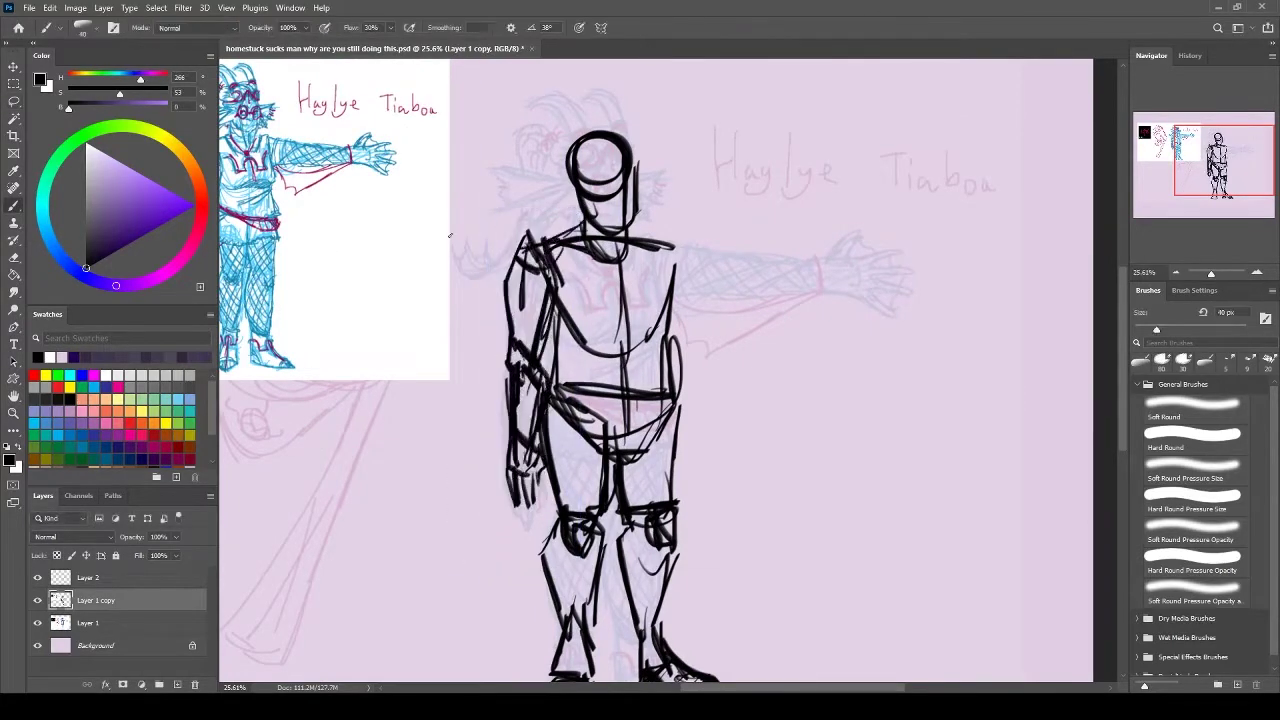
left_click_drag(730, 245, 655, 300)
left_click_drag(600, 400, 688, 430)
left_click_drag(760, 330, 860, 280)
left_click_drag(805, 280, 925, 295)
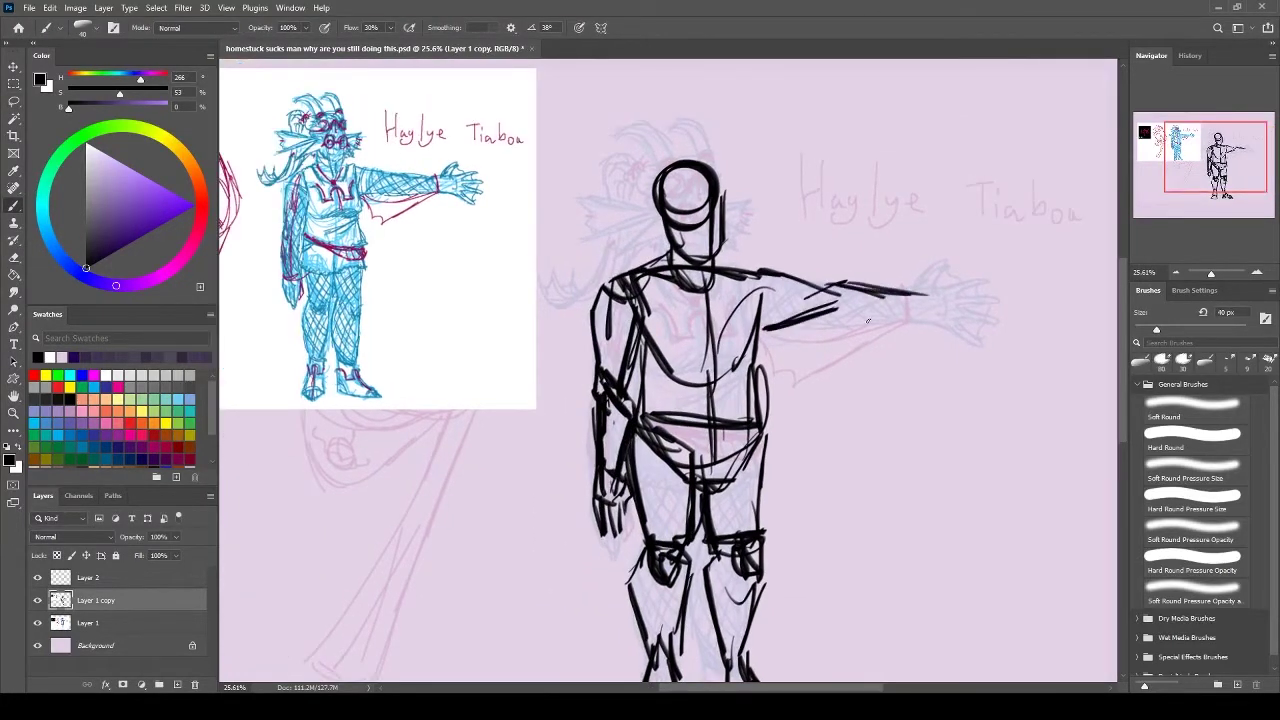
left_click_drag(825, 330, 915, 305)
left_click_drag(760, 320, 825, 330)
Draw the open hand with spread fingers at the end of the outstretched arm and redraw its thumb
key("e")
key("b")
mouse_move(915, 300)
left_mouse_down()
mouse_move(946, 265)
mouse_move(942, 284)
mouse_move(960, 296)
mouse_move(945, 328)
left_mouse_up()
left_click_drag(958, 288, 868, 266)
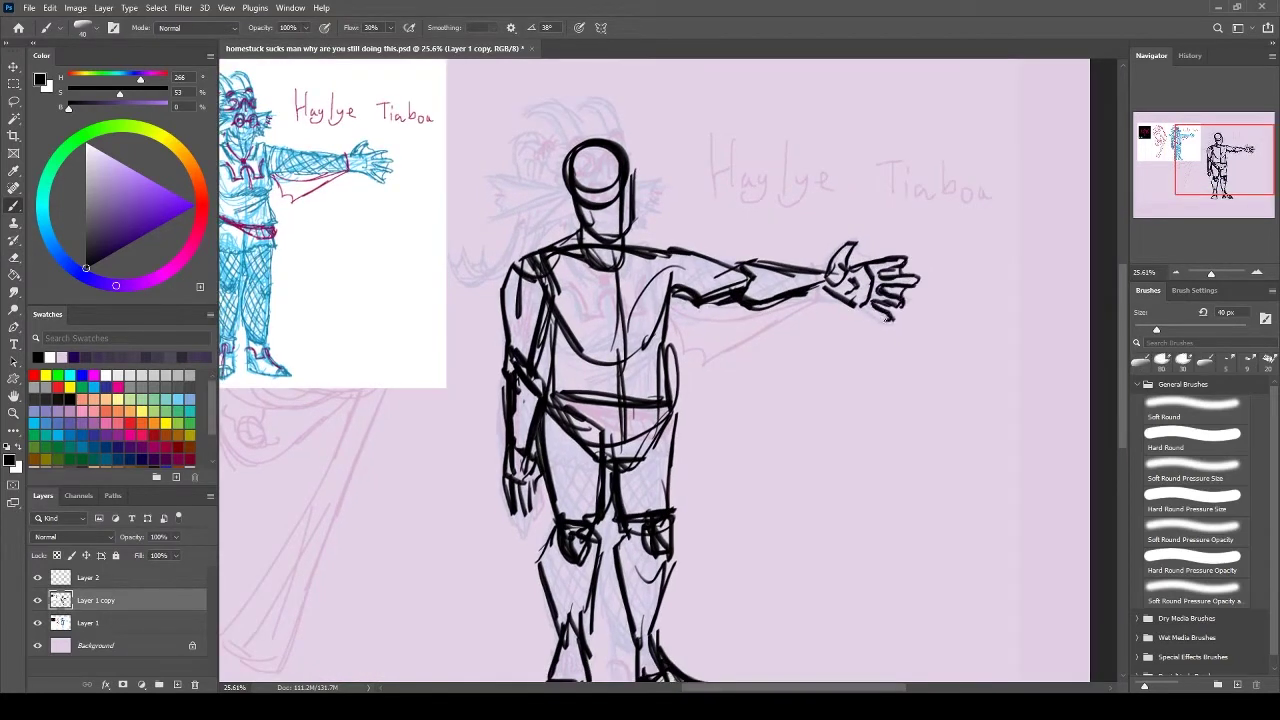
key("b")
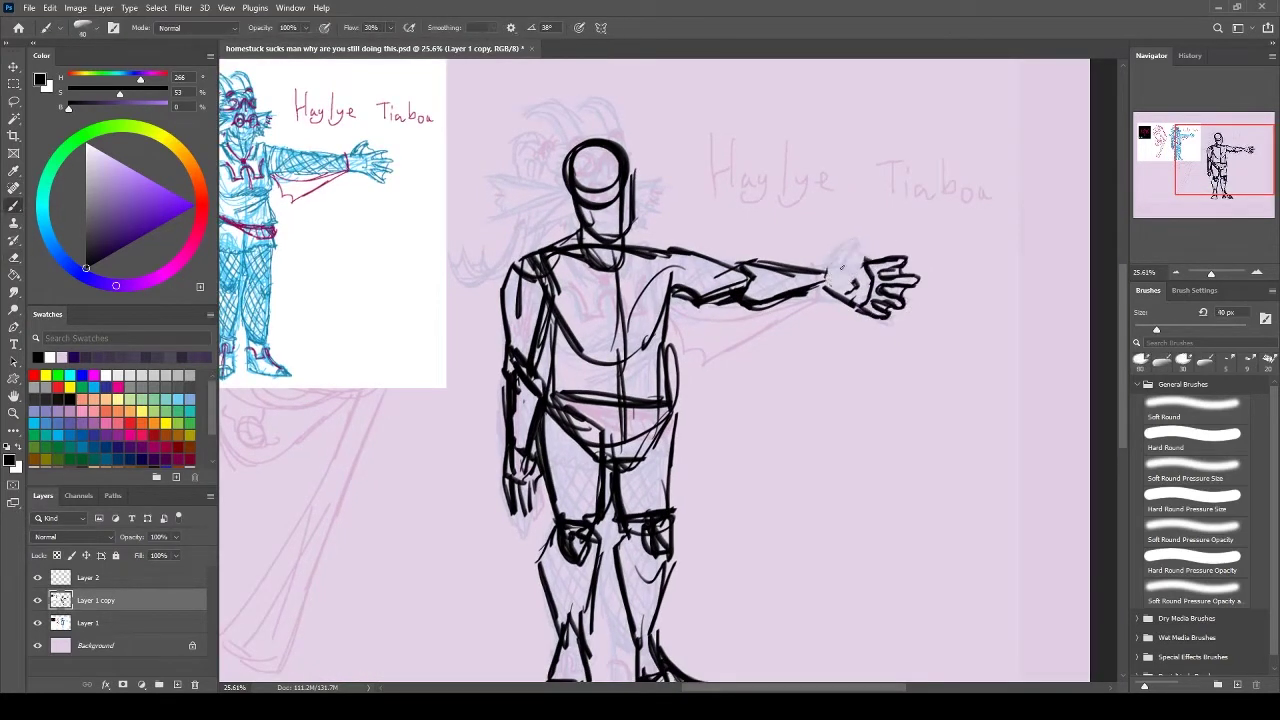
left_click_drag(840, 244, 868, 274)
Add a round ear and the upright and curved horns to the figure's head, checking against the reference
mouse_move(564, 203)
left_mouse_down()
mouse_move(712, 242)
mouse_move(735, 192)
mouse_move(994, 210)
left_mouse_up()
left_click_drag(524, 431, 584, 501)
mouse_move(656, 430)
left_mouse_down()
mouse_move(645, 500)
mouse_move(660, 505)
left_mouse_up()
left_click_drag(596, 423, 597, 588)
left_click_drag(732, 538, 648, 595)
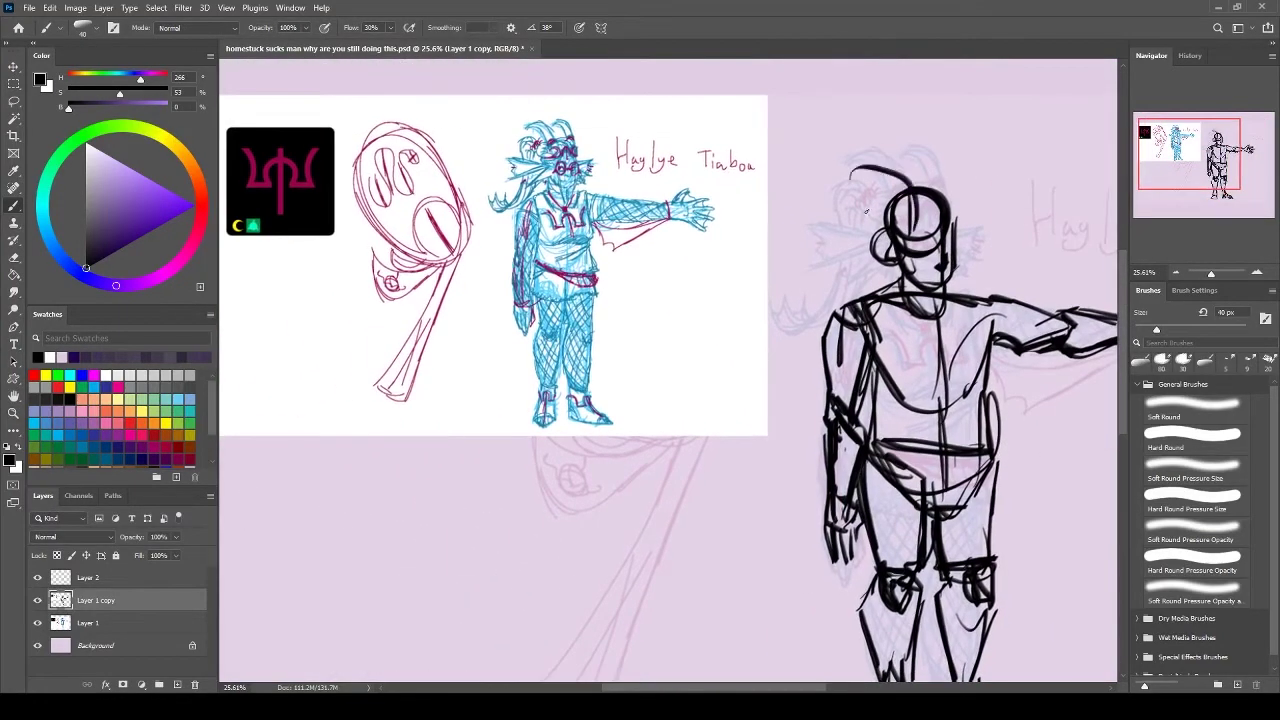
left_click_drag(862, 198, 952, 212)
left_click_drag(910, 188, 912, 128)
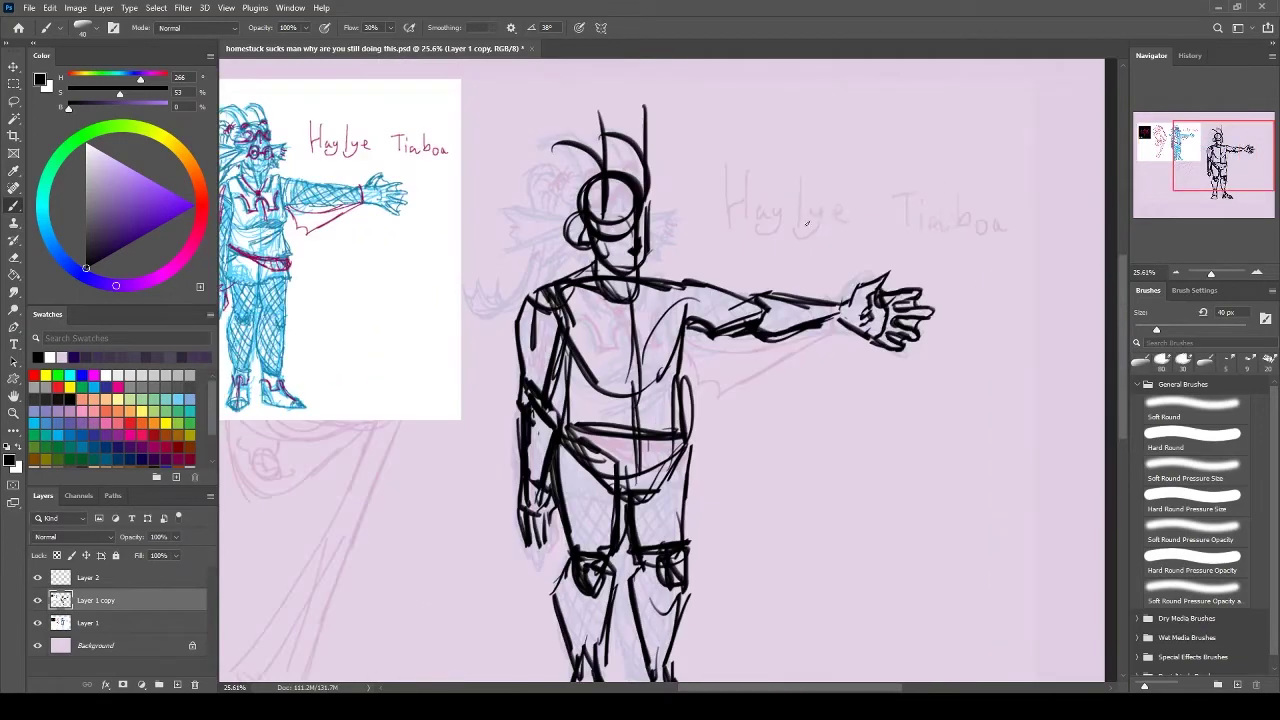
mouse_move(815, 160)
left_mouse_down()
mouse_move(834, 210)
mouse_move(805, 150)
left_mouse_up()
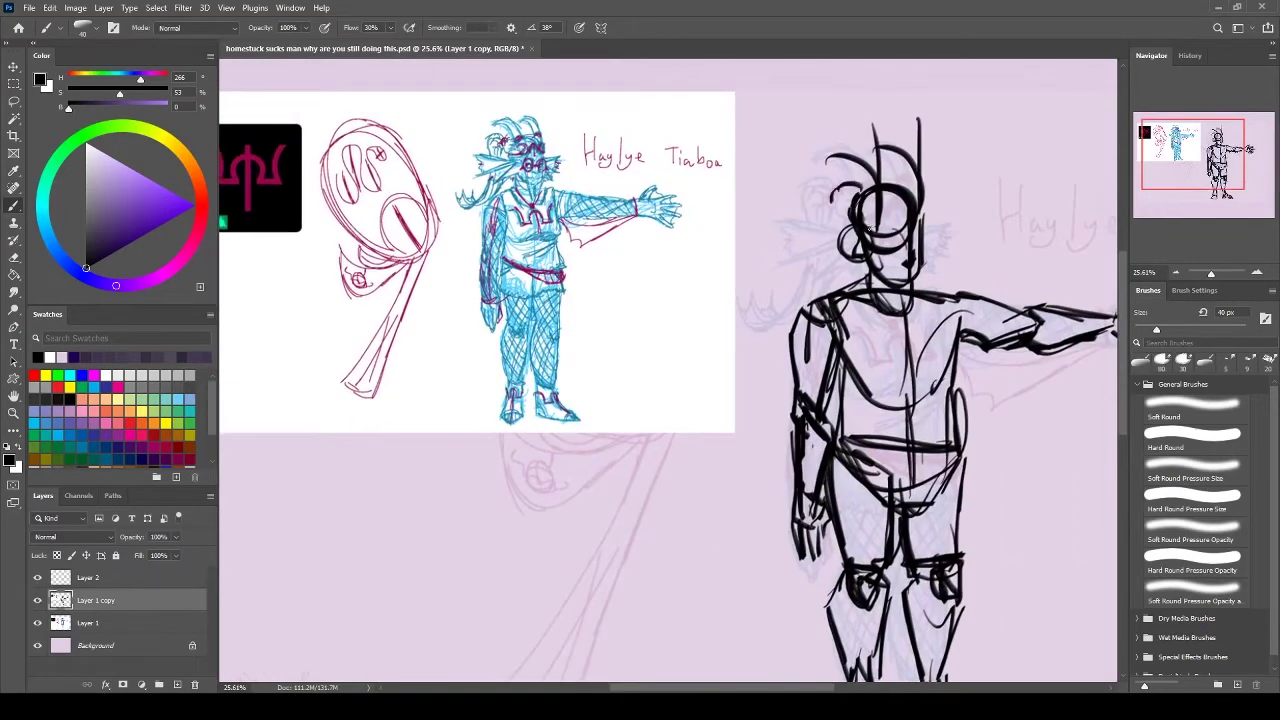
Add fin lines on both sides of the figure's head and reinforce the shoulder, torso and boot outlines
mouse_move(858, 238)
left_mouse_down()
mouse_move(788, 232)
mouse_move(856, 272)
mouse_move(812, 302)
left_mouse_up()
left_click_drag(450, 175, 490, 215)
scroll(818, 400, "down", 3)
key("z")
left_click_drag(990, 293, 945, 293)
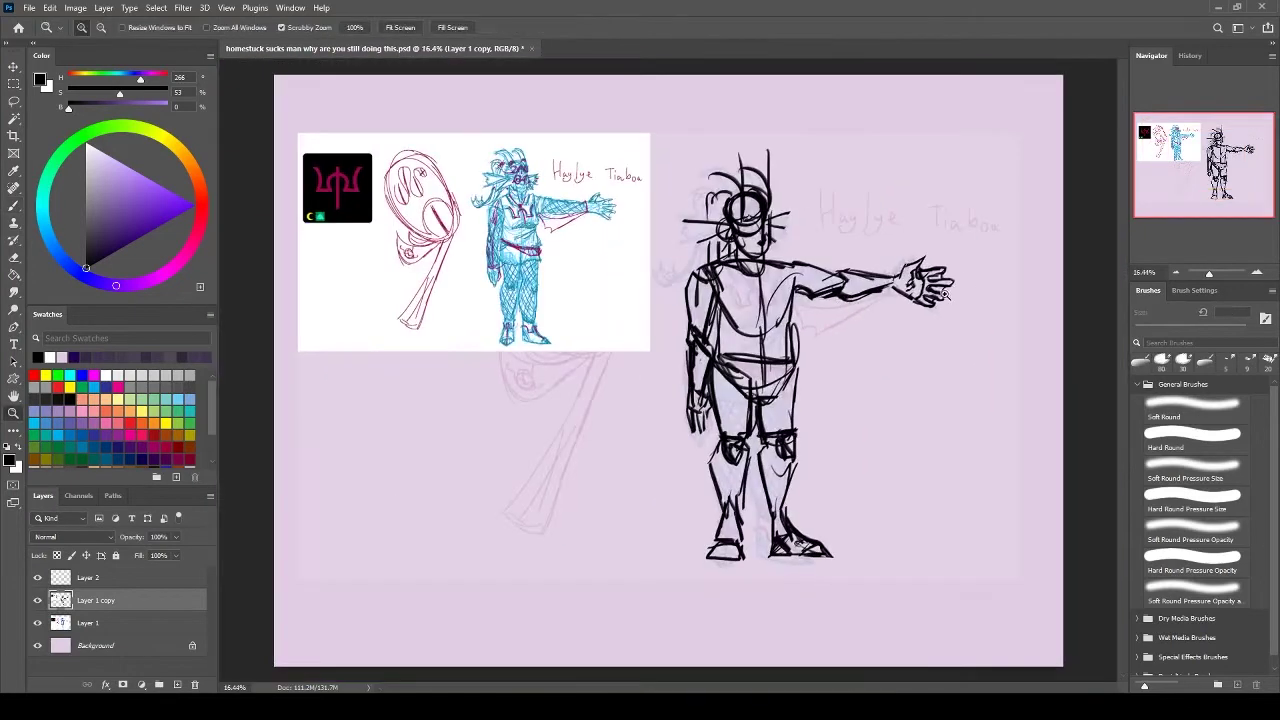
key("b")
left_click_drag(710, 264, 684, 285)
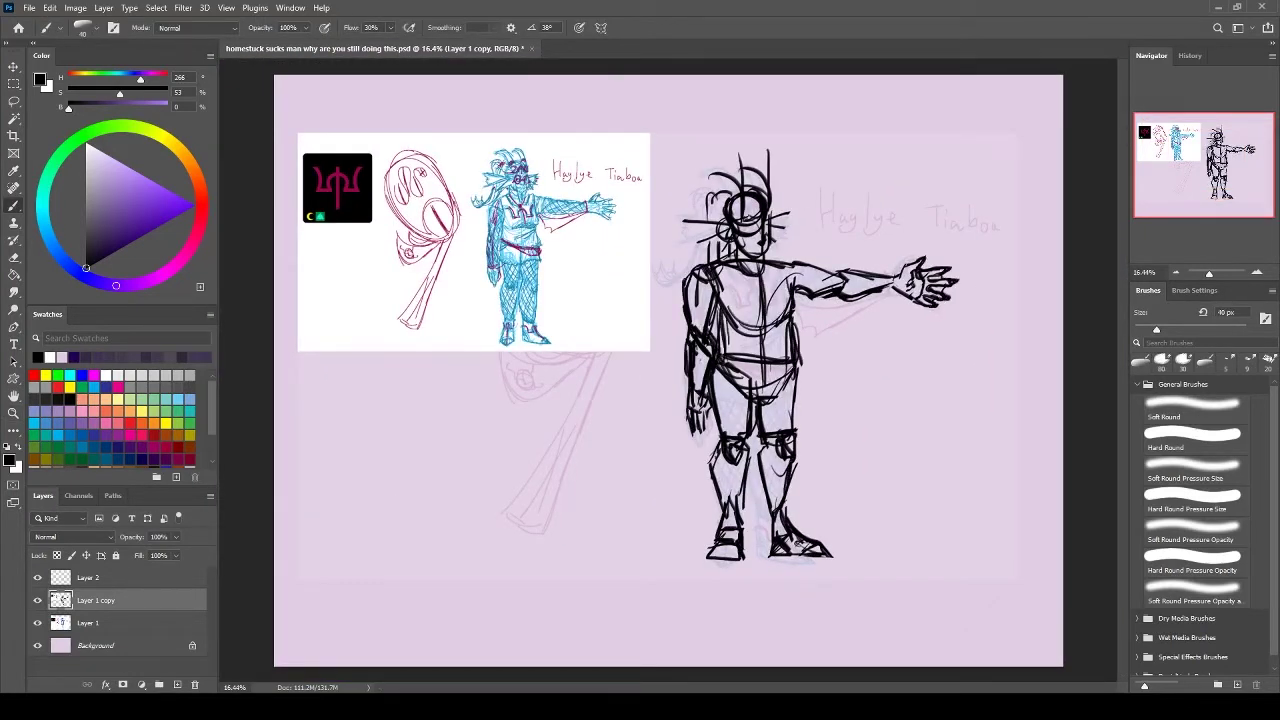
Sketch a separate enlarged detail of the forked horn with zigzag markings beside the figure's legs
scroll(826, 352, "up", 1)
left_click_drag(822, 376, 870, 430)
mouse_move(865, 350)
left_mouse_down()
mouse_move(869, 400)
mouse_move(862, 382)
left_mouse_up()
scroll(822, 386, "up", 2)
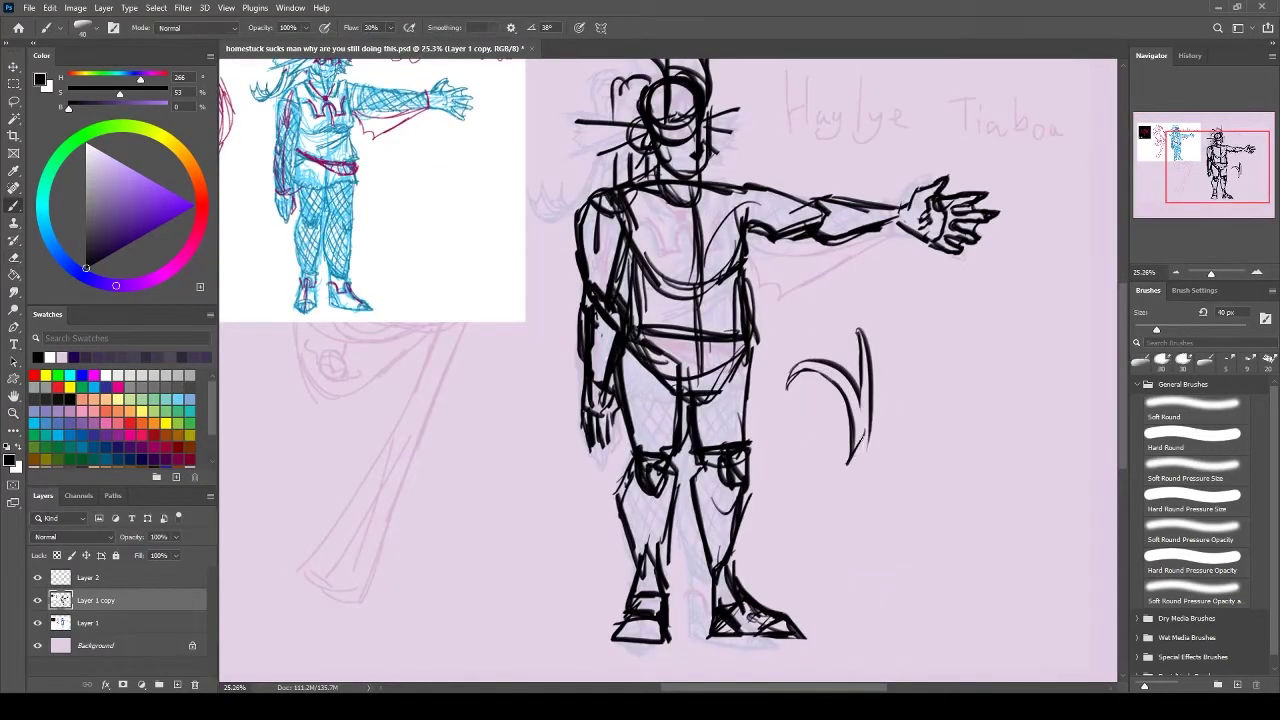
left_click_drag(660, 350, 675, 440)
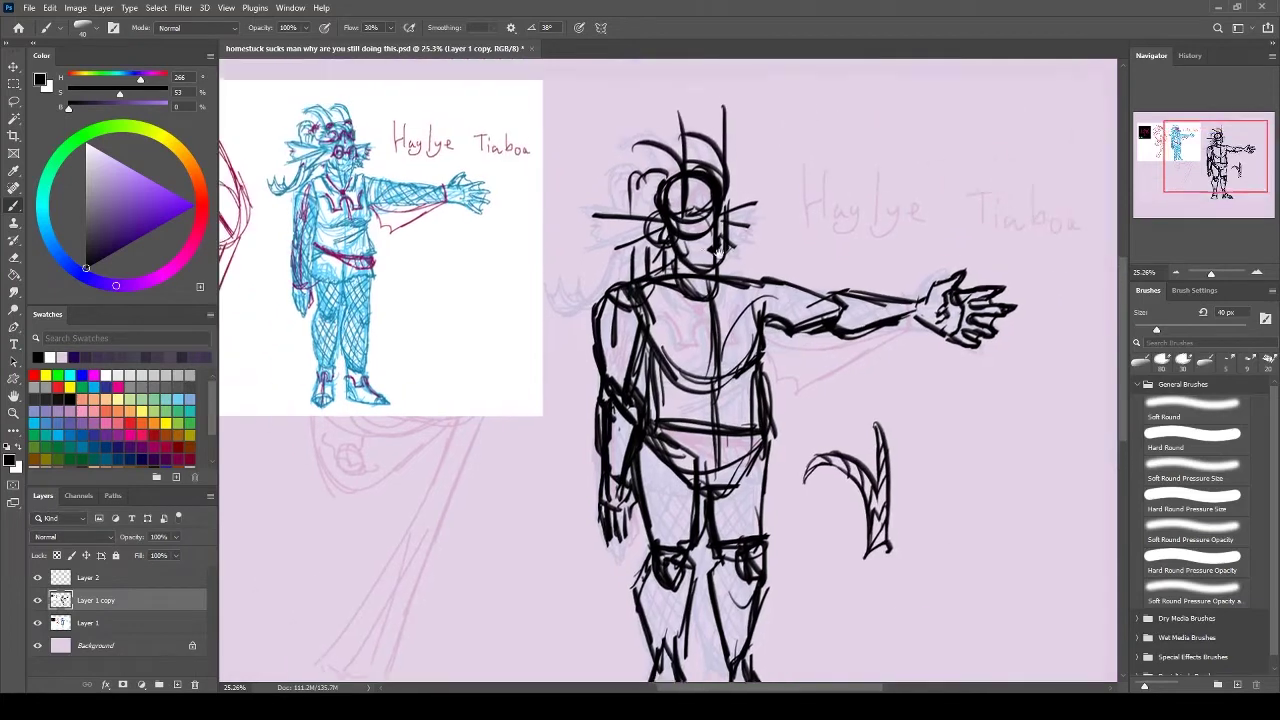
Sketch the facial details on the figure's head and undo the unwanted strokes
mouse_move(600, 420)
left_mouse_down()
mouse_move(700, 335)
mouse_move(725, 350)
left_mouse_up()
left_click_drag(505, 168, 500, 172)
mouse_move(528, 180)
left_mouse_down()
mouse_move(545, 208)
mouse_move(415, 257)
left_mouse_up()
key("ctrl+z")
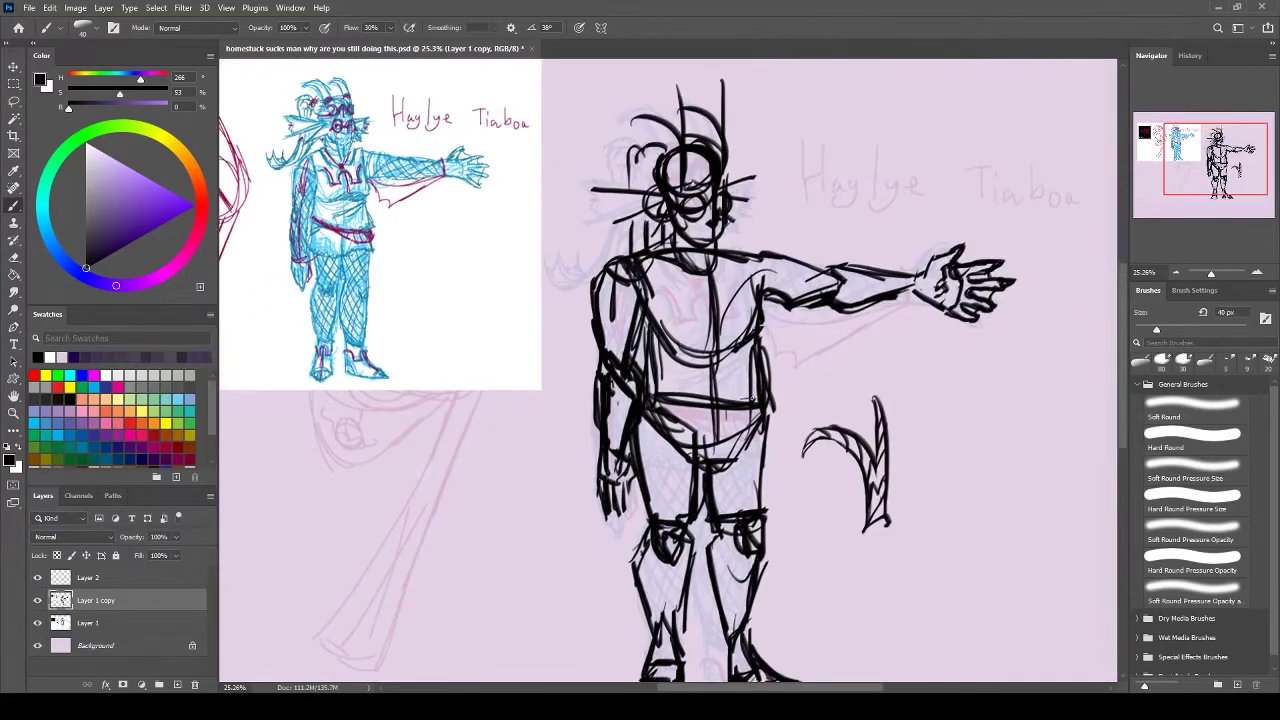
left_click_drag(470, 185, 465, 195)
left_click_drag(415, 240, 520, 290)
key("ctrl+z")
key("ctrl+z")
key("ctrl+z")
Draw curved webbing beneath the outstretched arm and outside the lowered arm, with cuffs and a neckline
mouse_move(760, 300)
left_mouse_down()
mouse_move(880, 360)
mouse_move(800, 375)
left_mouse_up()
left_click_drag(600, 305, 625, 455)
scroll(640, 370, "down", 1)
left_click_drag(685, 265, 735, 298)
scroll(640, 370, "up", 1)
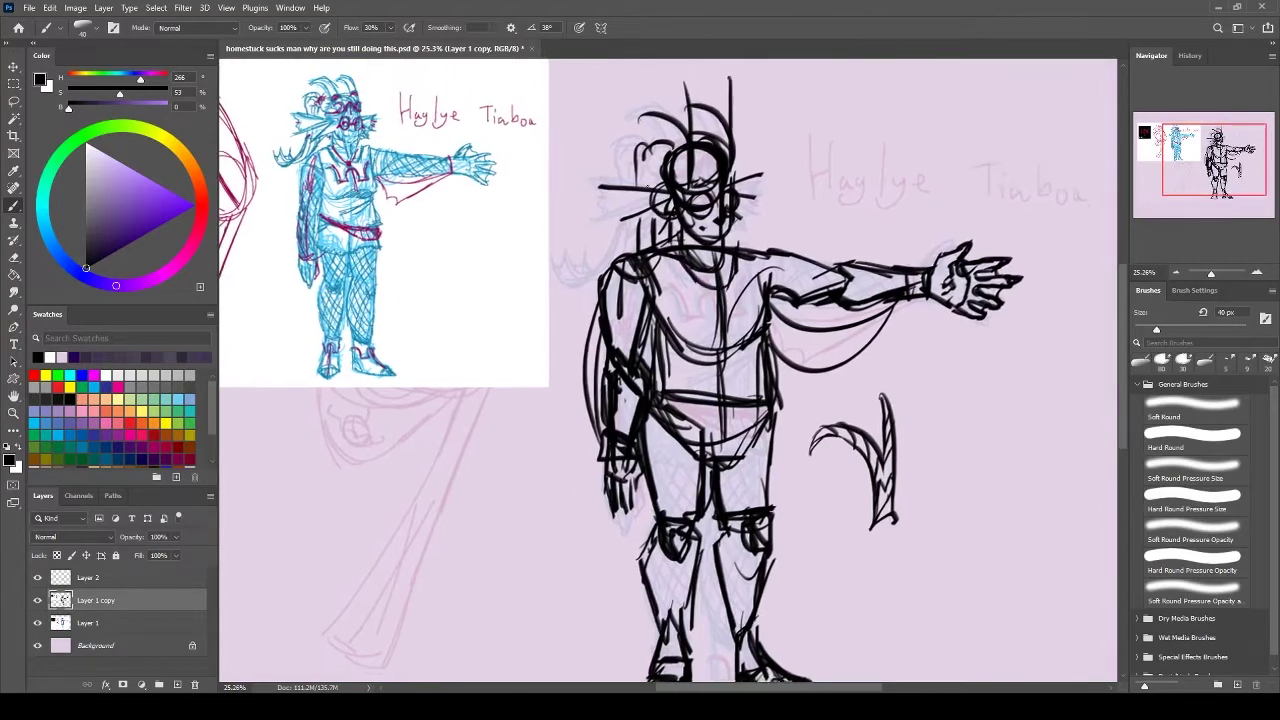
Hide Layer 1 copy, move the Layer 2 sketch to the canvas's left half and enlarge it, scaling the horn detail to 127.40%
scroll(648, 185, "down", 3)
key("alt+]")
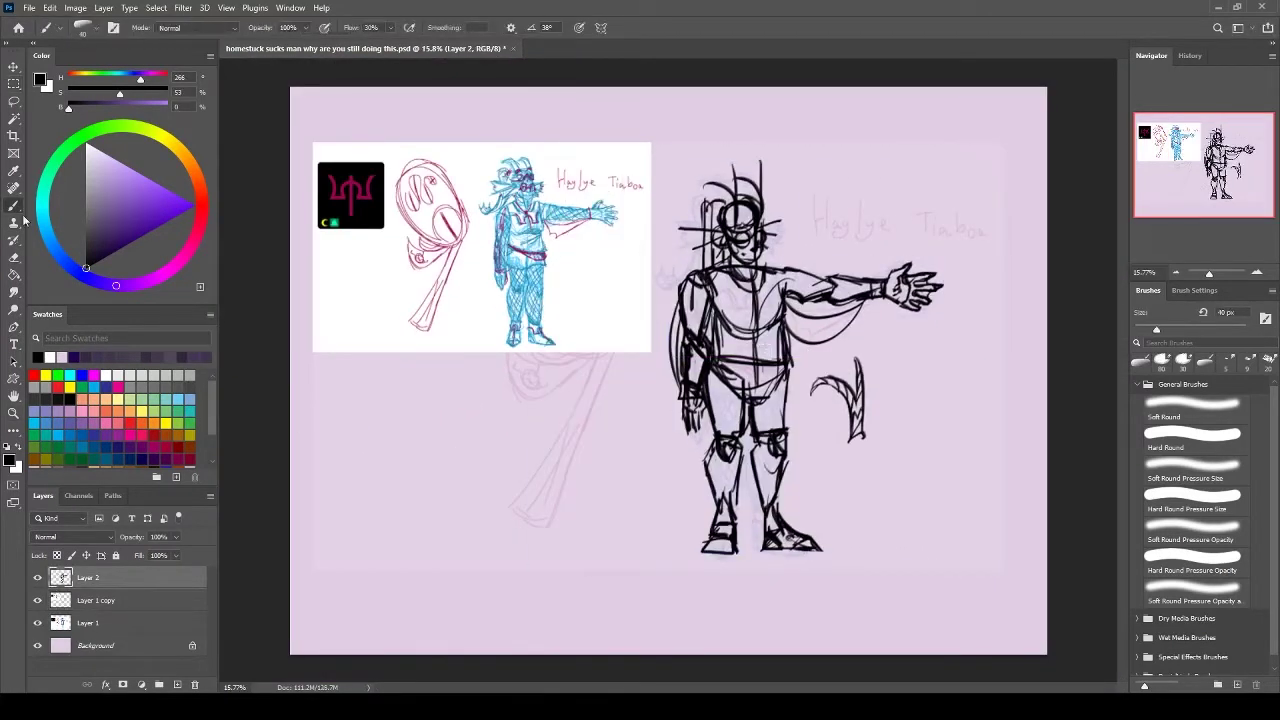
left_click(37, 600)
key("ctrl+t")
left_click_drag(800, 360, 500, 350)
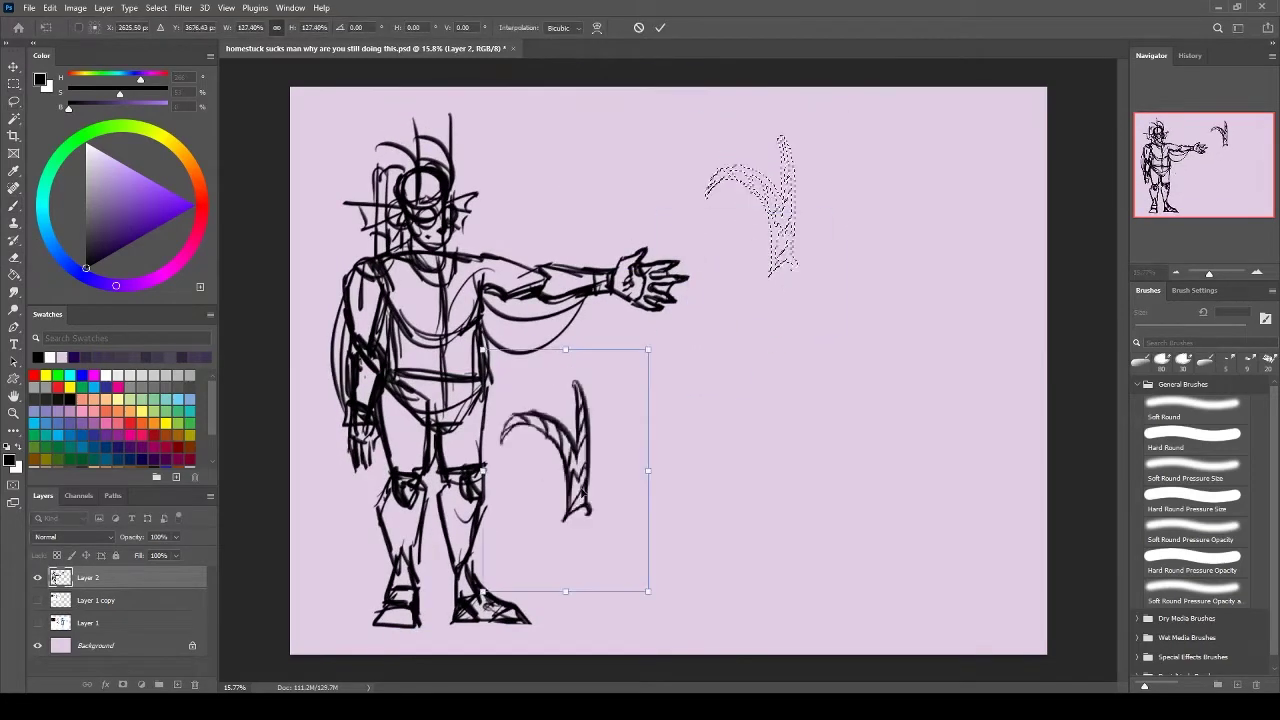
key("Return")
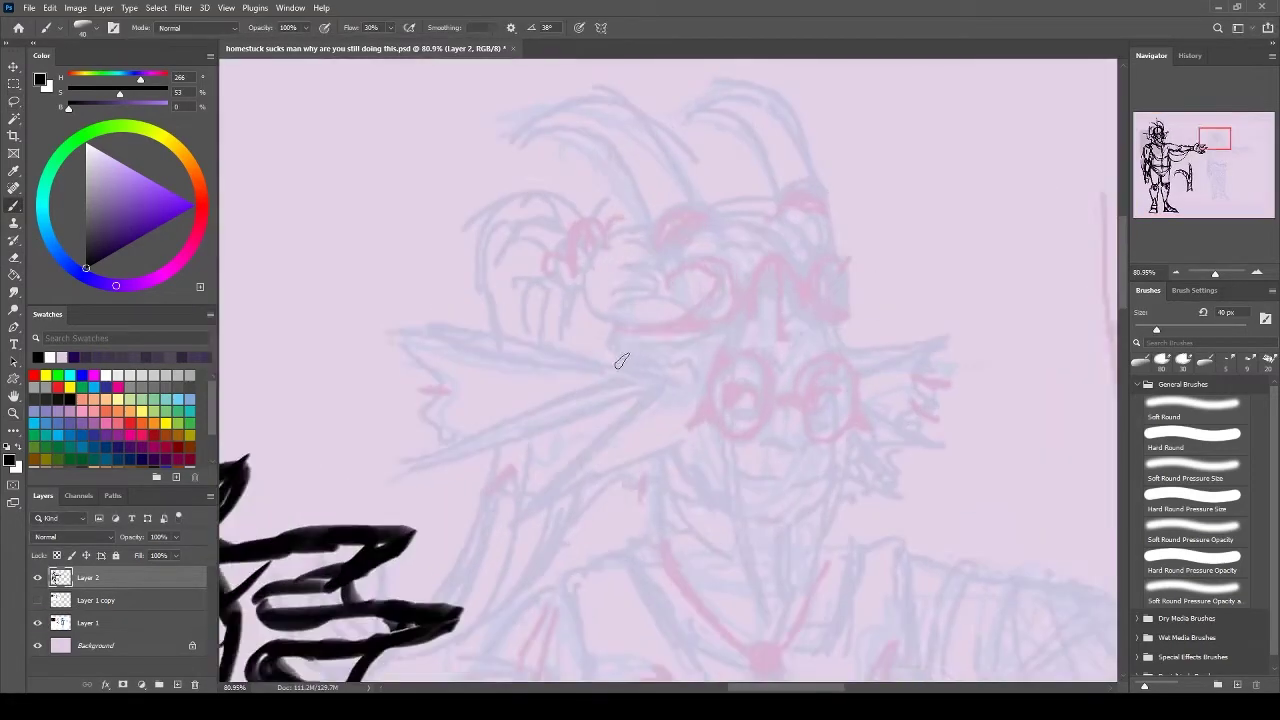
Sketch a small oval head with a round ear over the faded reference and write "Round" beside it
left_click_drag(470, 215, 440, 480)
left_click_drag(625, 200, 762, 268)
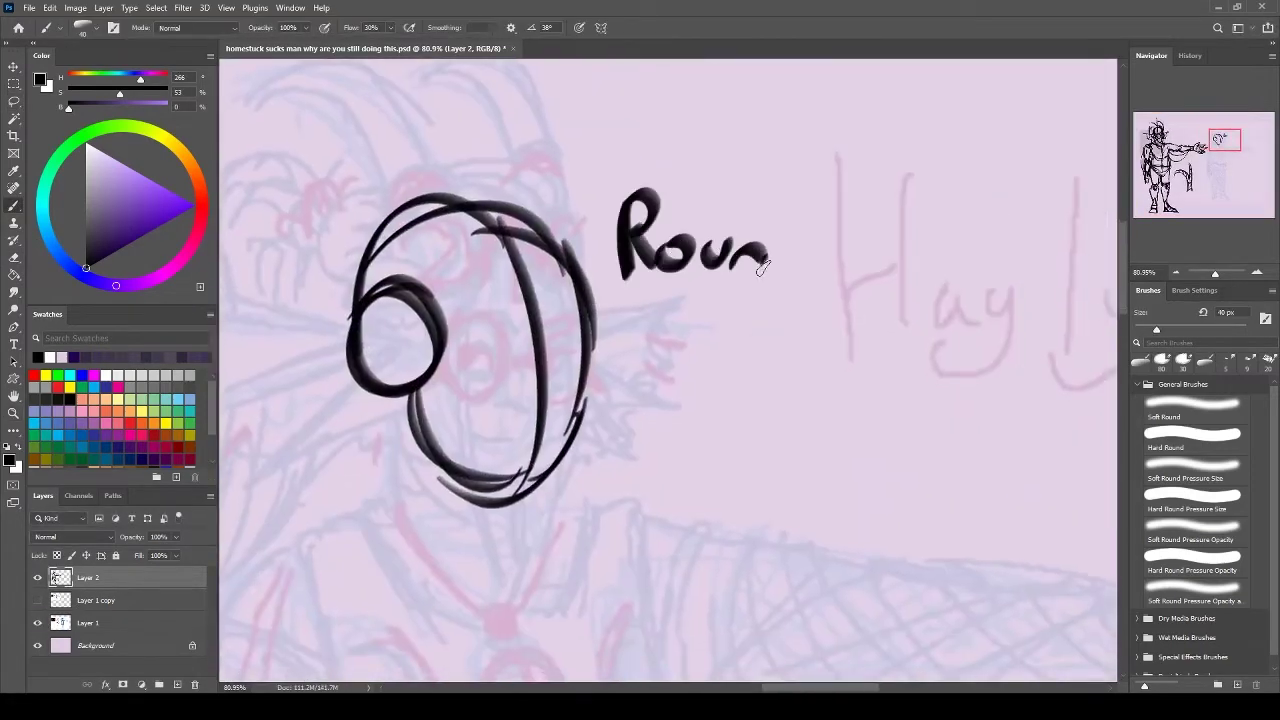
left_click_drag(790, 190, 772, 272)
Add round glasses and three ear-fin spines to the small head sketch
left_click_drag(470, 320, 468, 325)
left_click_drag(560, 330, 600, 380)
left_click_drag(600, 400, 850, 380)
left_click_drag(615, 380, 515, 415)
left_click_drag(587, 170, 507, 245)
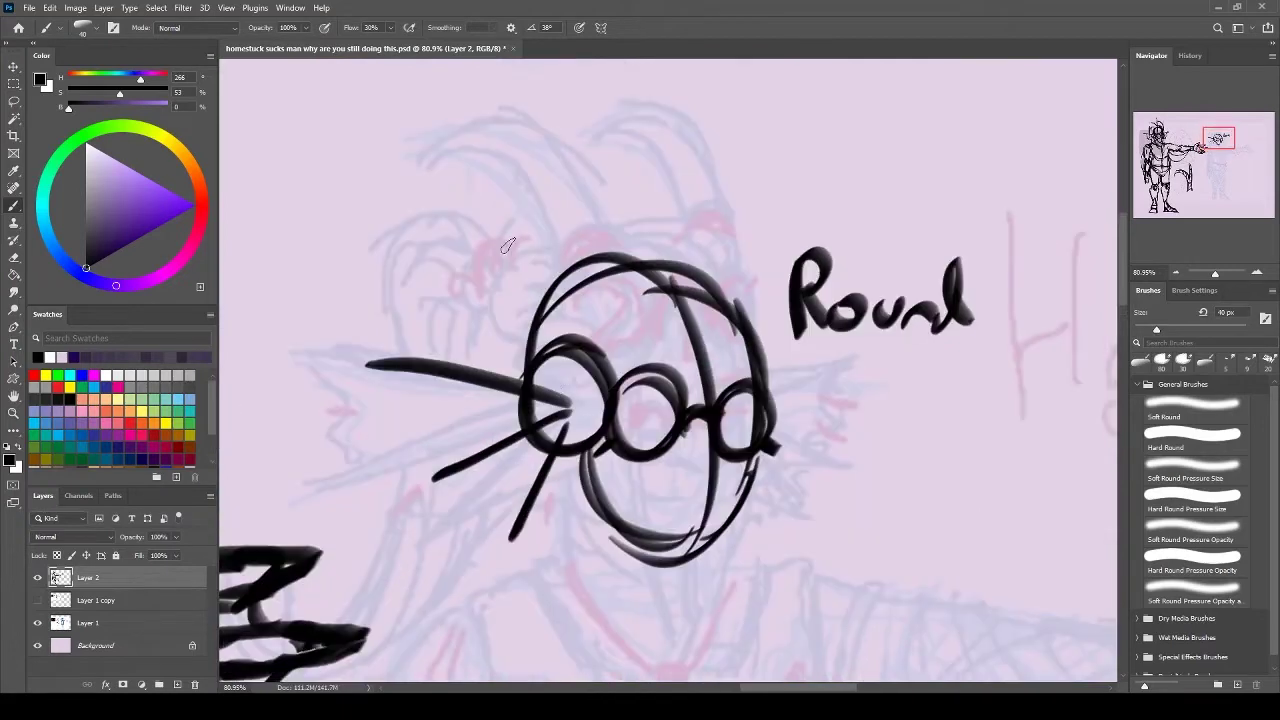
Hide Layer 3, show Layer 1 copy and make Layer 2 the active layer
left_click(37, 577)
left_click(100, 600)
left_click(37, 600)
left_click_drag(560, 330, 500, 380)
left_click_drag(545, 190, 829, 200)
left_click_drag(755, 320, 850, 335)
left_click(37, 600)
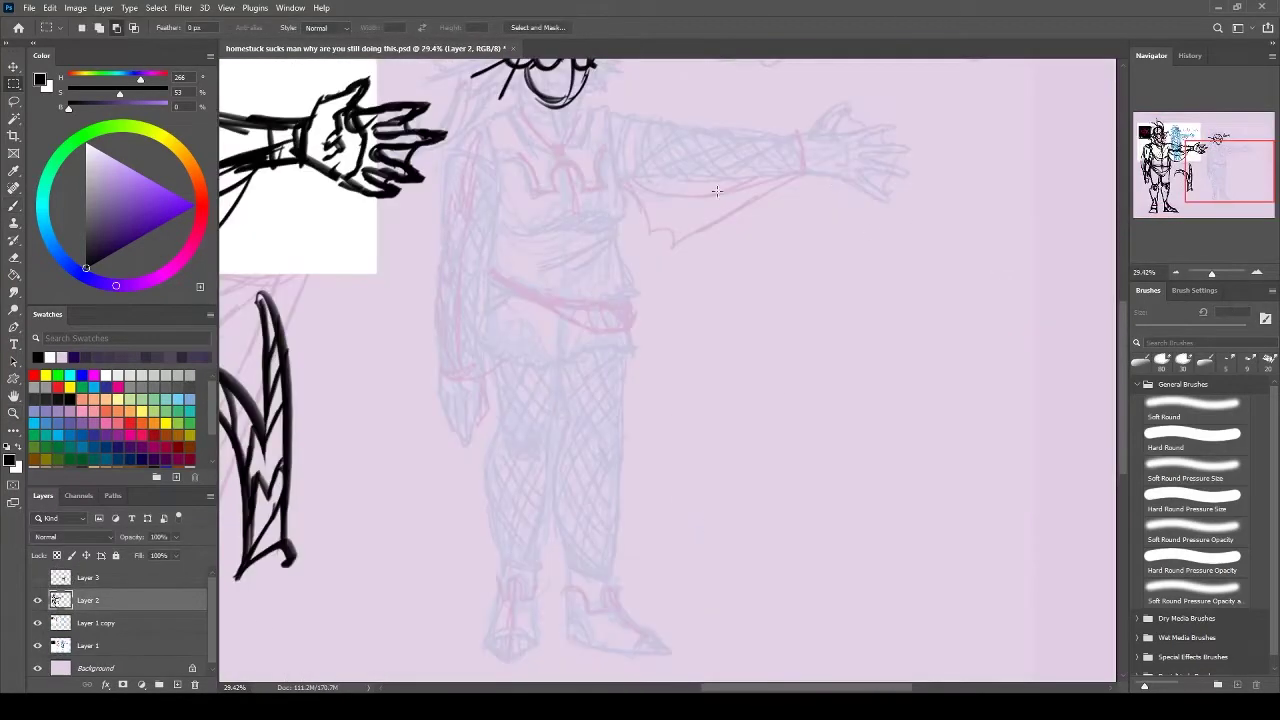
Sketch a large oval head with a round ear below the faded reference's outstretched arm
left_click_drag(674, 223, 663, 300)
left_click_drag(700, 200, 680, 258)
mouse_move(760, 205)
left_mouse_down()
mouse_move(699, 241)
mouse_move(665, 455)
left_mouse_up()
left_click_drag(640, 290, 700, 456)
left_click_drag(740, 310, 800, 400)
mouse_move(690, 200)
left_mouse_down()
mouse_move(810, 300)
mouse_move(806, 214)
mouse_move(640, 270)
mouse_move(730, 410)
left_mouse_up()
key("e")
key("b")
left_click_drag(640, 215, 700, 440)
left_click_drag(750, 300, 790, 370)
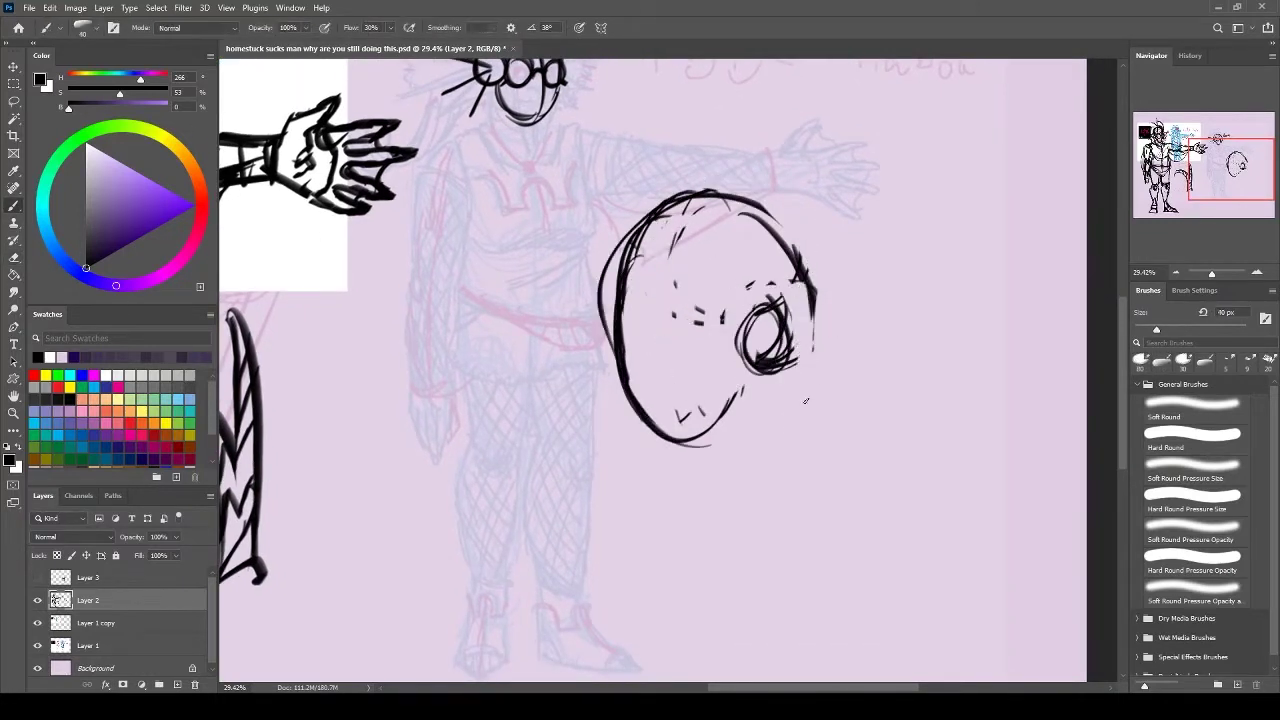
Clean up the large head's outline by erasing stray lines and redrawing the face and back-of-head contours
left_click_drag(798, 255, 808, 435)
mouse_move(640, 240)
left_mouse_down()
mouse_move(700, 445)
mouse_move(745, 325)
left_mouse_up()
key("e")
left_click_drag(600, 230, 620, 345)
key("b")
left_click_drag(632, 238, 615, 345)
Draw the neck and shoulders under the large head and add vertical and horizontal face guidelines
left_click_drag(765, 295, 810, 435)
left_click_drag(770, 375, 745, 470)
left_click_drag(688, 500, 840, 460)
left_click_drag(612, 484, 688, 455)
left_click_drag(812, 435, 906, 495)
left_click_drag(680, 232, 660, 420)
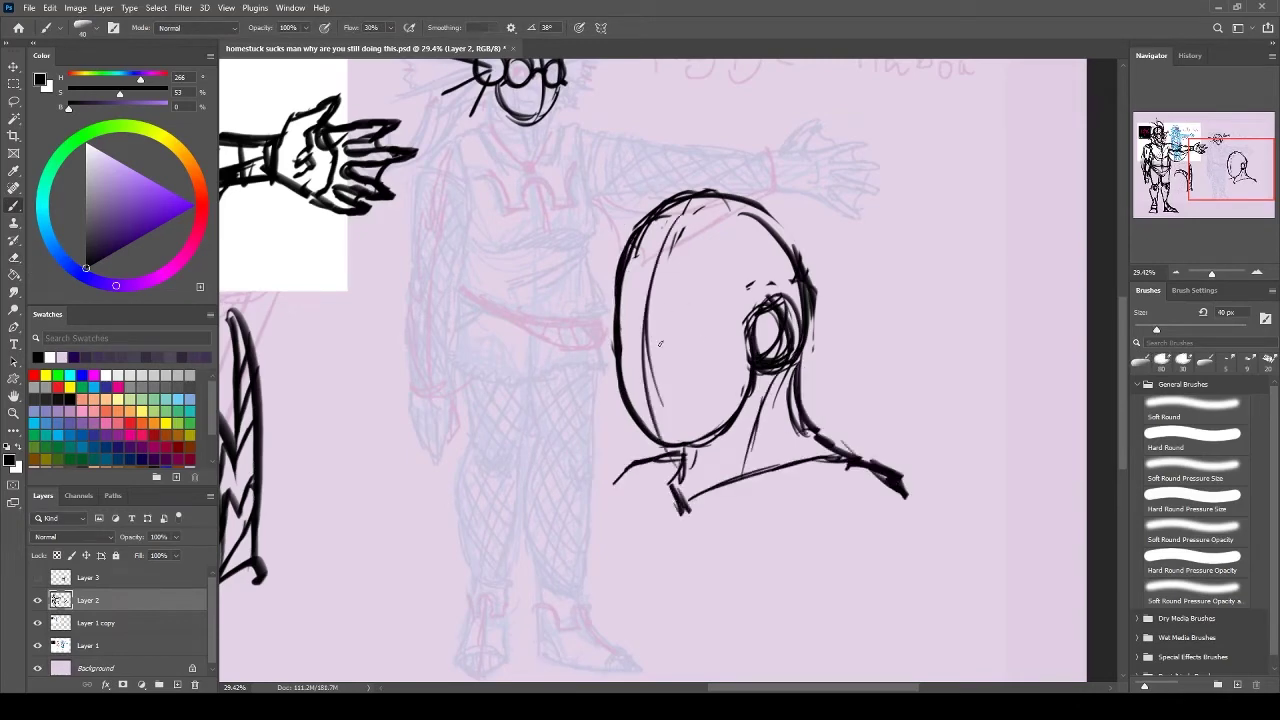
left_click_drag(590, 324, 745, 322)
Add upright and curved horns to the small head labelled "Round"
scroll(660, 343, "up", 3)
scroll(660, 343, "left", 1)
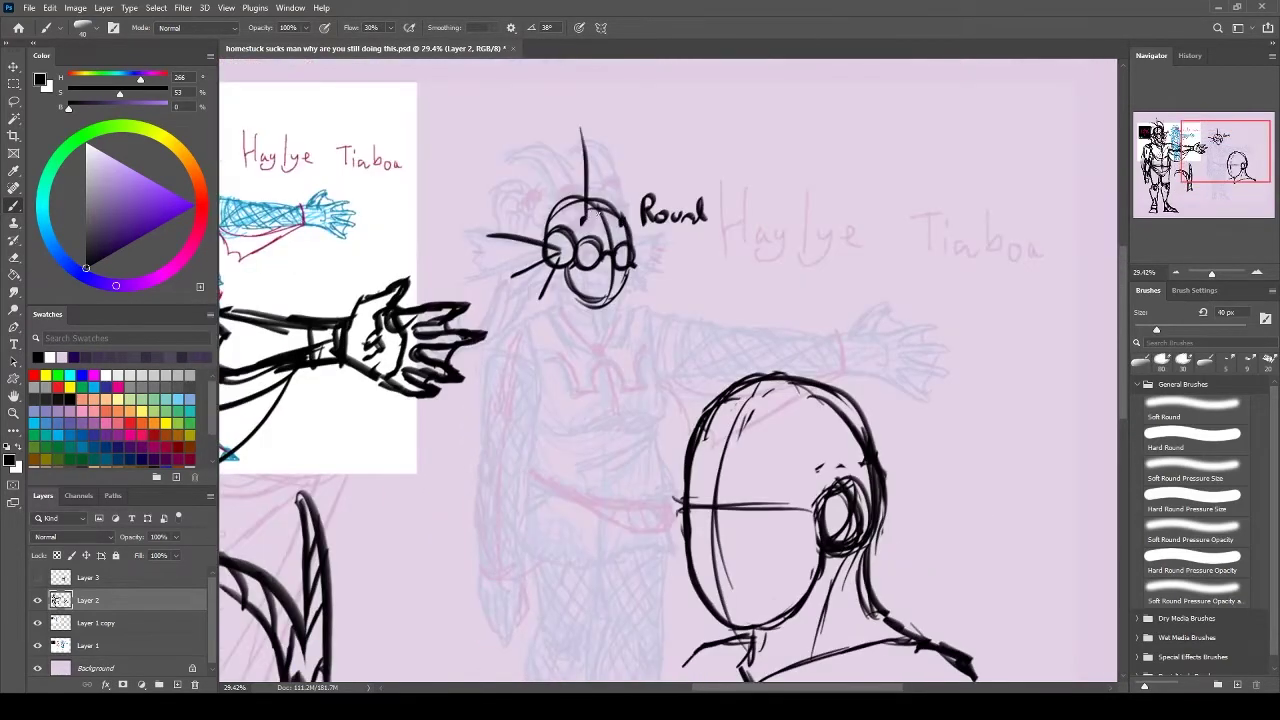
left_click_drag(593, 185, 613, 190)
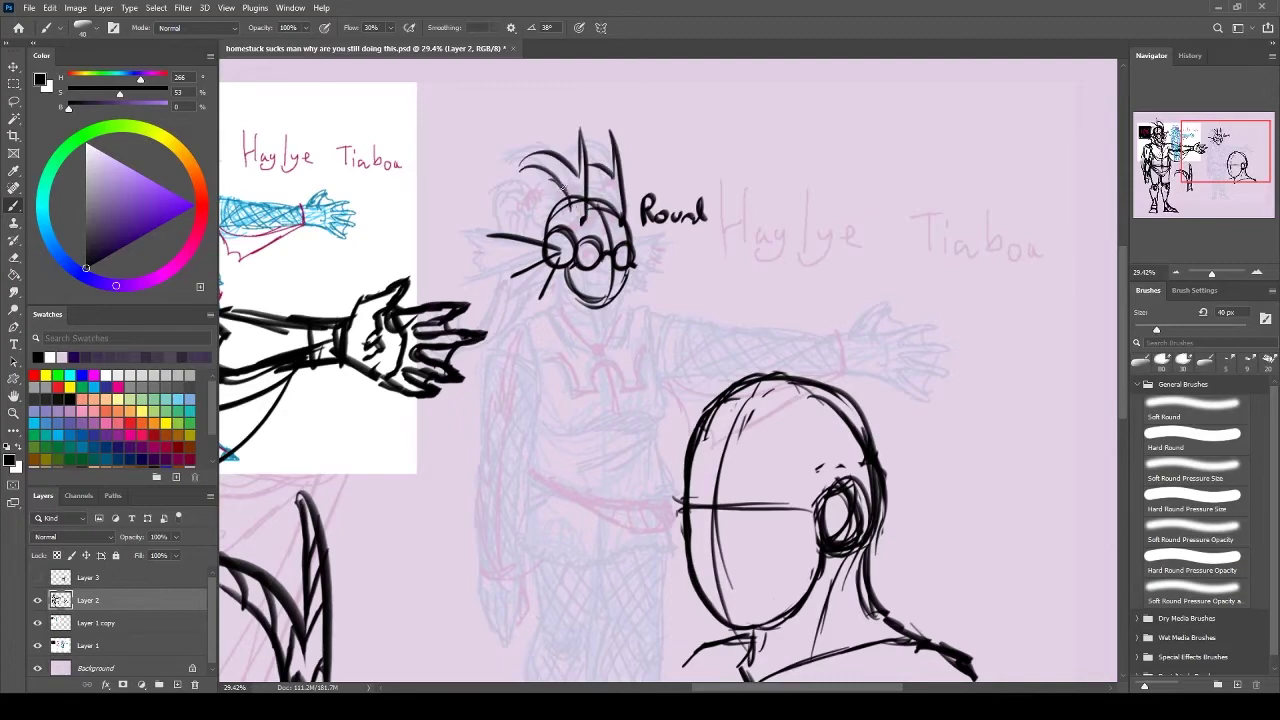
Sketch a diamond-shaped horn base on the large head's crown and undo the vertical line drawn above it
scroll(564, 189, "down", 5)
scroll(564, 189, "left", 3)
scroll(564, 189, "right", 5)
left_click_drag(700, 240, 690, 265)
left_click_drag(625, 250, 610, 320)
scroll(700, 404, "up", 4)
left_click_drag(698, 282, 700, 400)
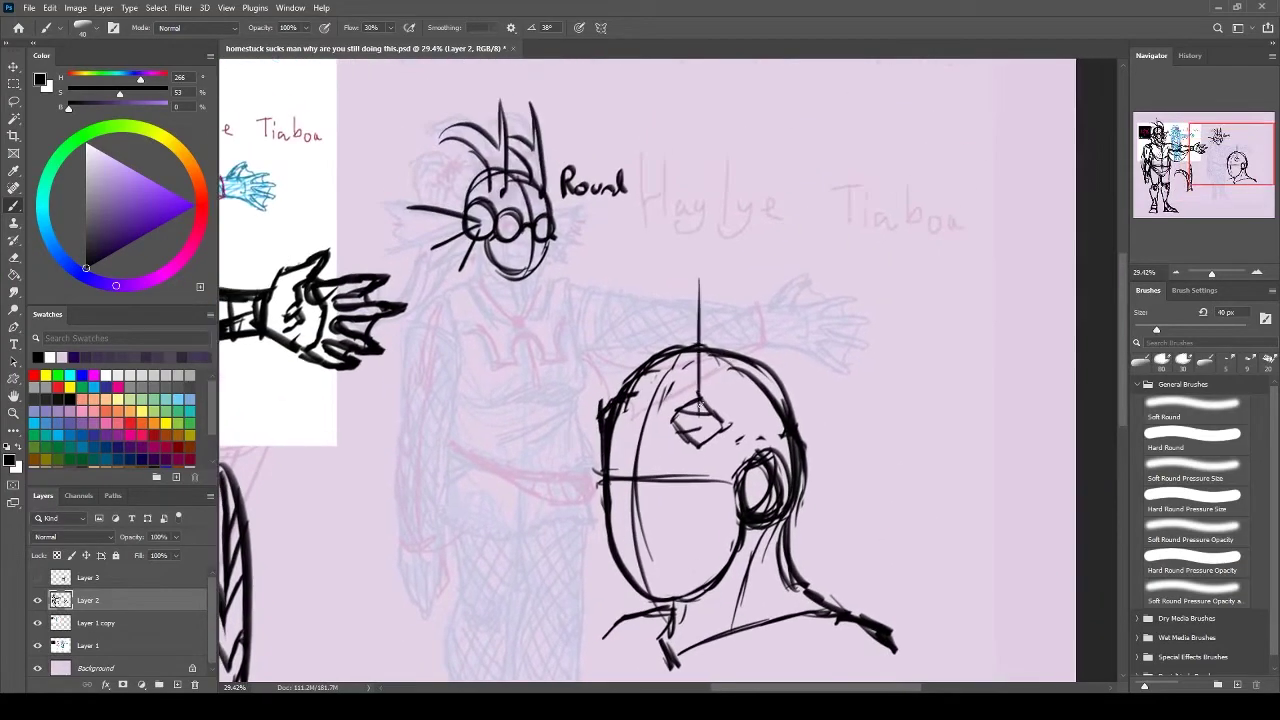
key("ctrl+z")
Move the large head sketch lower on the canvas and enlarge it
scroll(700, 404, "down", 2)
key("ctrl+0")
key("z")
left_click_drag(730, 650, 955, 400)
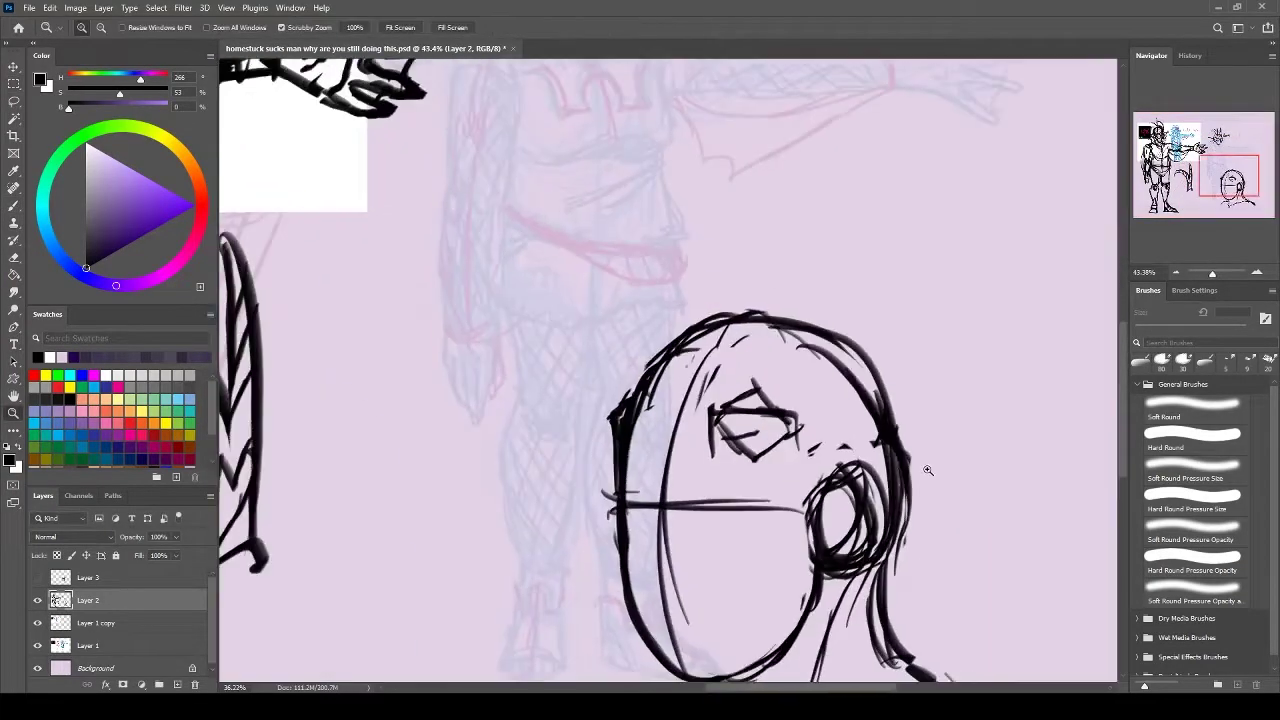
scroll(928, 470, "down", 2)
Add a new layer and draw a webbed ear fin with three pointed spines on the large head
key("b")
key("ctrl+shift+alt+n")
mouse_move(757, 357)
left_mouse_down()
mouse_move(920, 266)
mouse_move(972, 325)
left_mouse_up()
key("ctrl+z")
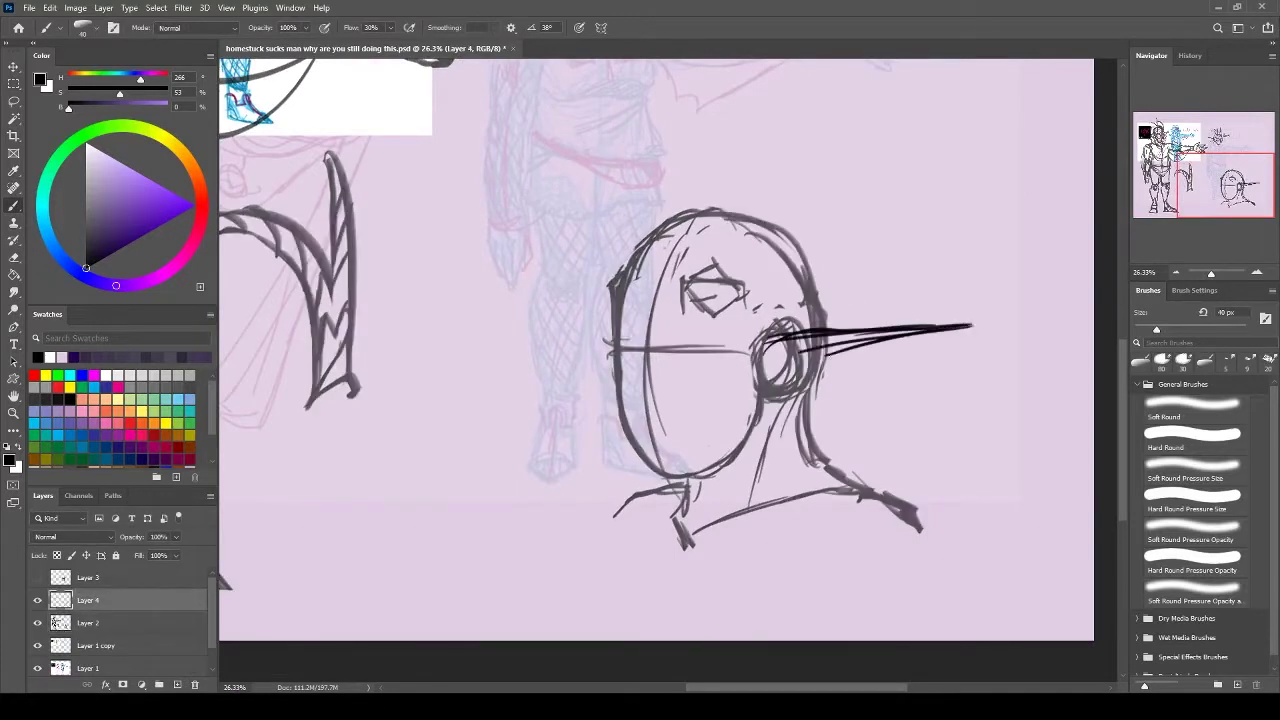
left_click_drag(798, 345, 868, 432)
left_click_drag(790, 352, 789, 468)
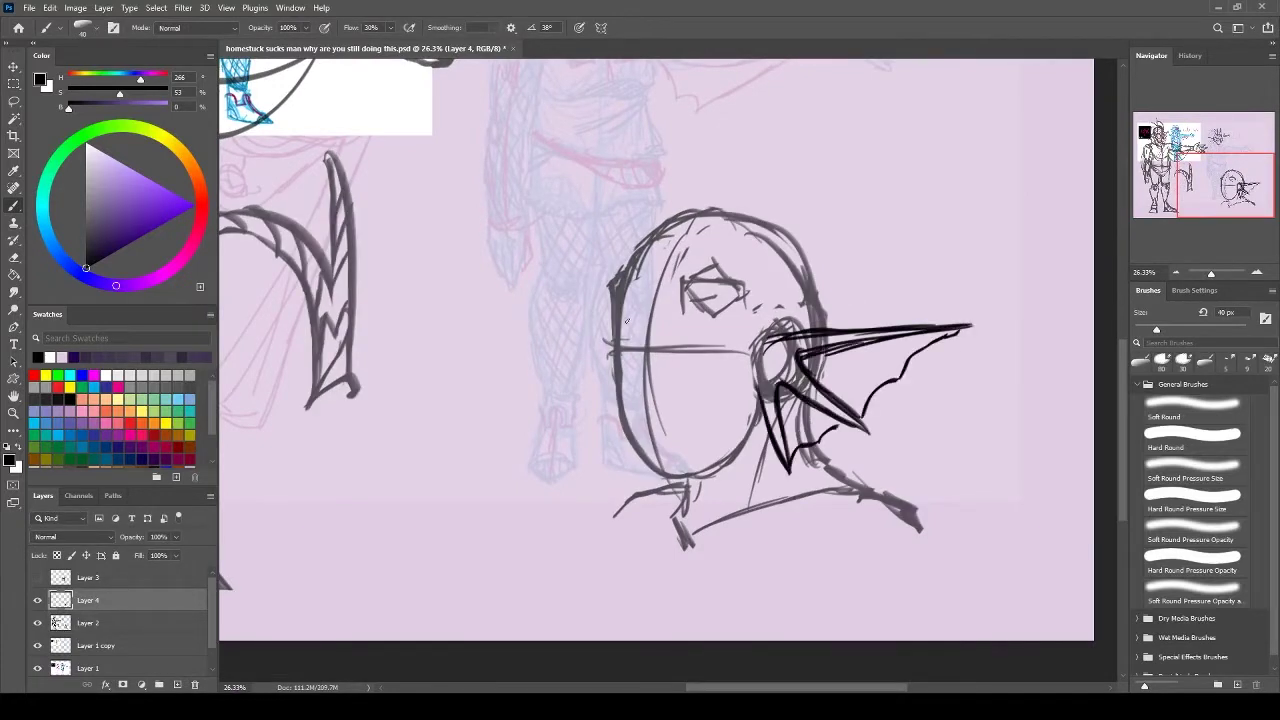
Erase the large head's first nose lines and redraw the nose closer to the front of the face
key("e")
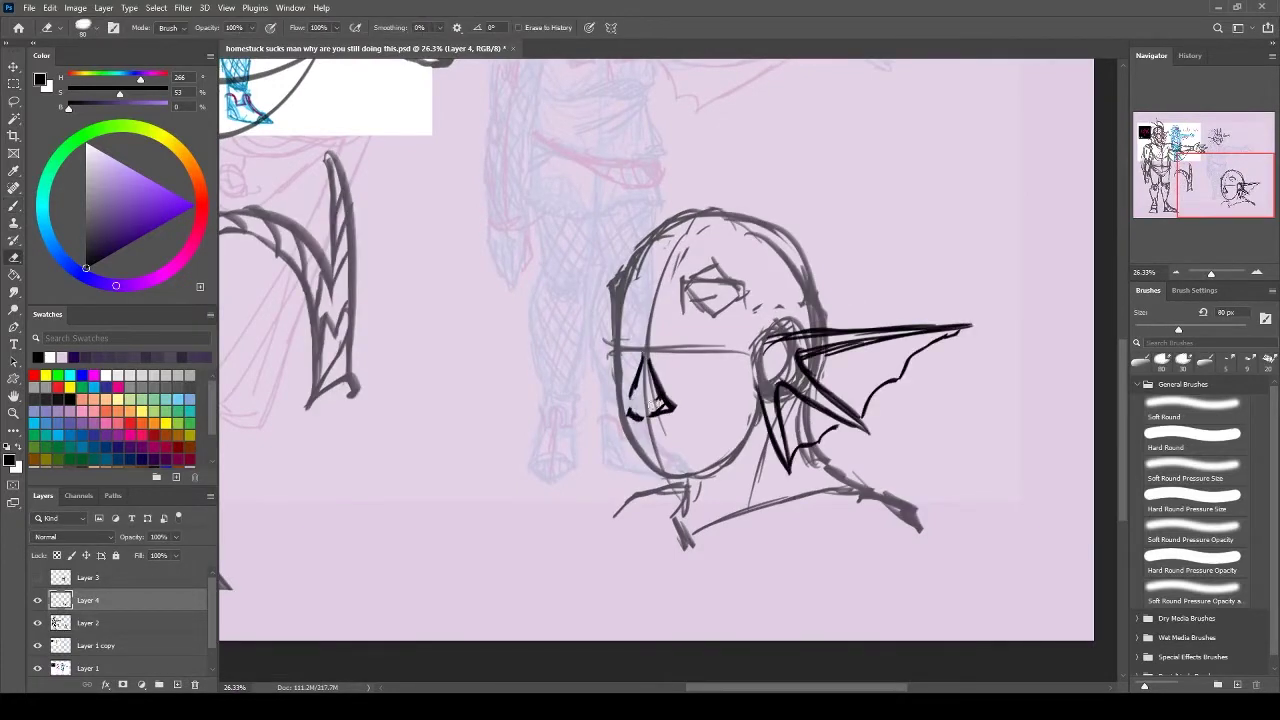
mouse_move(670, 405)
left_mouse_down()
mouse_move(635, 360)
mouse_move(636, 398)
mouse_move(661, 398)
mouse_move(602, 417)
left_mouse_up()
key("b")
key("e")
key("b")
Try to sketch an open grin with pointed teeth beneath the nose
mouse_move(654, 410)
left_mouse_down()
mouse_move(585, 435)
mouse_move(641, 400)
left_mouse_up()
key("e")
key("b")
key("ctrl+z")
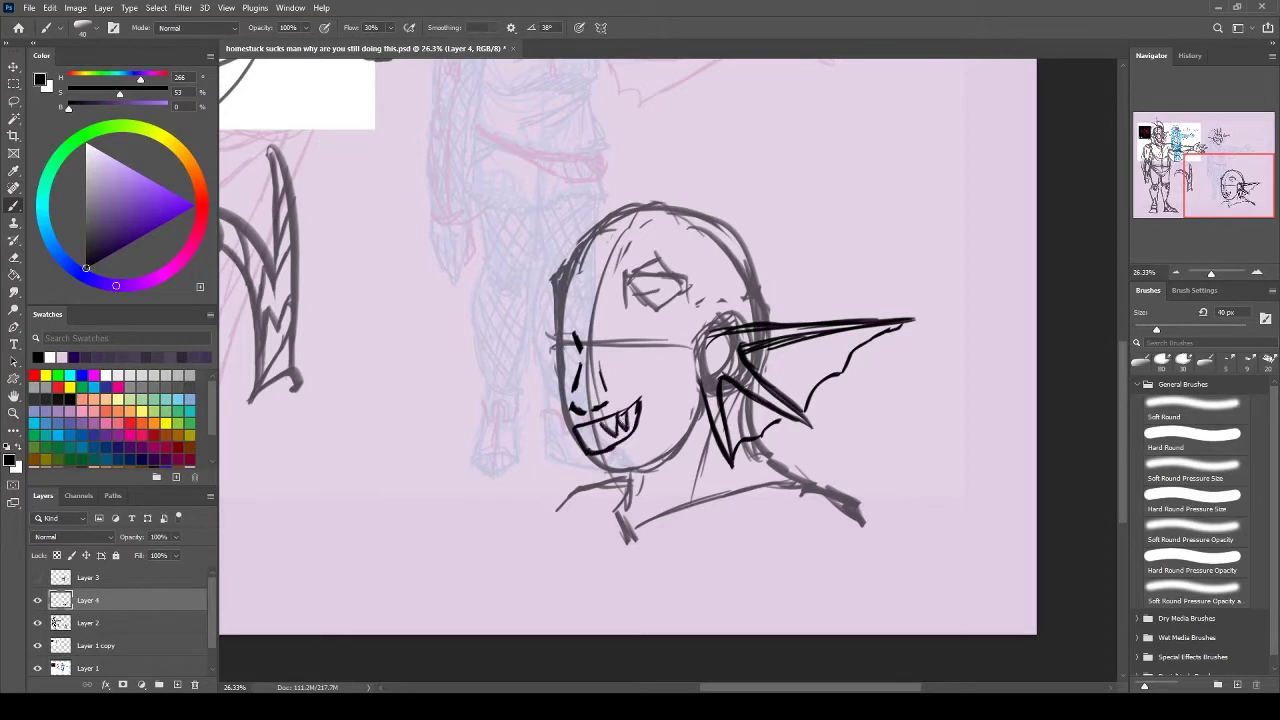
key("ctrl+z")
key("ctrl+z")
key("ctrl+z")
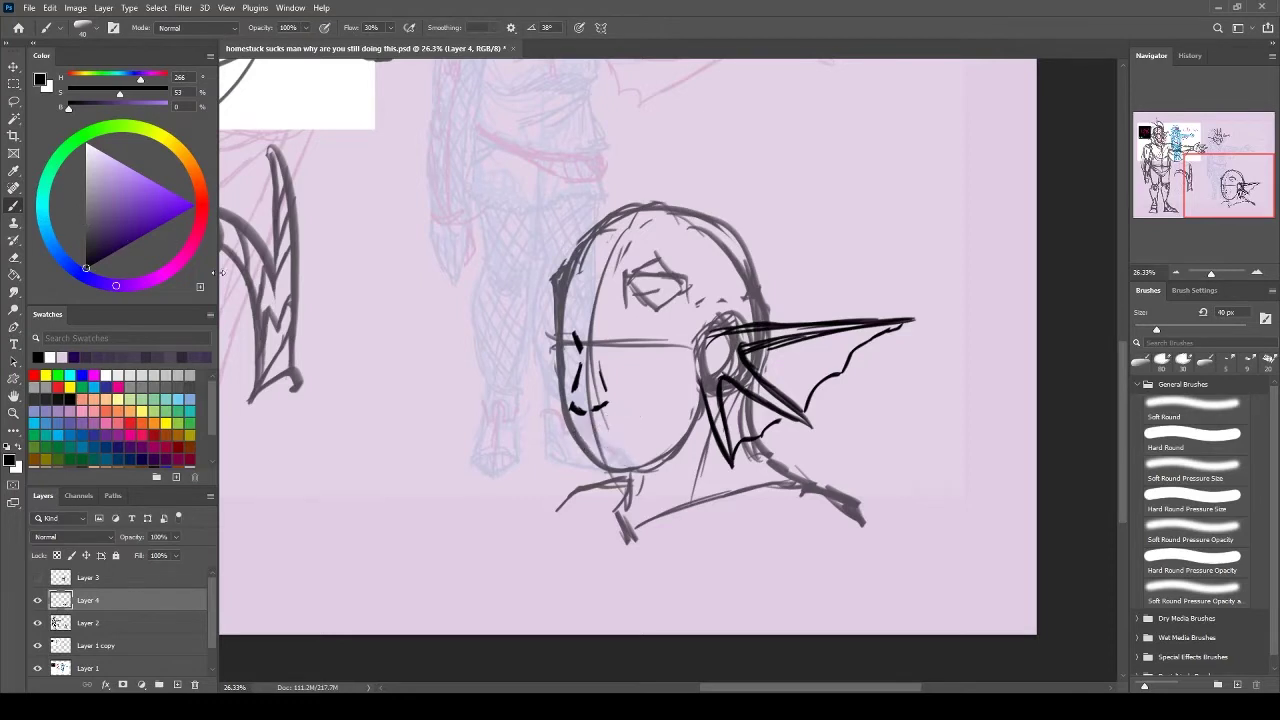
key("ctrl+z")
key("ctrl+z")
key("ctrl+z")
Draw the large head's jawline, cheek contour, nostrils and first mouth marks in dark strokes
left_click_drag(575, 432, 592, 436)
left_click_drag(636, 424, 650, 422)
left_click_drag(552, 325, 552, 398)
mouse_move(548, 410)
left_mouse_down()
mouse_move(598, 475)
mouse_move(655, 466)
left_mouse_up()
key("e")
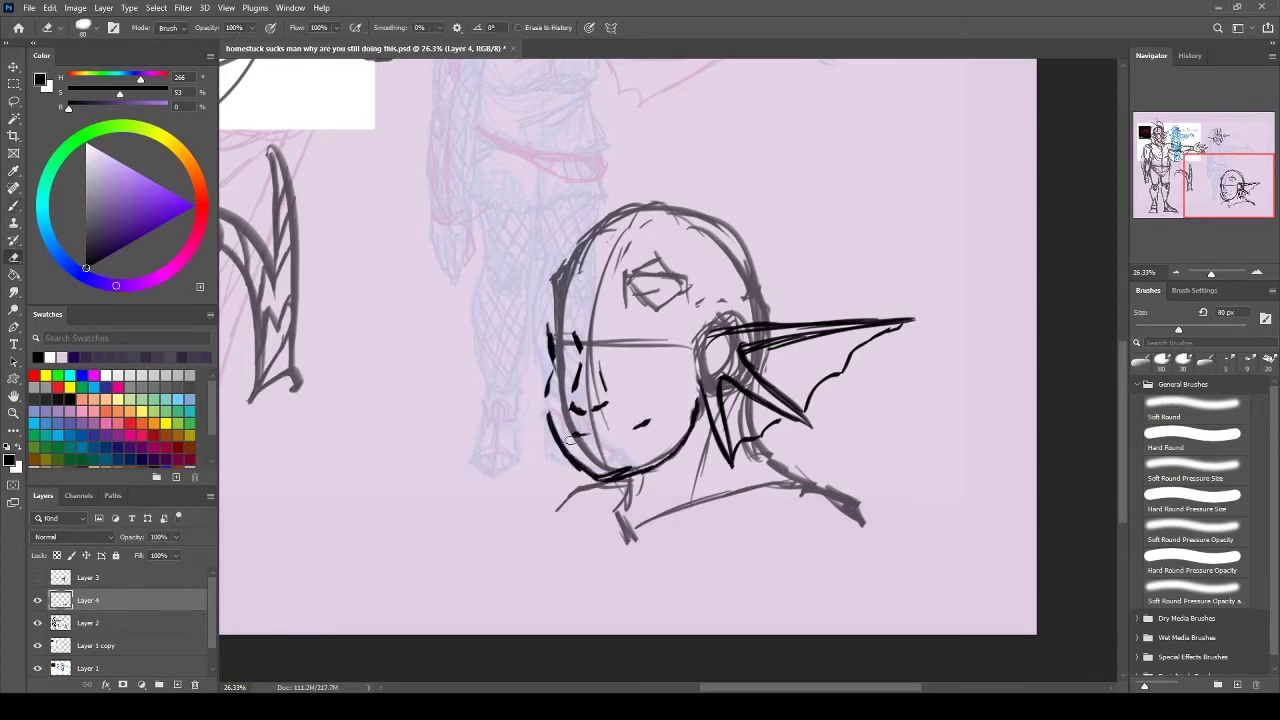
key("b")
mouse_move(558, 410)
left_mouse_down()
mouse_move(612, 405)
mouse_move(625, 437)
left_mouse_up()
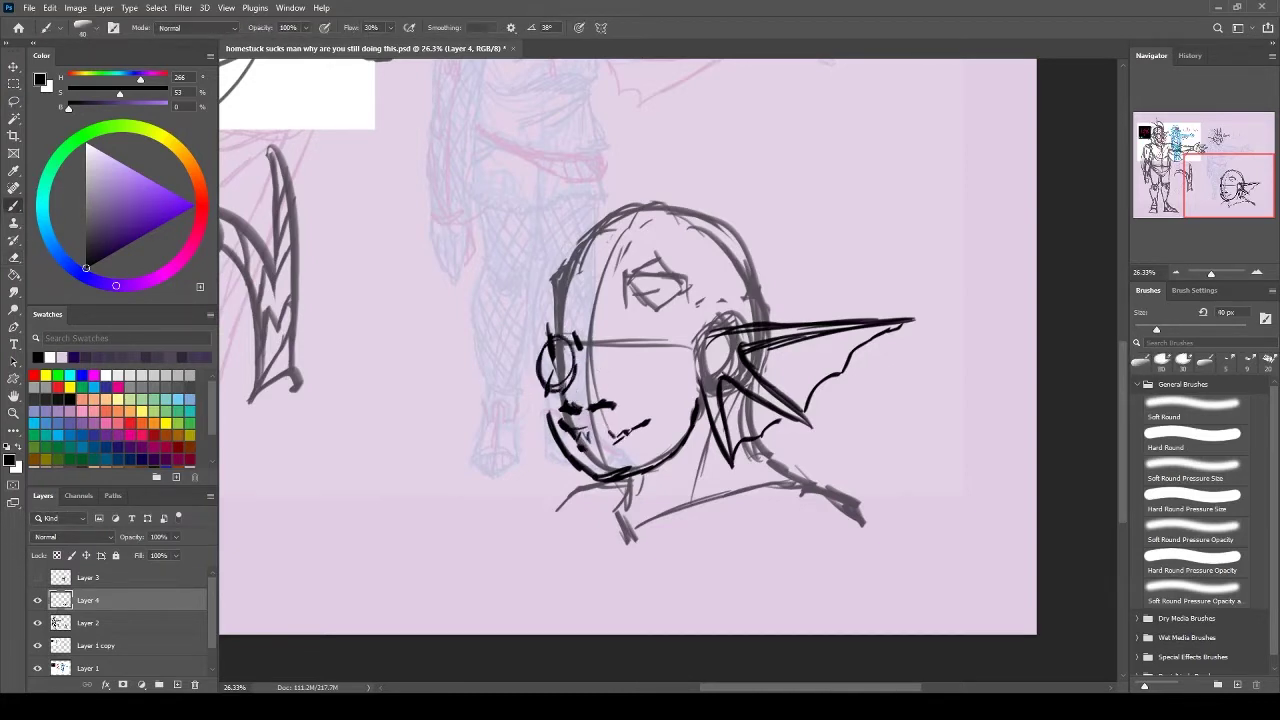
Draw a large round glasses lens with a squared lower corner beside the large head
left_click_drag(560, 365, 640, 405)
mouse_move(585, 350)
left_mouse_down()
mouse_move(581, 422)
mouse_move(572, 410)
left_mouse_up()
key("ctrl+z")
left_click_drag(584, 345, 586, 405)
left_click_drag(640, 420, 540, 363)
Duplicate the lens twice, fit one copy over each eye with the far one narrower, and merge the copies into Layer 4
key("ctrl+j")
key("ctrl+t")
mouse_move(454, 315)
left_mouse_down()
mouse_move(634, 347)
mouse_move(540, 332)
left_mouse_up()
key("Return")
key("ctrl+j")
key("ctrl+t")
key("Return")
key("alt+bracketleft")
key("ctrl+t")
left_click_drag(654, 286, 659, 290)
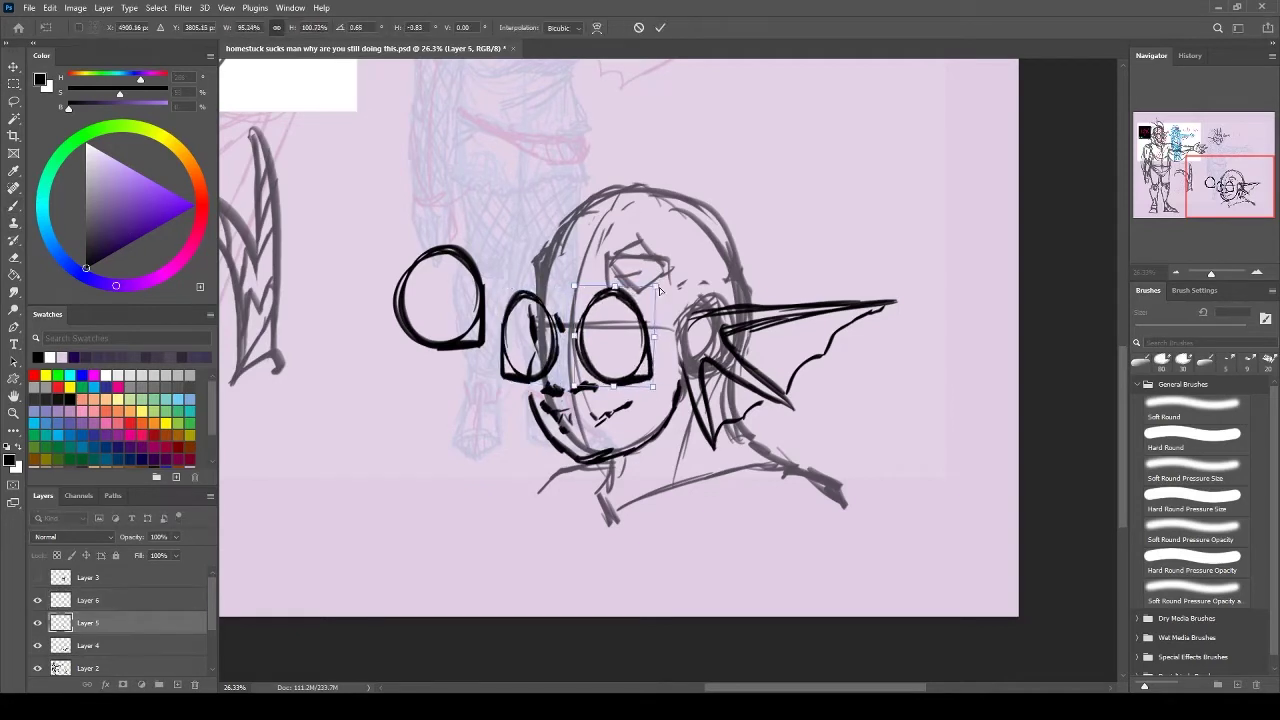
key("Return")
key("ctrl+e")
key("ctrl+e")
Erase the spare lens beside the face and draw the glasses' bridge, temple arm and the near eye with its brow
key("e")
left_click_drag(420, 270, 465, 330)
key("b")
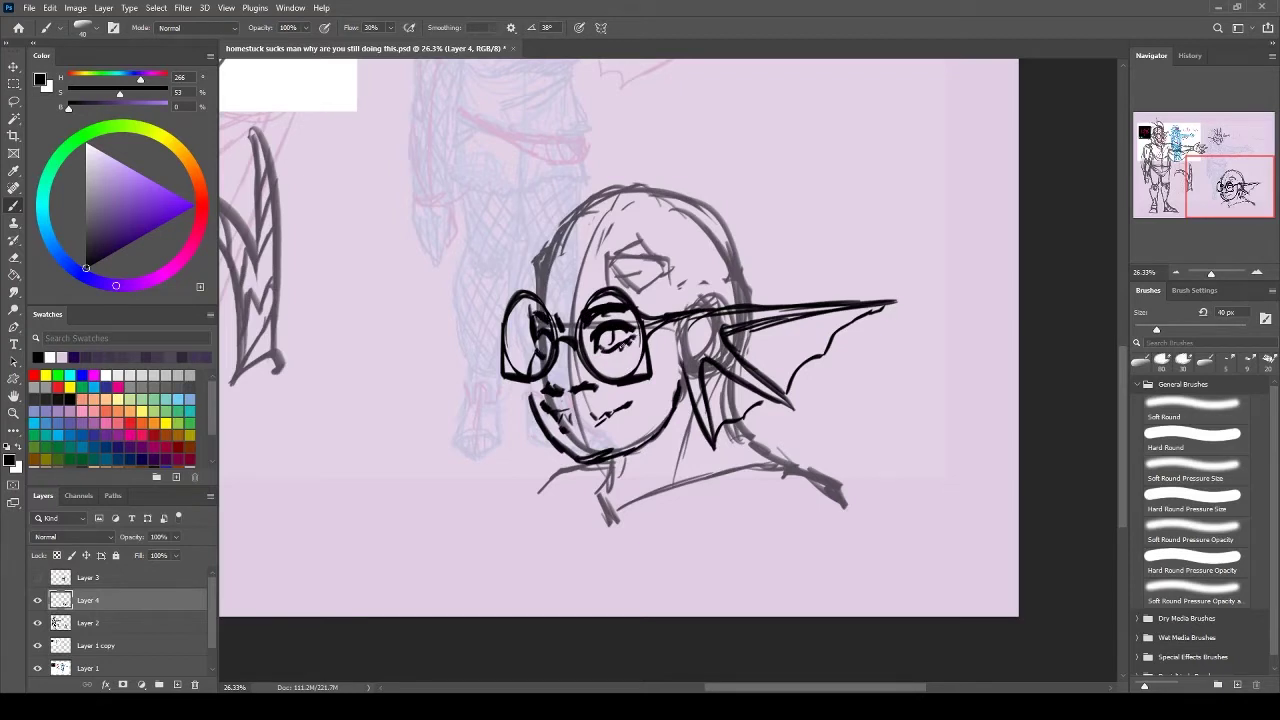
Add jagged lower lashes to both eyes and clean up the mouth strokes
key("e")
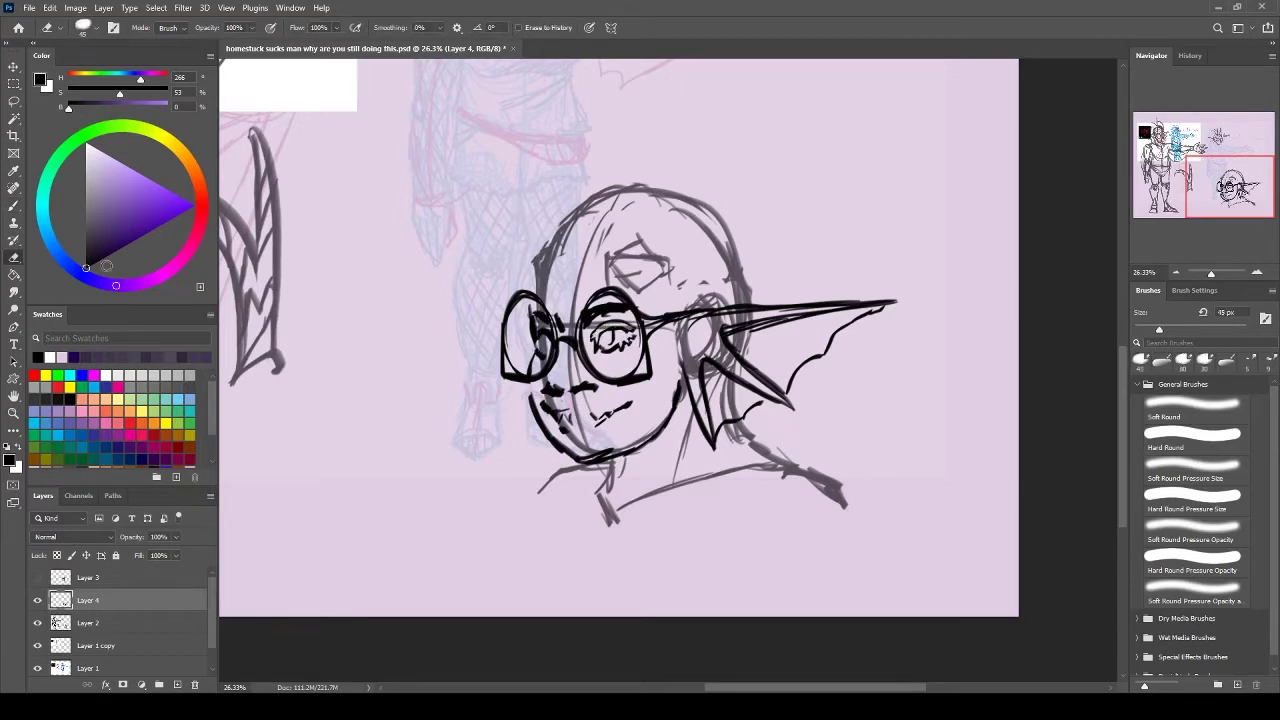
key("b")
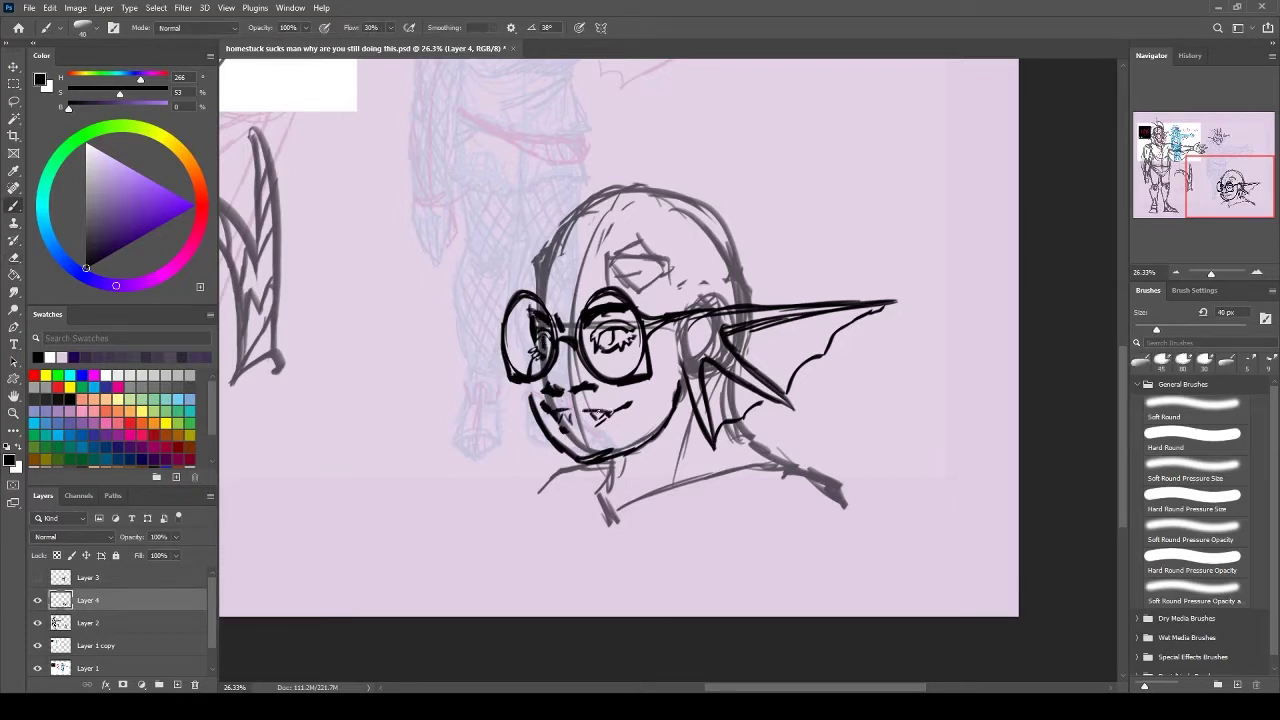
key("e")
left_click_drag(585, 405, 635, 425)
key("b")
Outline the neck beneath the ear fin and draw both shoulder lines of the large head
mouse_move(668, 325)
left_mouse_down()
mouse_move(688, 435)
mouse_move(664, 390)
mouse_move(710, 420)
left_mouse_up()
key("ctrl+z")
left_click_drag(585, 420, 578, 466)
left_click_drag(660, 338, 652, 438)
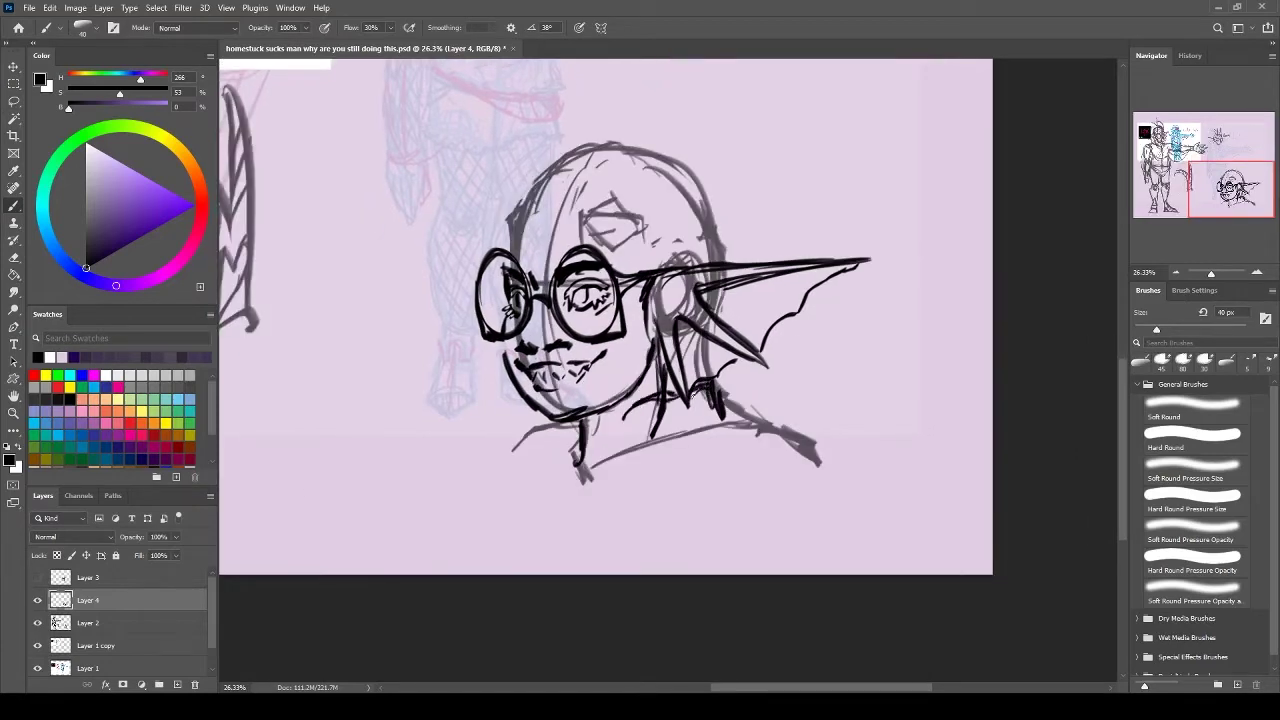
left_click_drag(726, 408, 820, 477)
left_click_drag(580, 428, 480, 475)
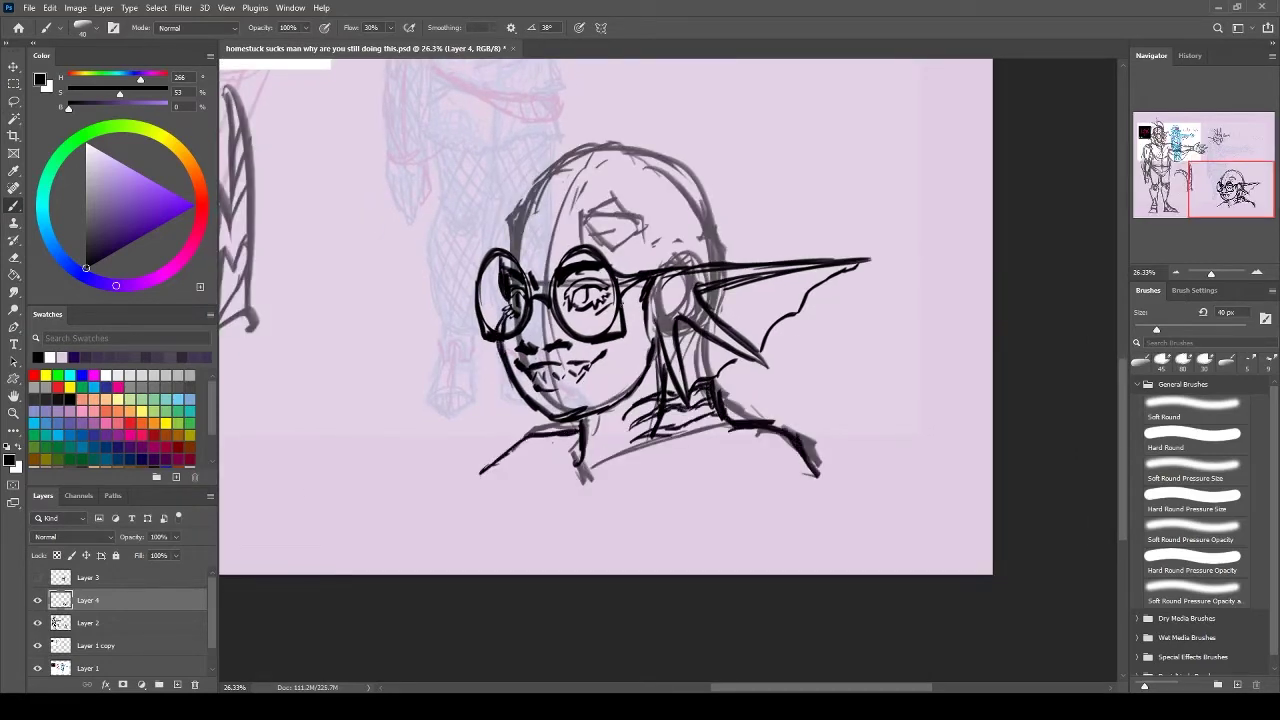
Draw a V-shaped neckline with a dark round pendant at its point and erase a small highlight in the pendant
left_click_drag(560, 438, 710, 416)
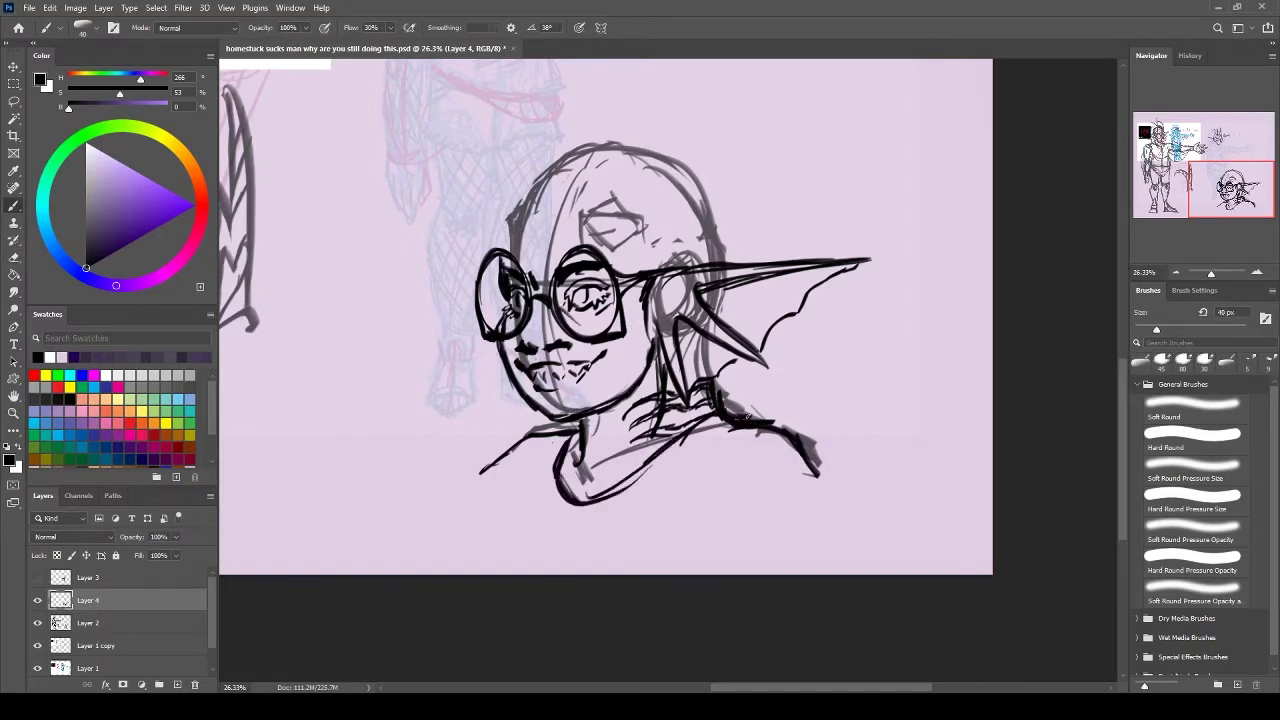
left_click_drag(575, 435, 562, 520)
left_click_drag(700, 420, 558, 535)
left_click(14, 258)
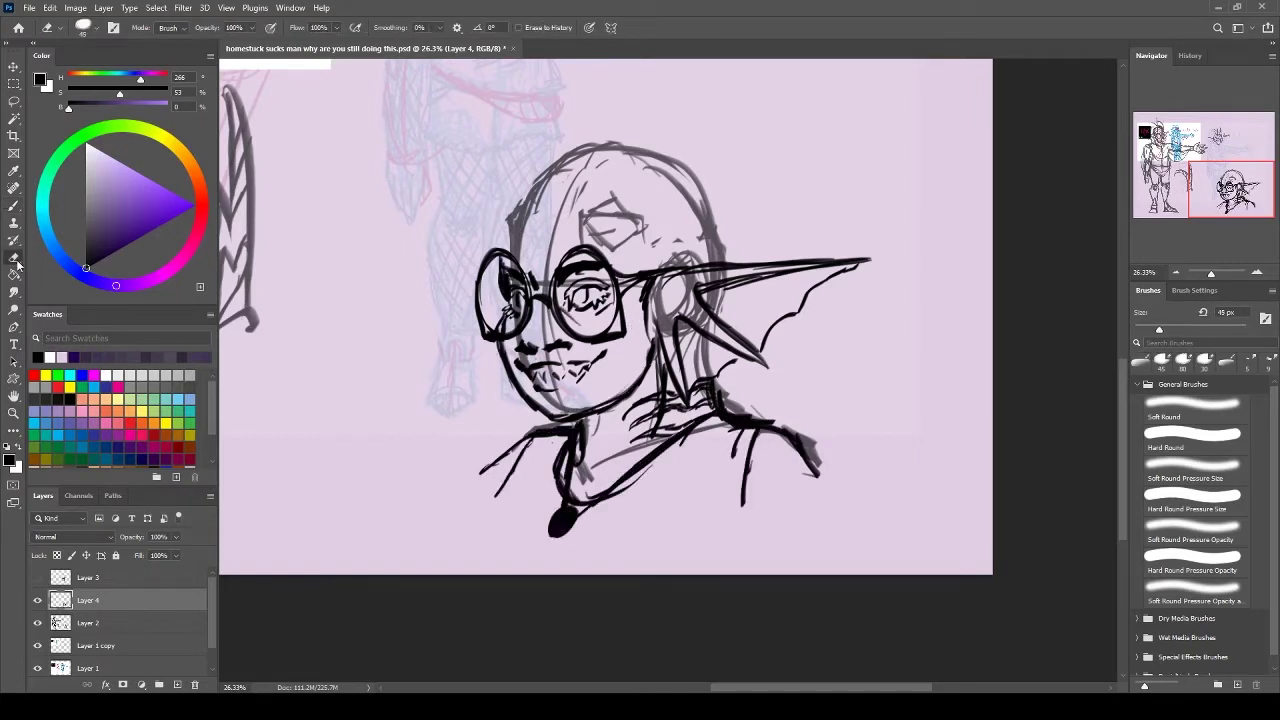
left_click_drag(506, 215, 586, 328)
Draw the bases of two horns on the forehead and their tall, straight pointed prongs
key("b")
mouse_move(600, 300)
left_mouse_down()
mouse_move(620, 376)
mouse_move(610, 440)
left_mouse_up()
mouse_move(620, 376)
left_mouse_down()
mouse_move(760, 500)
mouse_move(600, 330)
left_mouse_up()
left_click_drag(594, 236, 590, 306)
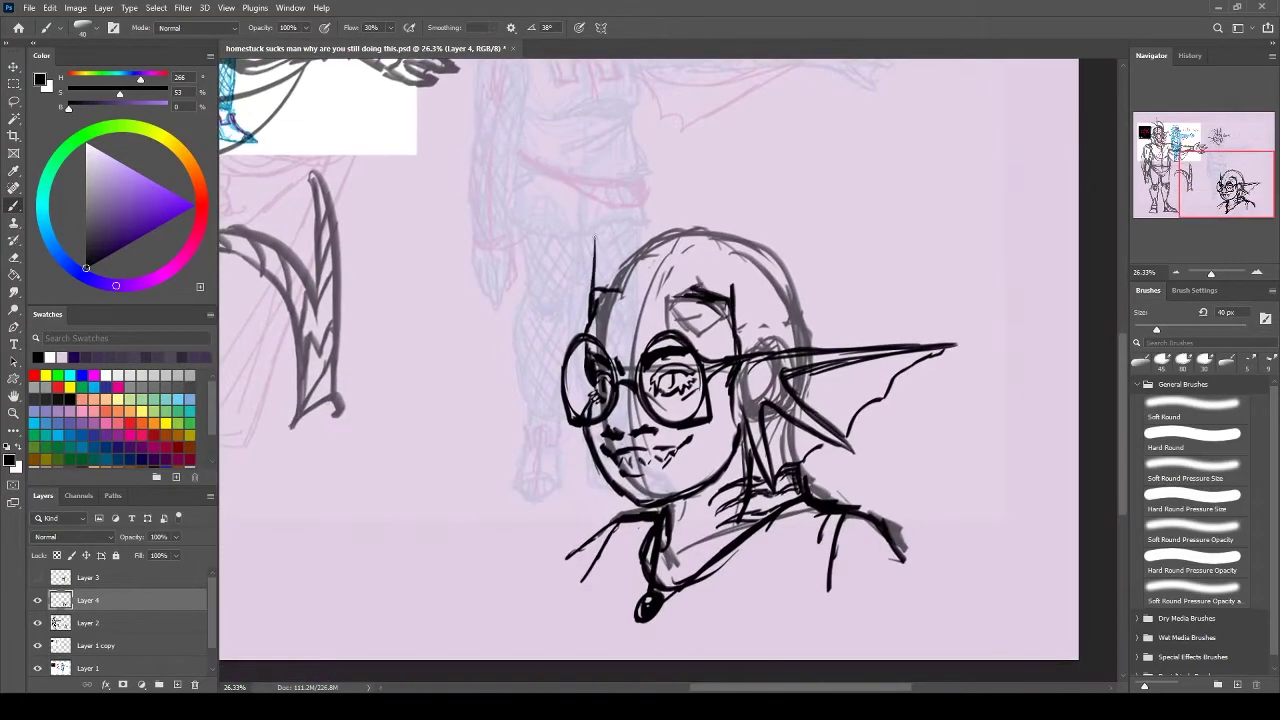
left_click_drag(598, 178, 594, 302)
left_click_drag(727, 288, 687, 298)
left_click_drag(592, 74, 578, 166)
left_click_drag(660, 90, 635, 490)
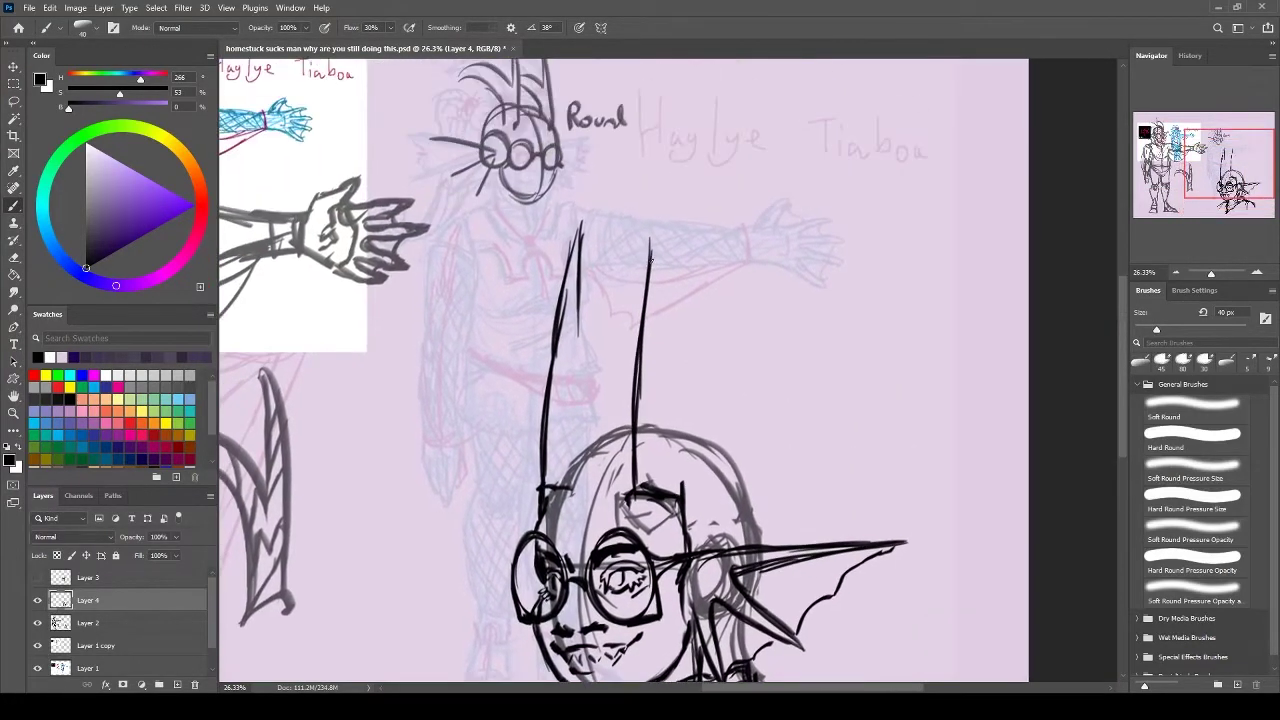
Complete the upright prongs and add a backward-curving hooked prong to each horn
mouse_move(658, 210)
left_mouse_down()
mouse_move(666, 348)
mouse_move(770, 345)
left_mouse_up()
left_click_drag(660, 230, 680, 494)
left_click_drag(582, 294, 576, 440)
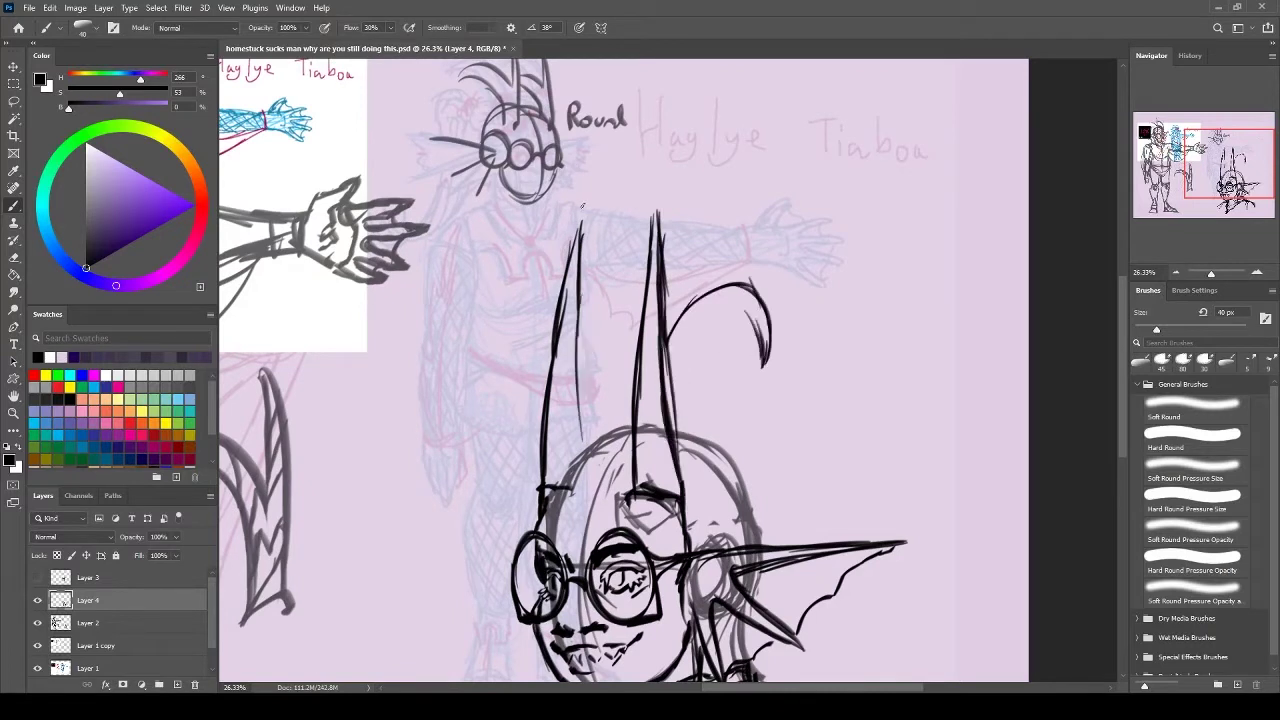
left_click_drag(570, 204, 560, 505)
key("ctrl+z")
left_click_drag(572, 216, 552, 390)
mouse_move(572, 300)
left_mouse_down()
mouse_move(636, 306)
mouse_move(630, 350)
mouse_move(745, 300)
left_mouse_up()
Lasso the upper curve of the right horn's hook and reposition it closer to the horn
key("l")
left_click_drag(785, 262, 780, 264)
key("ctrl+t")
left_click_drag(757, 328, 747, 318)
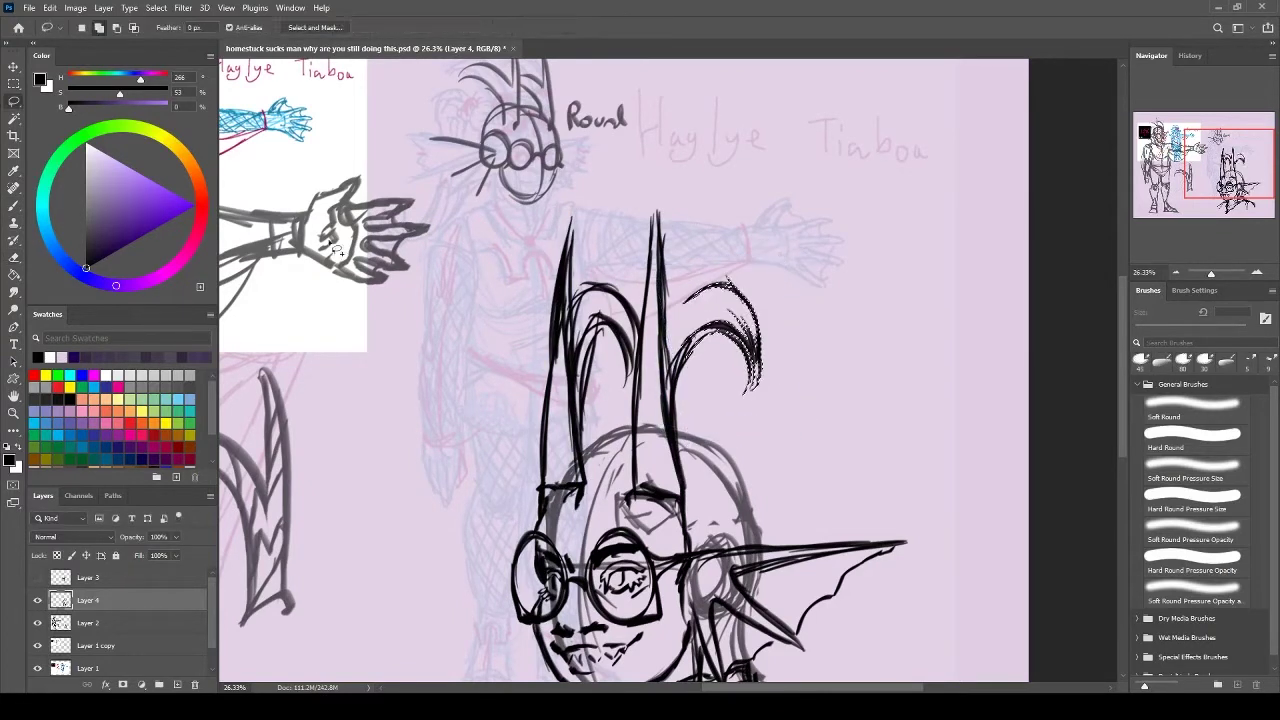
key("Return")
Tidy the right horn's outline and clear the rough left horn down to its base
key("b")
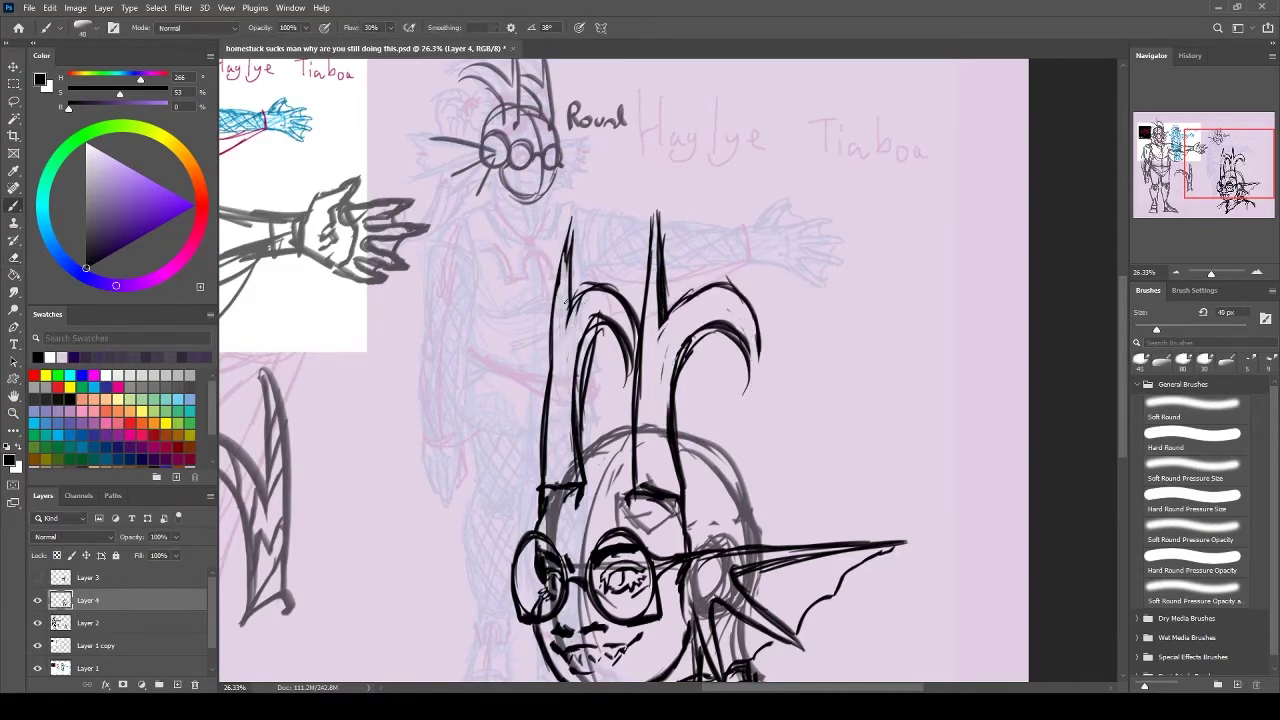
left_click_drag(678, 467, 660, 355)
left_click_drag(560, 110, 545, 285)
Duplicate the right horn, fit the copy onto the left horn's base, adjust its height and merge it into Layer 4
key("m")
left_click_drag(612, 70, 758, 372)
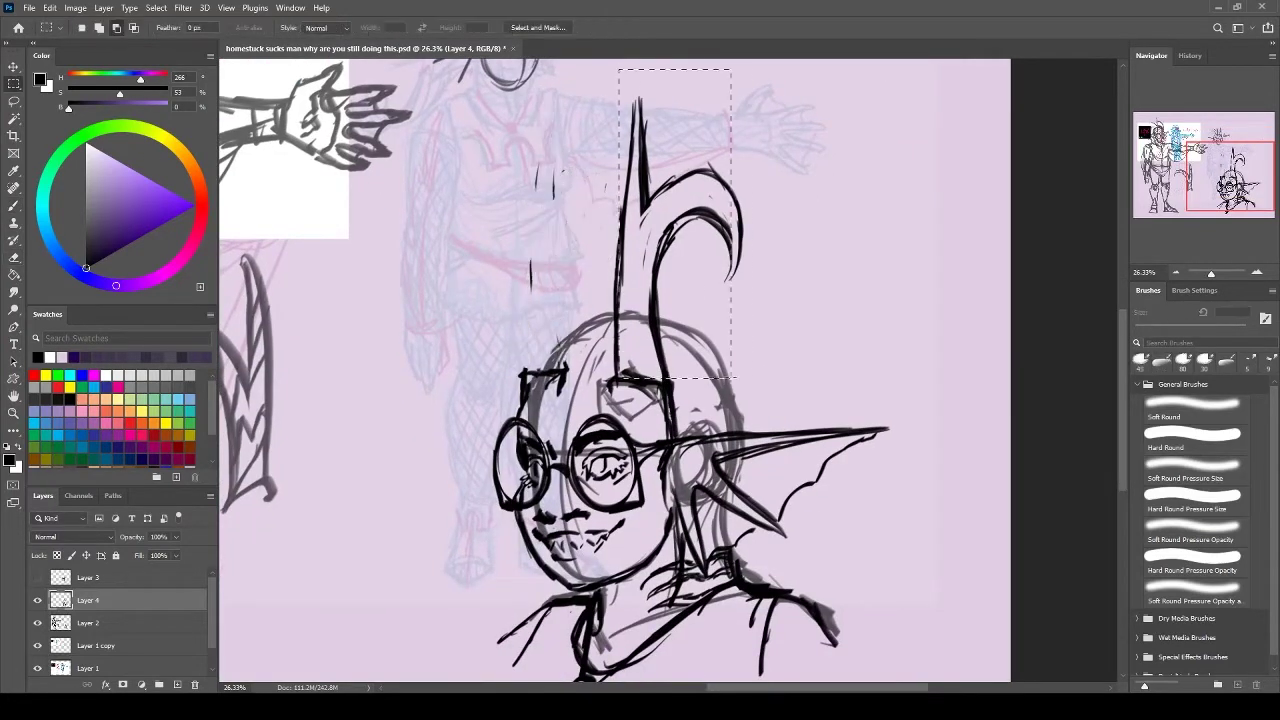
key("ctrl+j")
key("ctrl+t")
left_click_drag(690, 230, 638, 198)
key("Return")
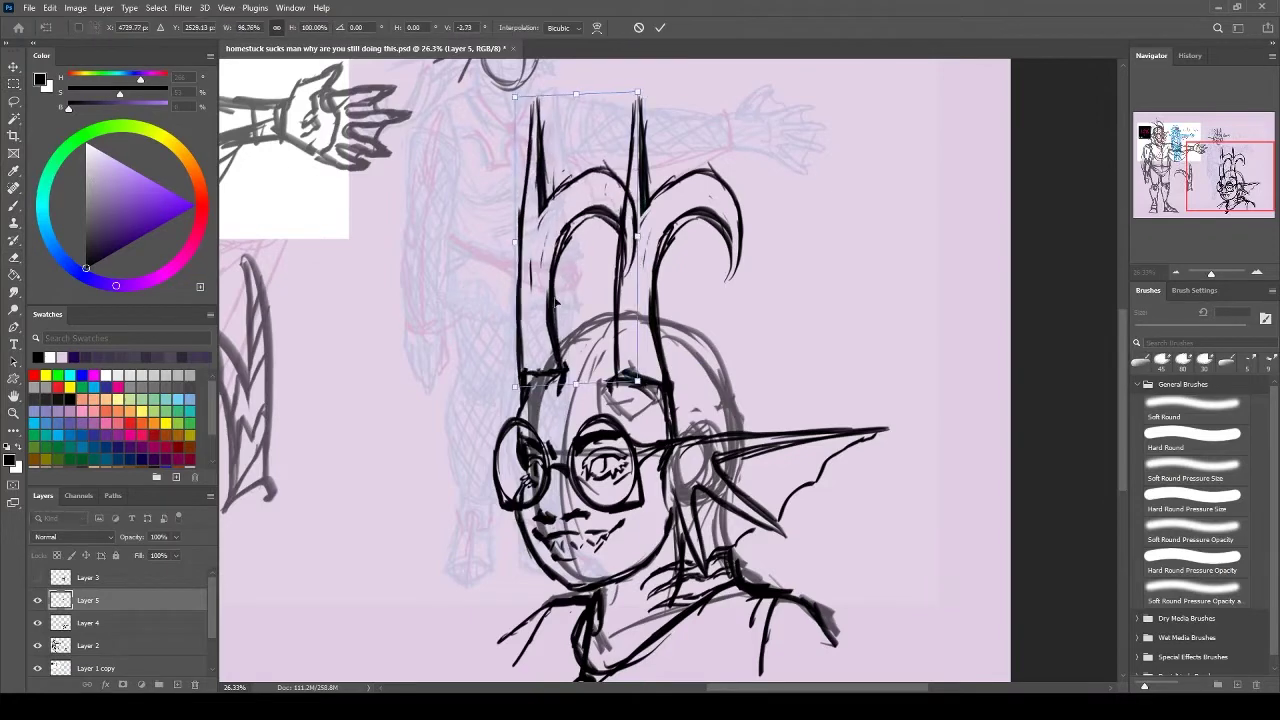
scroll(638, 198, "down", 3)
key("alt+bracketleft")
key("ctrl+t")
key("Return")
key("ctrl+e")
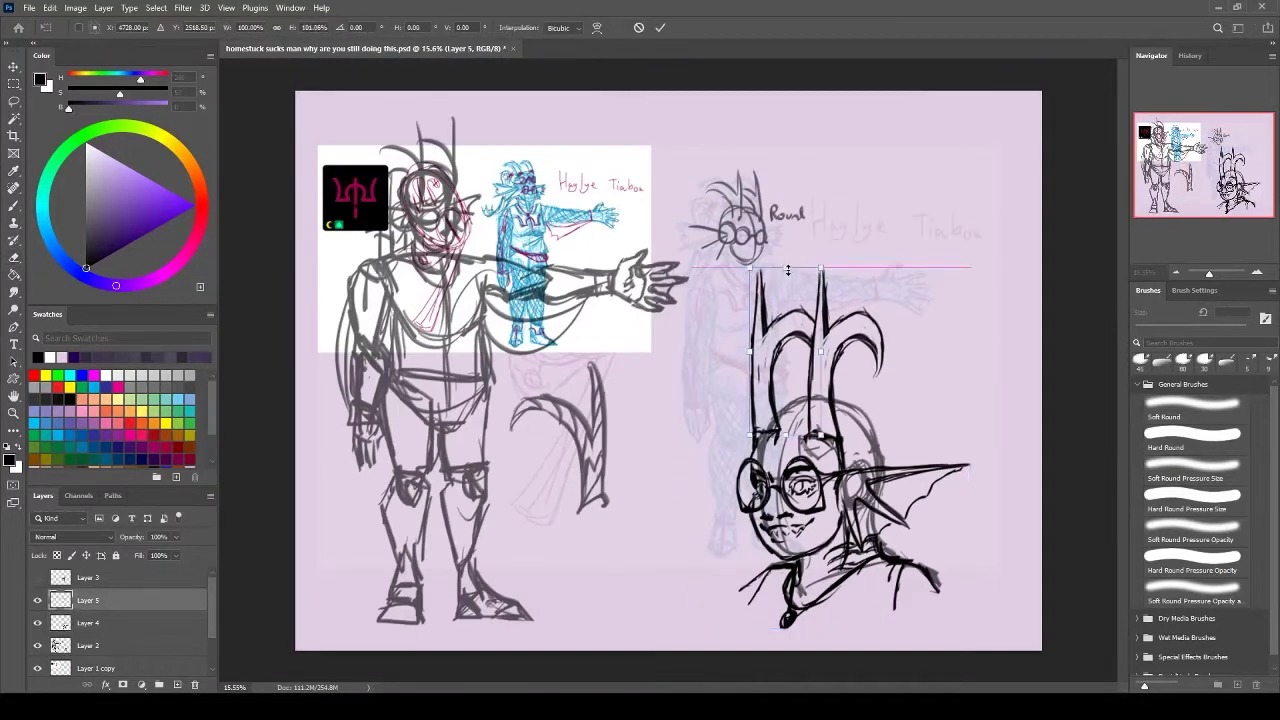
Add overlapping pointed segment markings along the shafts and hooked prongs of both horns
scroll(970, 383, "up", 3)
key("b")
left_click_drag(545, 478, 530, 299)
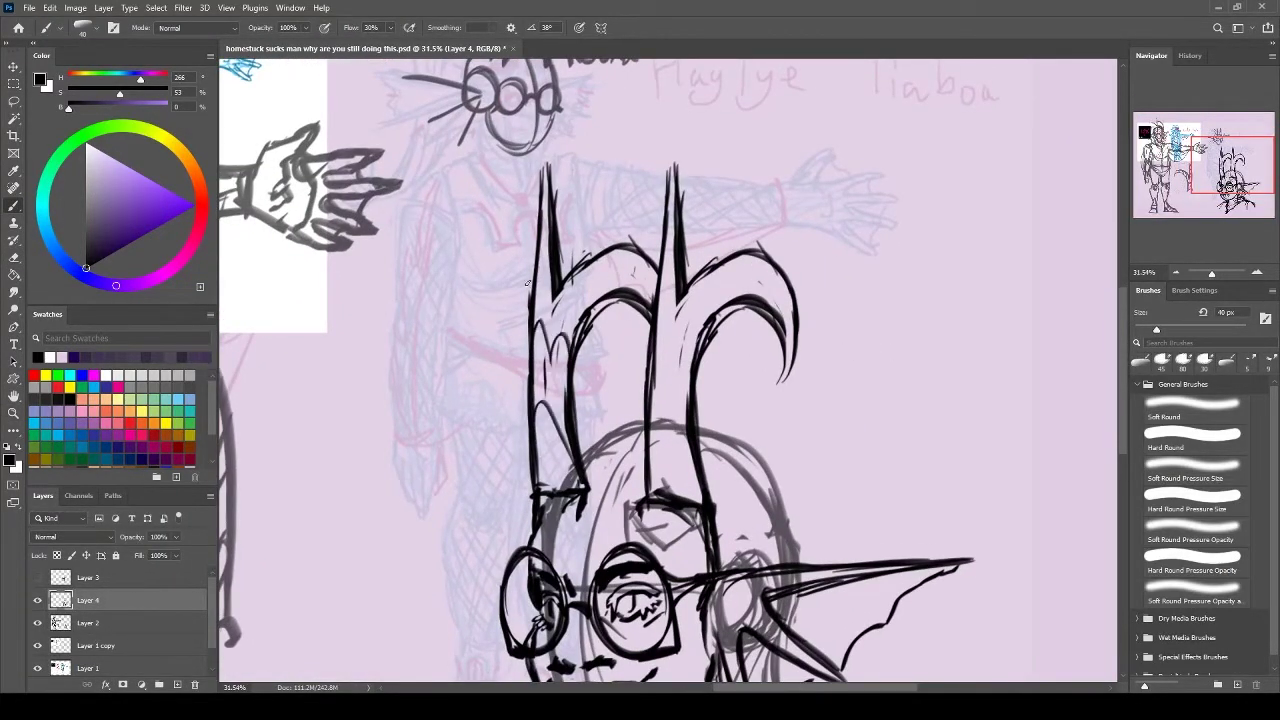
left_click_drag(650, 470, 677, 355)
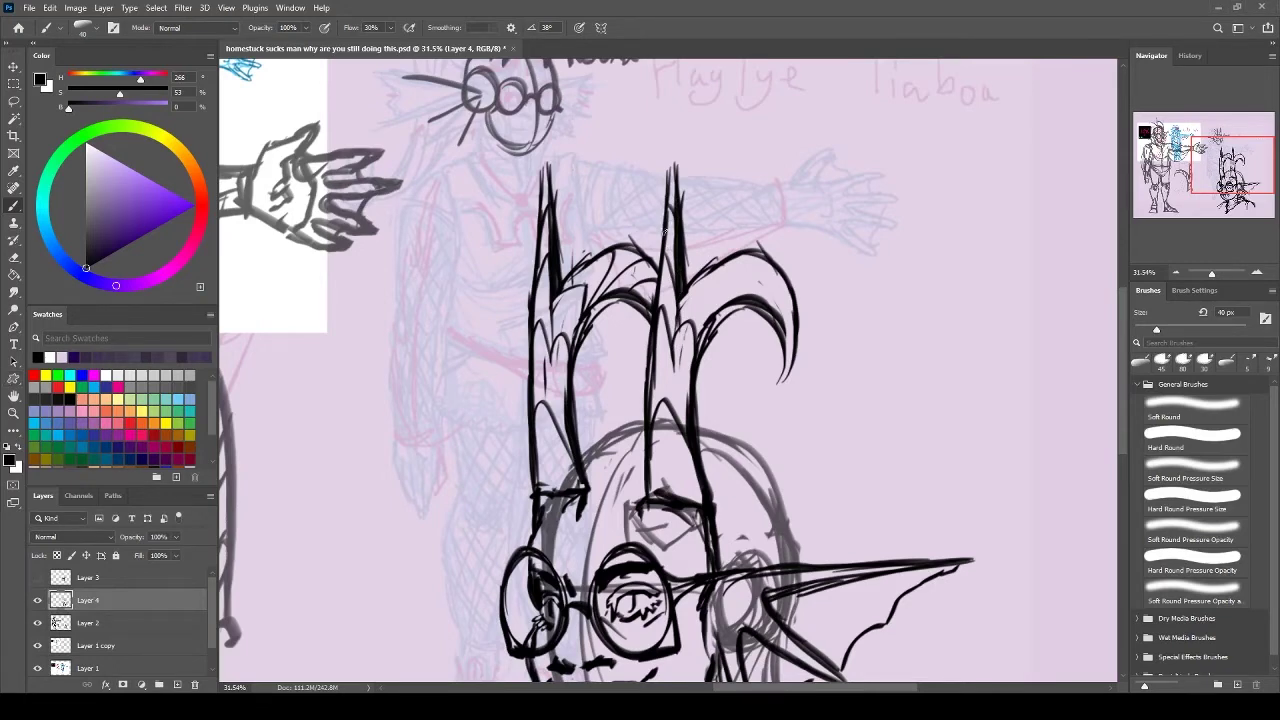
mouse_move(689, 287)
left_mouse_down()
mouse_move(798, 305)
mouse_move(780, 385)
left_mouse_up()
mouse_move(780, 385)
left_mouse_down()
mouse_move(802, 105)
mouse_move(835, 250)
left_mouse_up()
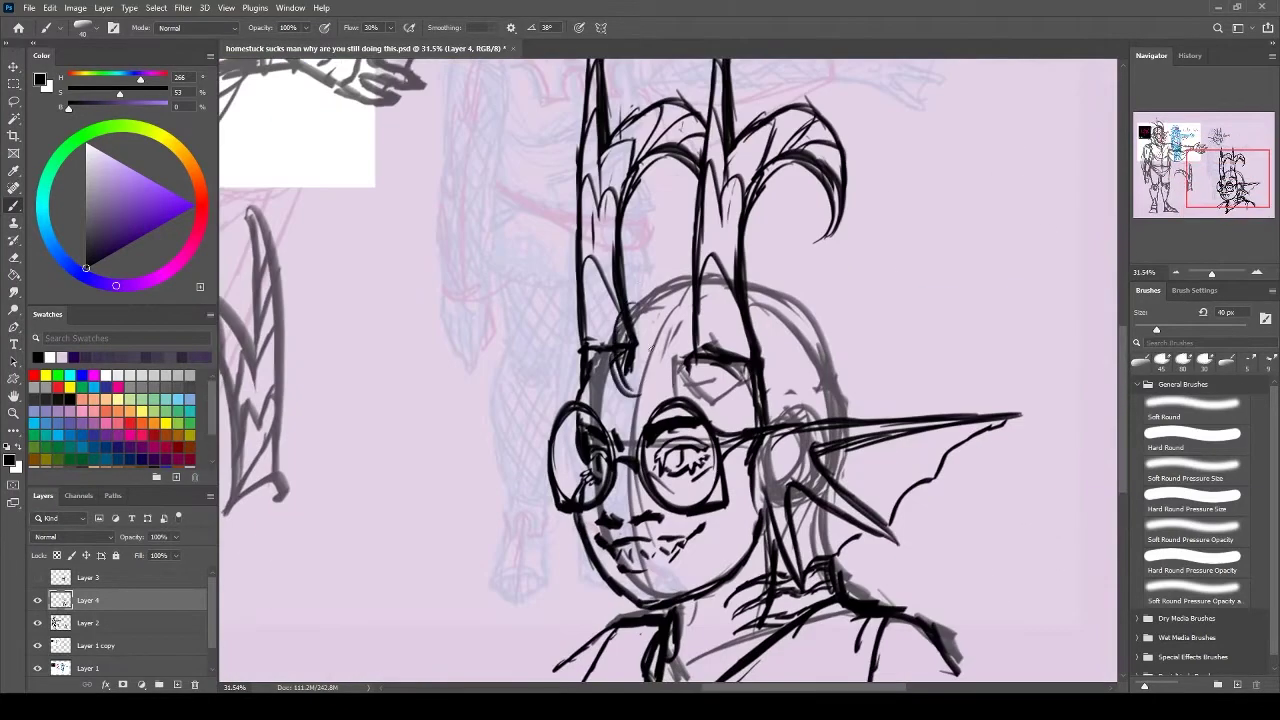
Draw a swept-up front roll of hair around the horns and slicked-back hair behind them
left_click_drag(630, 275, 680, 390)
left_click_drag(560, 320, 611, 388)
left_click_drag(752, 270, 815, 305)
mouse_move(630, 255)
left_mouse_down()
mouse_move(690, 295)
mouse_move(690, 365)
left_mouse_up()
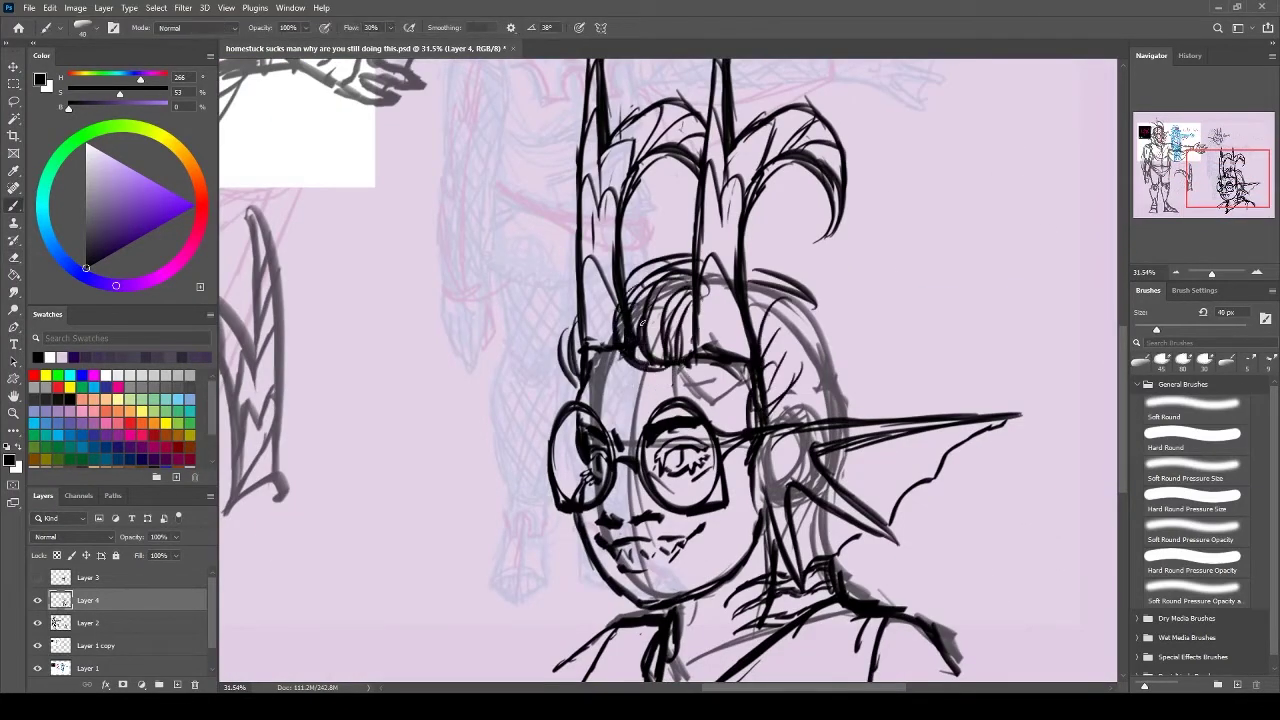
left_click_drag(762, 295, 840, 390)
Try extra hair strokes along the top and back of the head
left_click_drag(622, 255, 690, 272)
mouse_move(760, 330)
left_mouse_down()
mouse_move(718, 284)
mouse_move(798, 378)
left_mouse_up()
mouse_move(820, 320)
left_mouse_down()
mouse_move(985, 340)
mouse_move(1000, 417)
mouse_move(900, 360)
mouse_move(838, 301)
left_mouse_up()
key("ctrl+z")
key("ctrl+z")
key("ctrl+z")
Draw a spiky hair tie at the back of the head, add loose forehead strands and fill out the toothy grin
left_click_drag(646, 203, 610, 300)
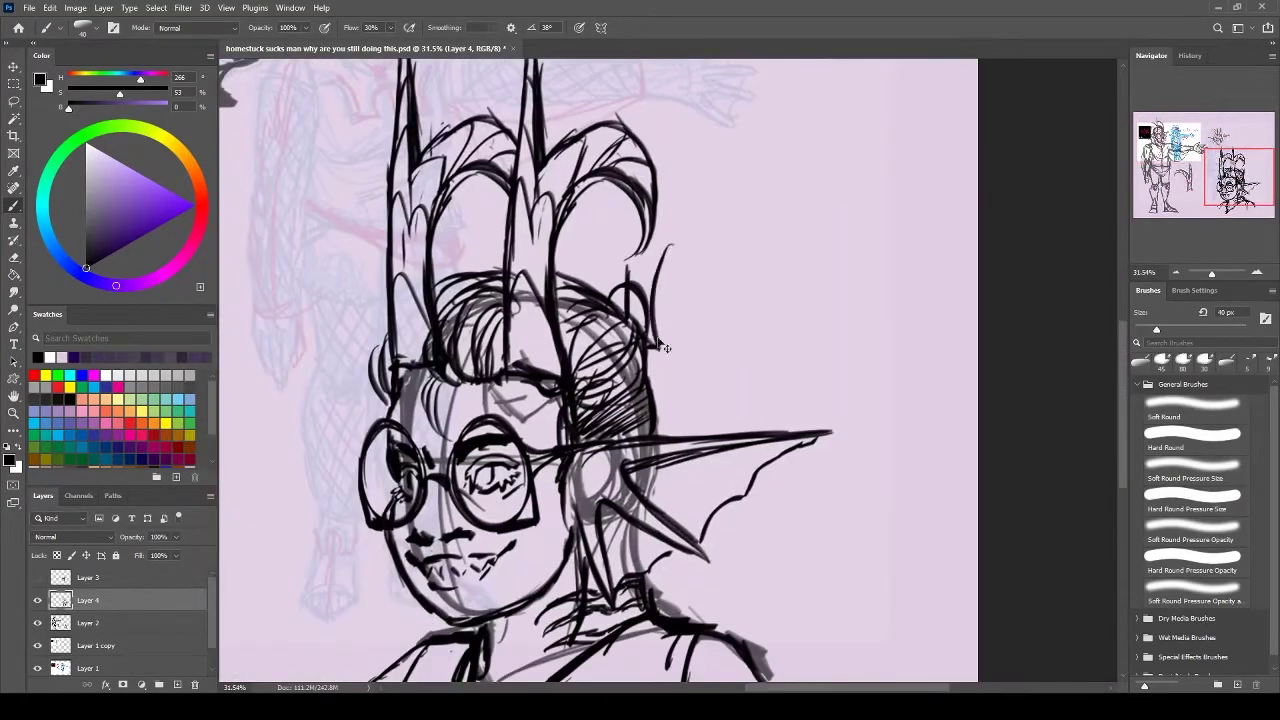
left_click_drag(383, 371, 450, 408)
key("e")
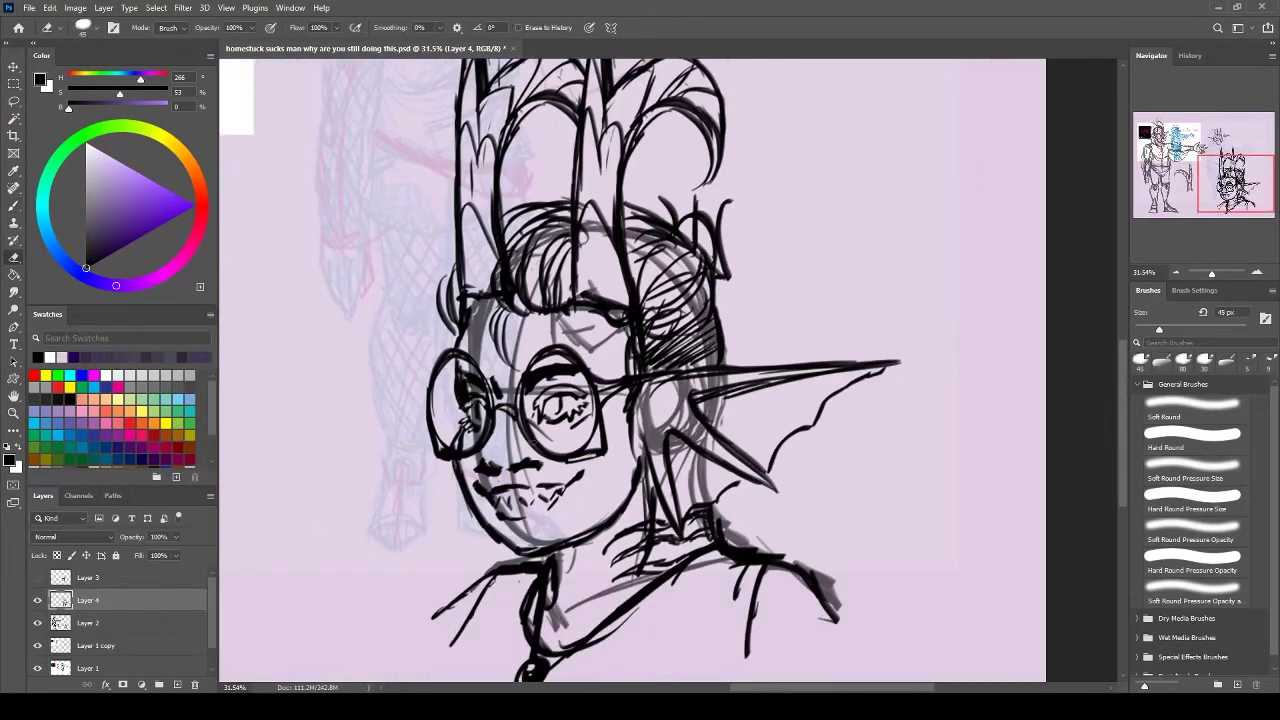
key("b")
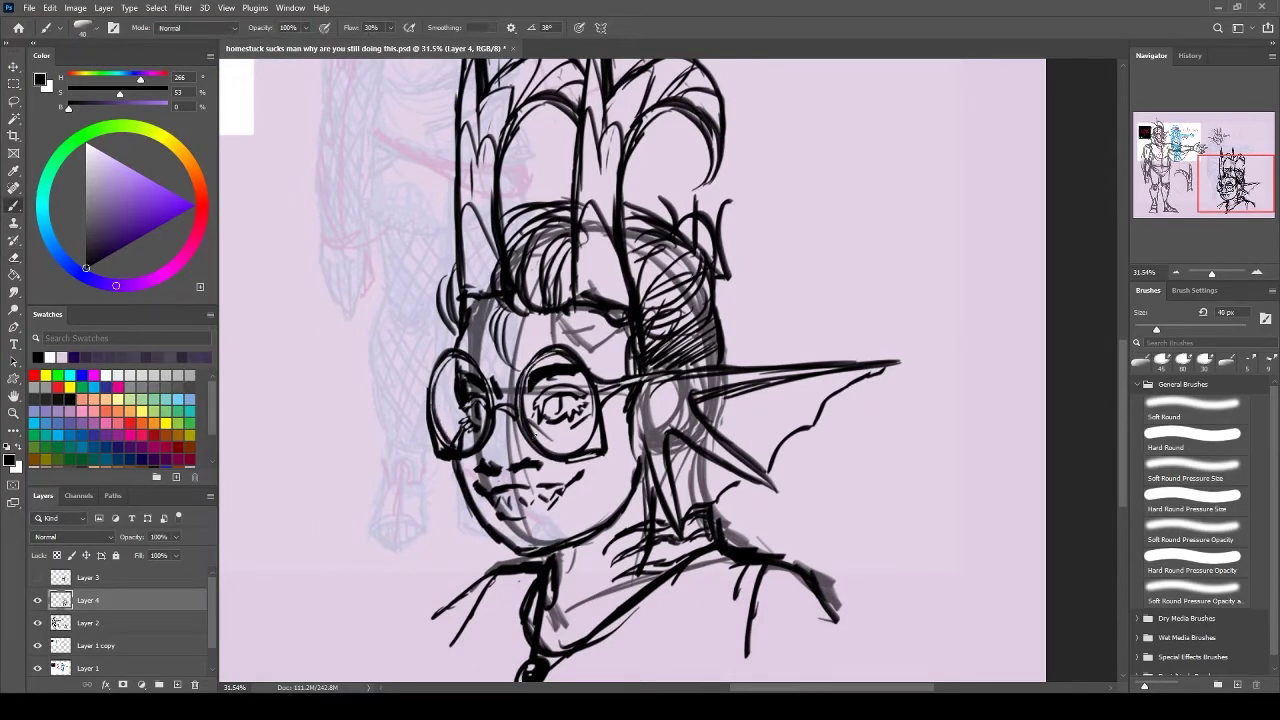
mouse_move(602, 453)
left_mouse_down()
mouse_move(657, 413)
mouse_move(650, 440)
left_mouse_up()
Draw a long ponytail falling from the hair tie behind the ear fin to the shoulder
left_click_drag(790, 240, 850, 330)
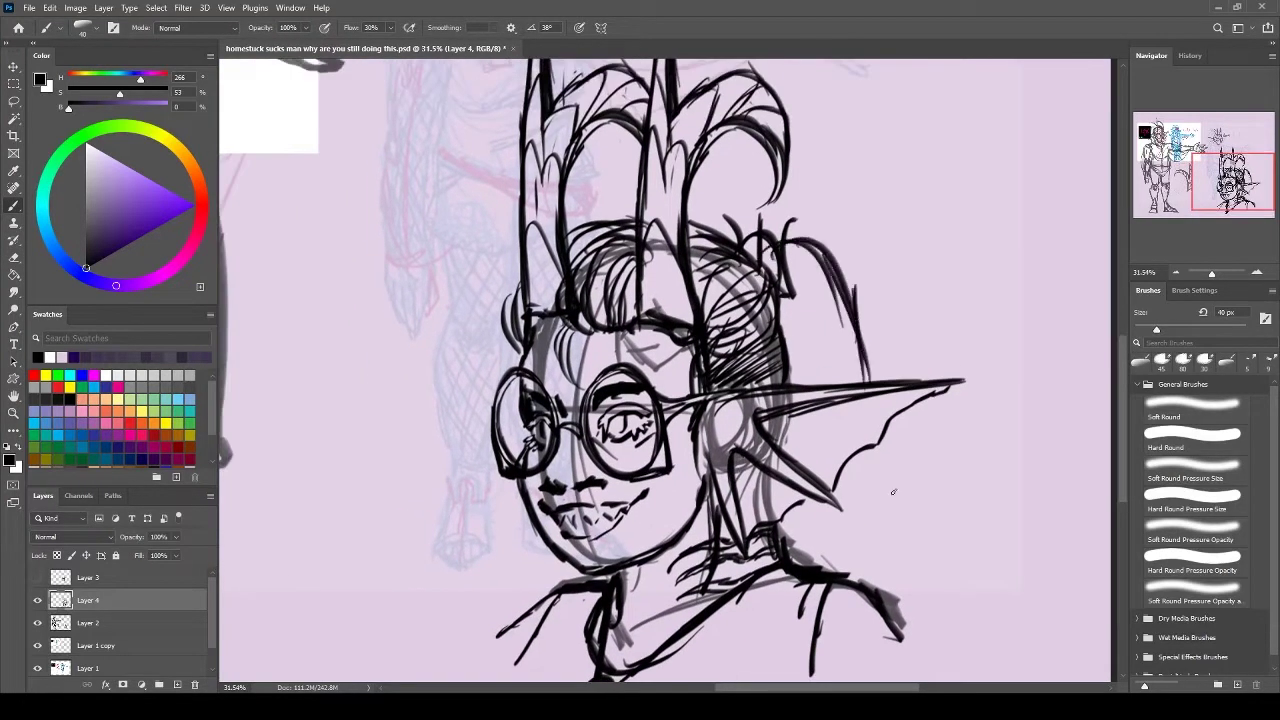
left_click_drag(880, 430, 935, 585)
left_click_drag(790, 270, 830, 385)
left_click_drag(850, 450, 930, 605)
left_click_drag(840, 478, 902, 600)
left_click_drag(796, 300, 836, 385)
Darken the front roll, back hair and ponytail with dense hatching strokes
left_click_drag(700, 250, 760, 325)
left_click_drag(580, 270, 612, 315)
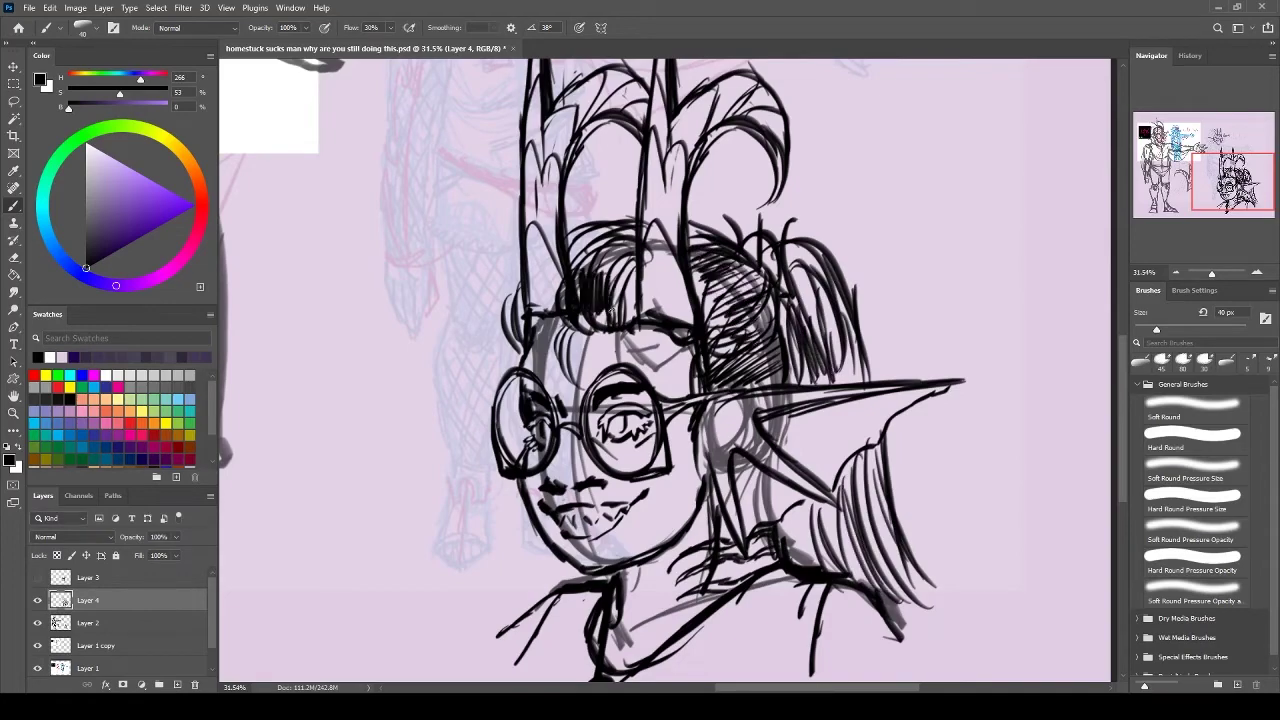
left_click_drag(570, 220, 612, 245)
left_click_drag(825, 310, 862, 382)
left_click_drag(820, 490, 900, 588)
mouse_move(872, 428)
left_mouse_down()
mouse_move(842, 268)
mouse_move(860, 322)
left_mouse_up()
left_click_drag(742, 290, 738, 354)
left_click_drag(806, 355, 748, 418)
Hide Layer 2 and Layer 1 copy, and move the large head sketch higher on the canvas
key("ctrl+minus")
key("ctrl+minus")
key("ctrl+minus")
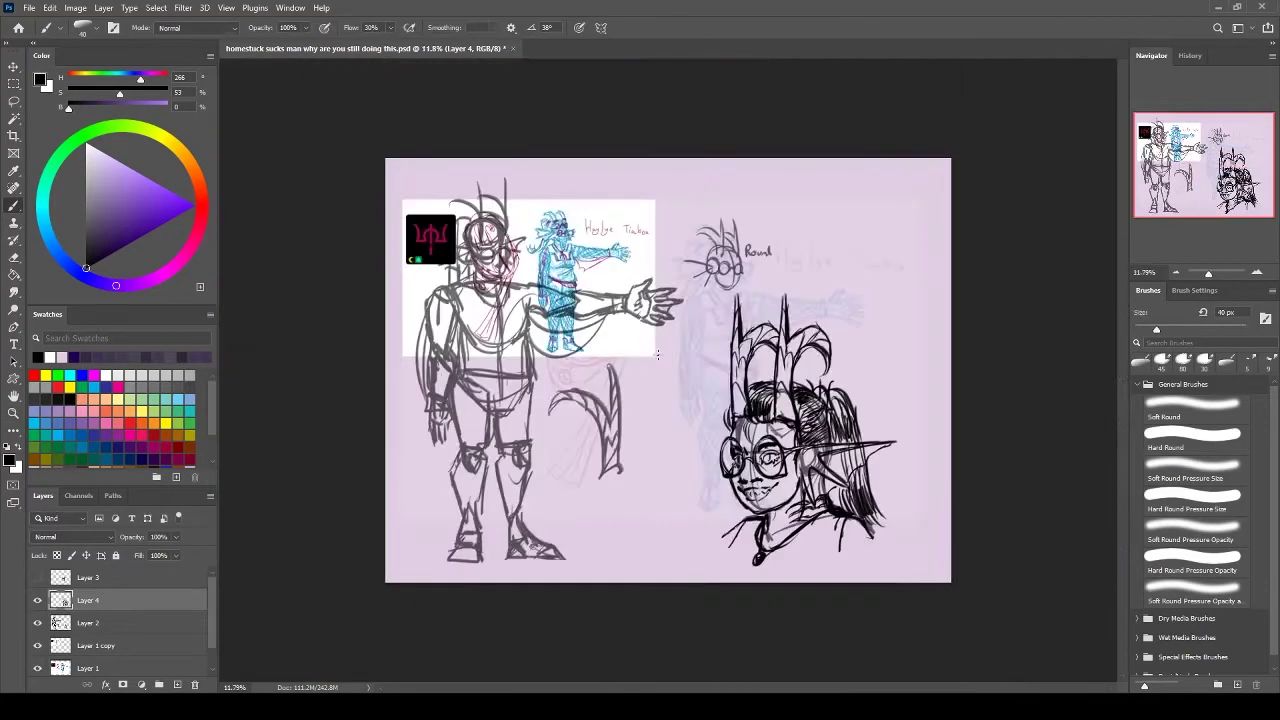
key("ctrl+0")
key("ctrl+t")
left_click_drag(710, 520, 700, 528)
key("Return")
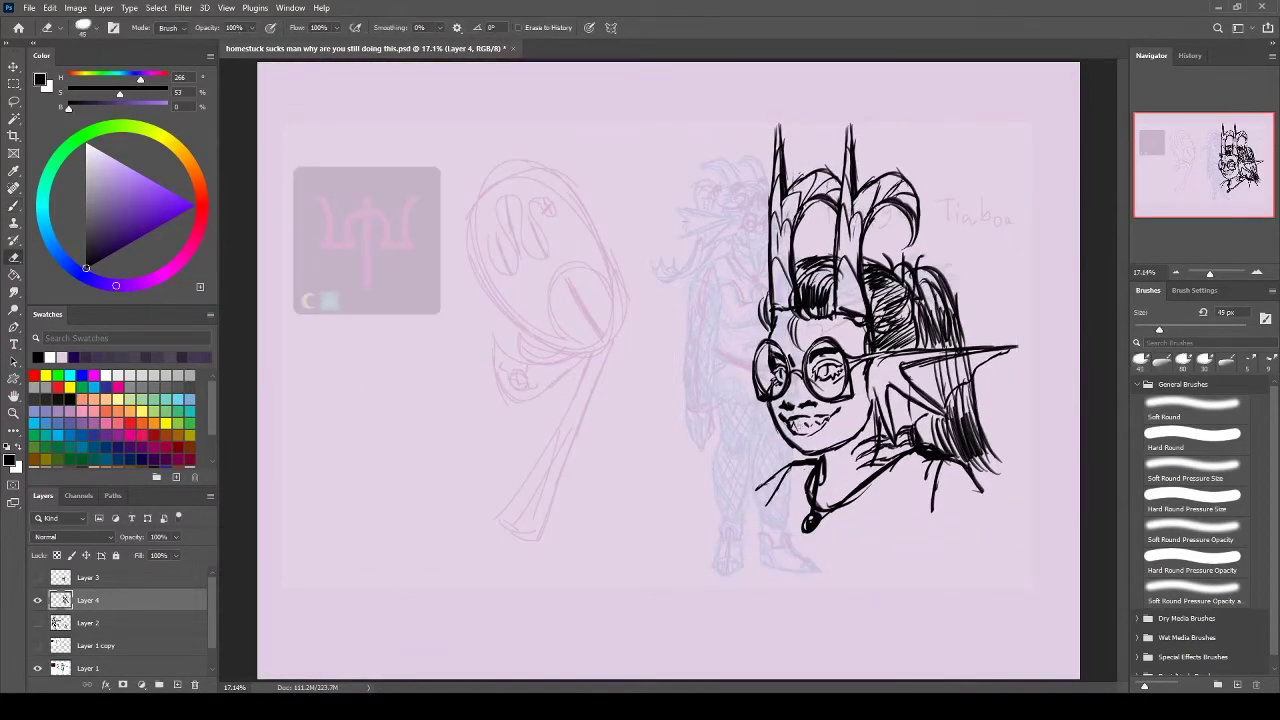
Redraw the grin's teeth as a clean row of sharp interlocking points
scroll(831, 400, "up", 5)
left_click_drag(744, 430, 762, 444)
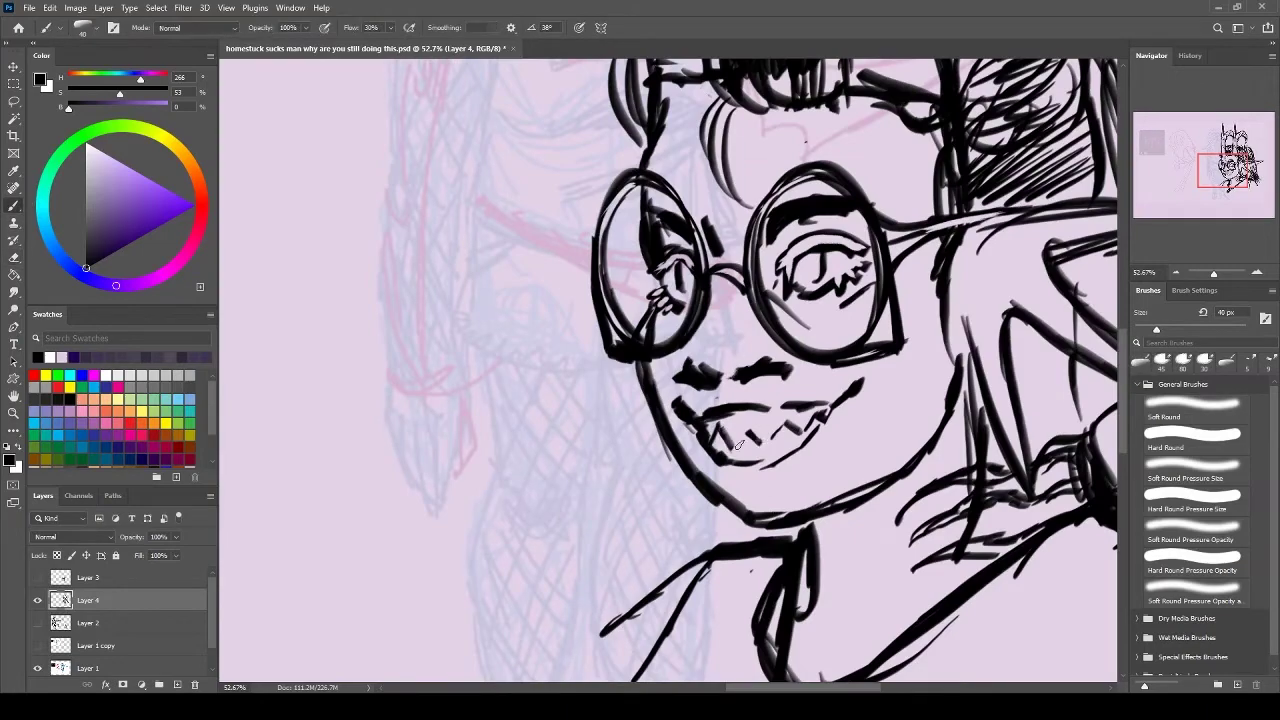
scroll(724, 322, "down", 6)
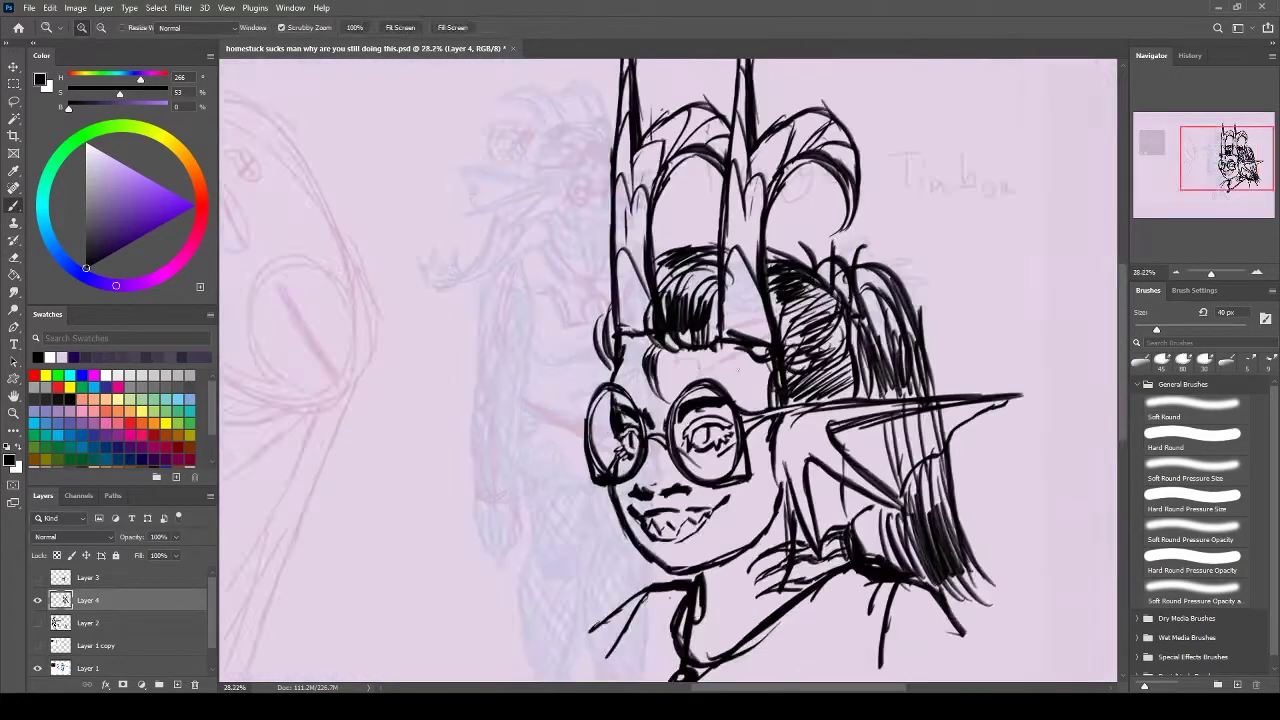
scroll(398, 320, "up", 3)
scroll(398, 320, "down", 2)
Copy part of the ear fin to the far side of the face behind the glasses, trim it and merge it into Layer 4
left_click(14, 102)
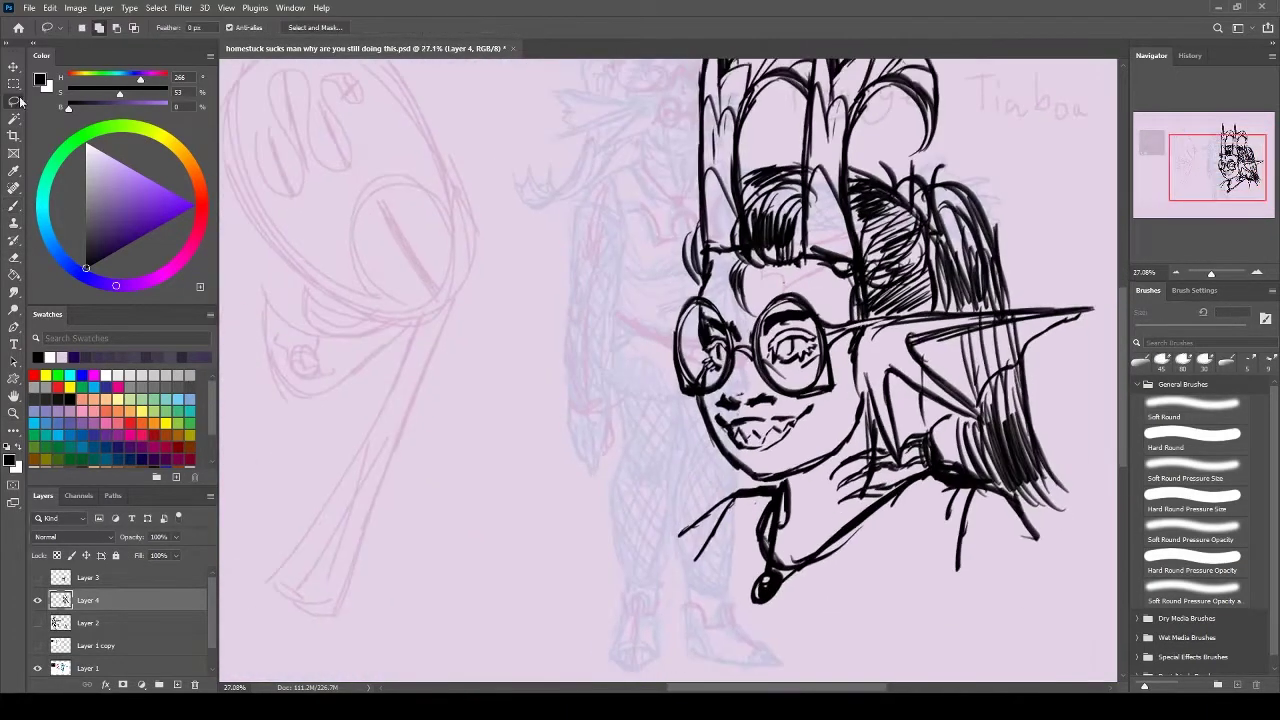
key("ctrl+j")
key("ctrl+t")
mouse_move(960, 390)
left_mouse_down()
mouse_move(680, 360)
mouse_move(700, 350)
mouse_move(710, 418)
mouse_move(551, 449)
left_mouse_up()
key("Return")
key("e")
key("ctrl+e")
Add speckles across the near ear fin and small ring piercings along its outer edge
key("b")
left_click_drag(850, 395, 843, 455)
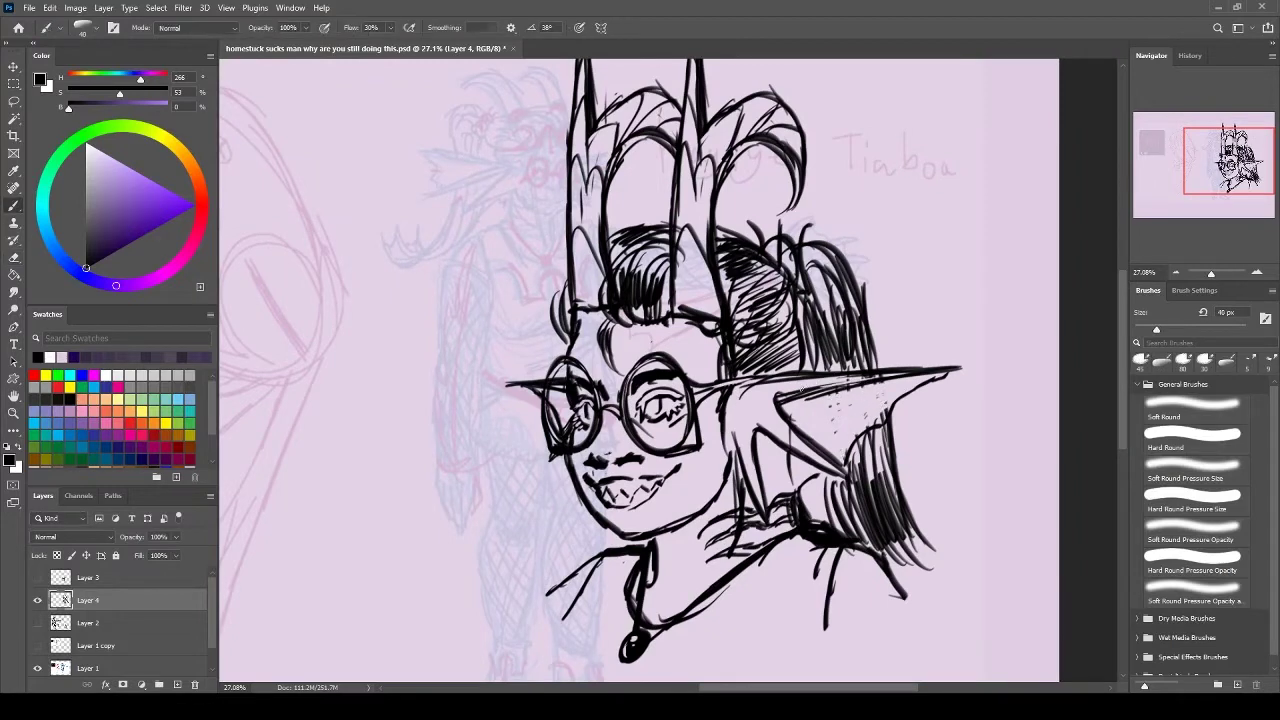
left_click_drag(896, 390, 918, 404)
left_click_drag(900, 400, 870, 324)
left_click_drag(758, 380, 762, 405)
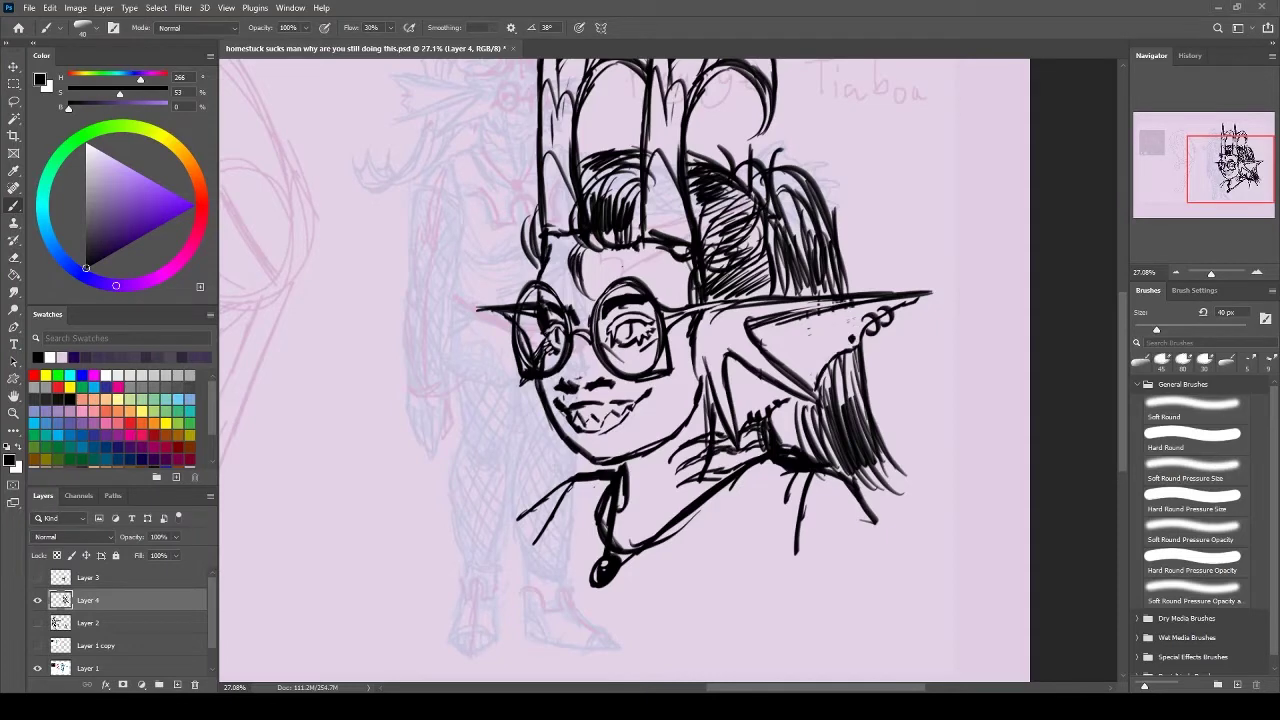
scroll(620, 370, "down", 3)
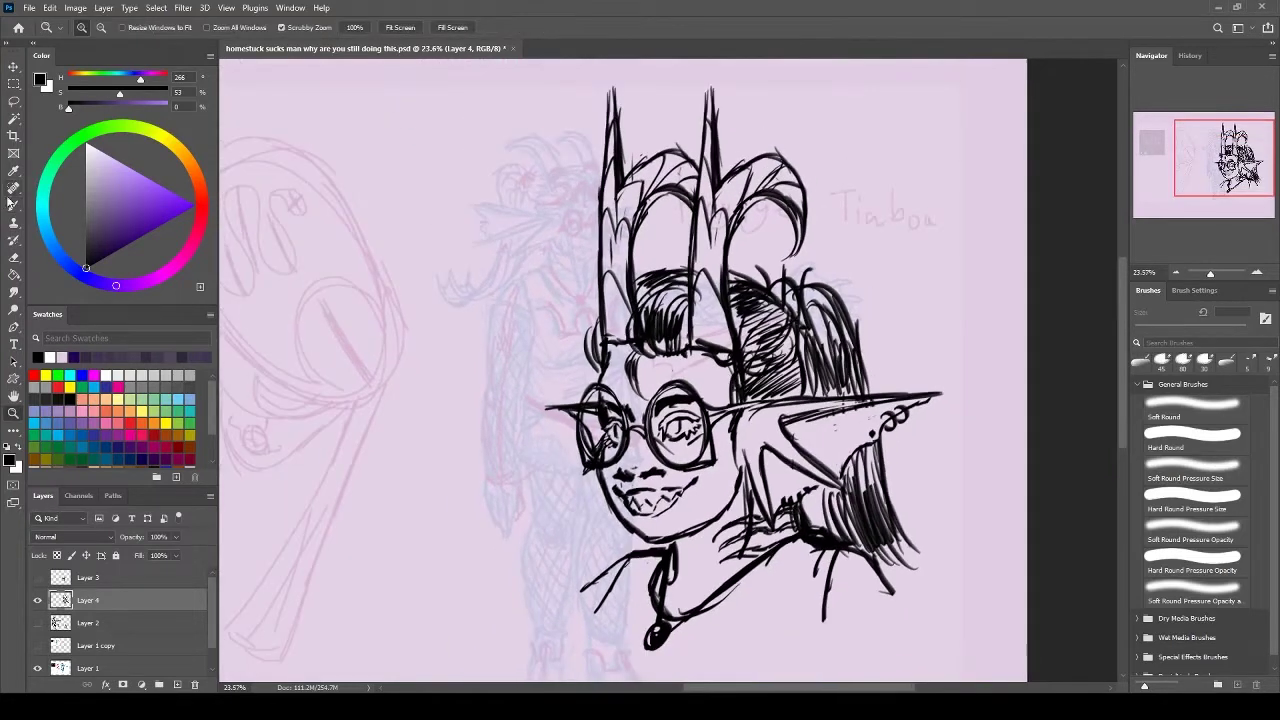
Draft a circlet with curled crescents and a central eye emblem across the large head's forehead on a new layer
scroll(360, 380, "up", 2)
key("ctrl+shift+alt+n")
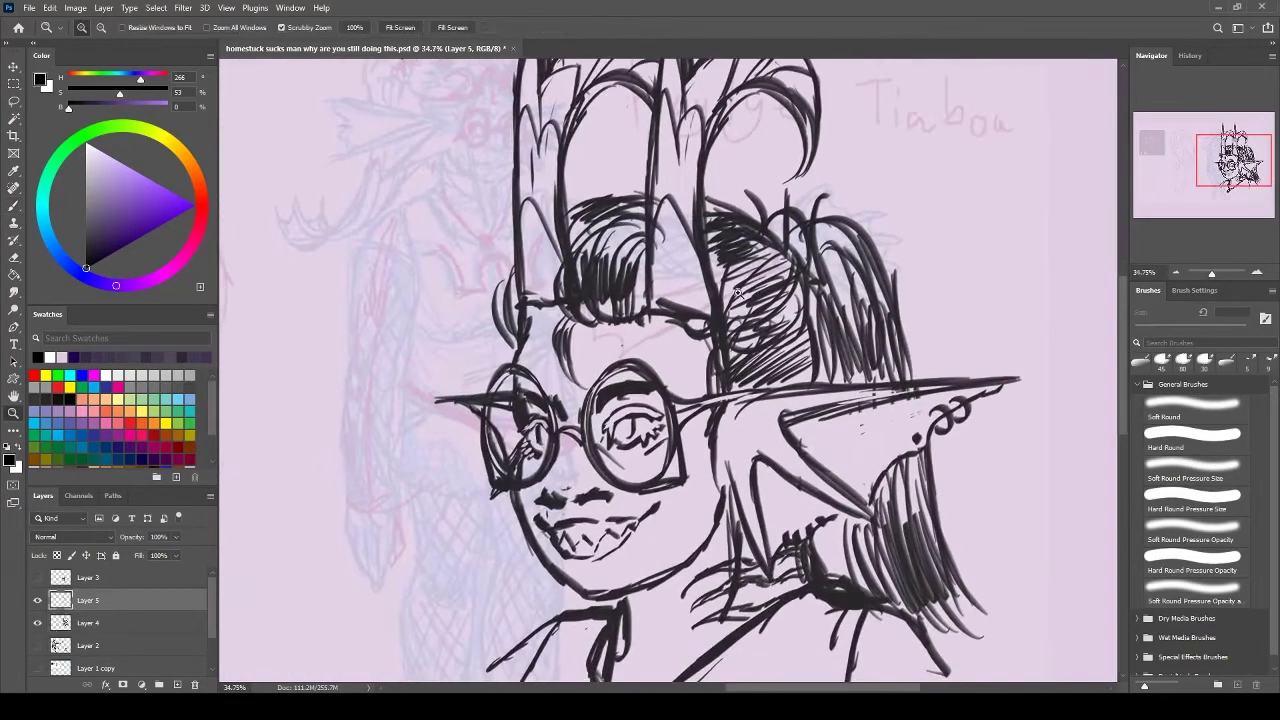
mouse_move(808, 326)
left_mouse_down()
mouse_move(676, 342)
mouse_move(692, 372)
left_mouse_up()
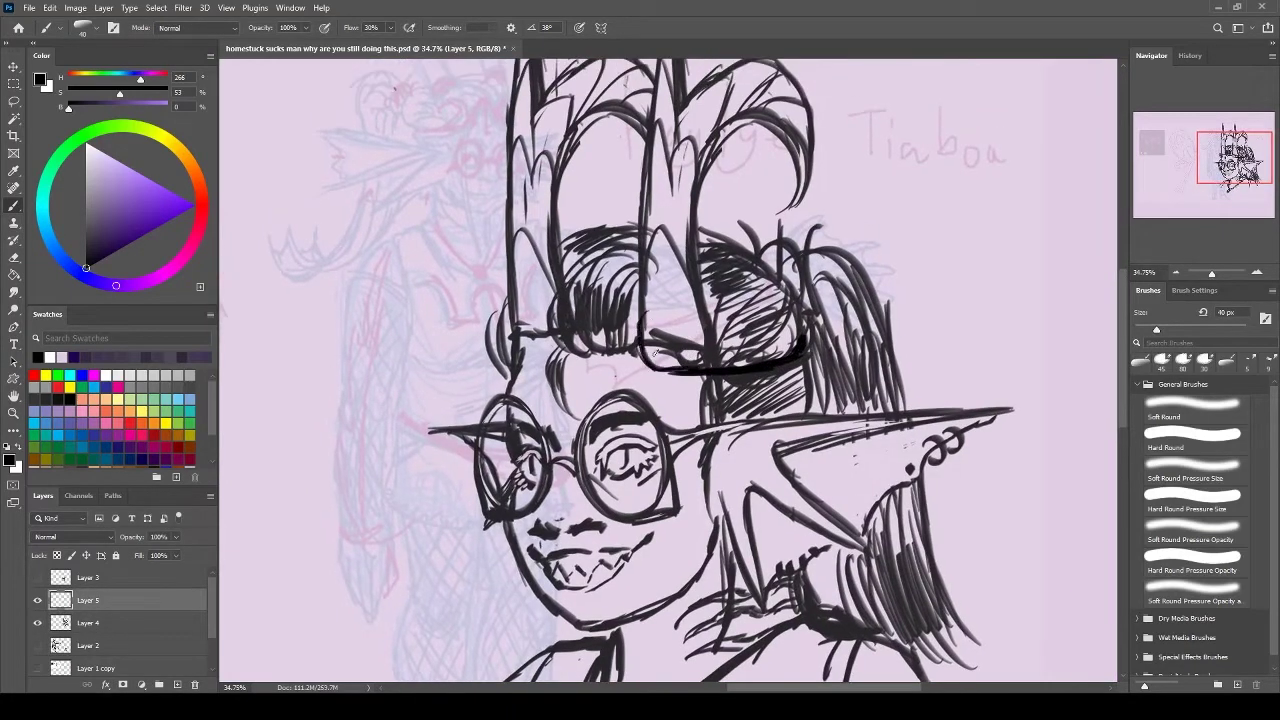
left_click_drag(695, 296, 690, 372)
mouse_move(548, 340)
left_mouse_down()
mouse_move(502, 368)
mouse_move(545, 290)
left_mouse_up()
left_click_drag(545, 330, 688, 402)
mouse_move(645, 358)
left_mouse_down()
mouse_move(632, 402)
mouse_move(550, 333)
left_mouse_up()
Adjust the eye emblem between the draft circlet's crescents and clean up the lines around it
key("l")
left_click_drag(518, 290, 578, 365)
key("Delete")
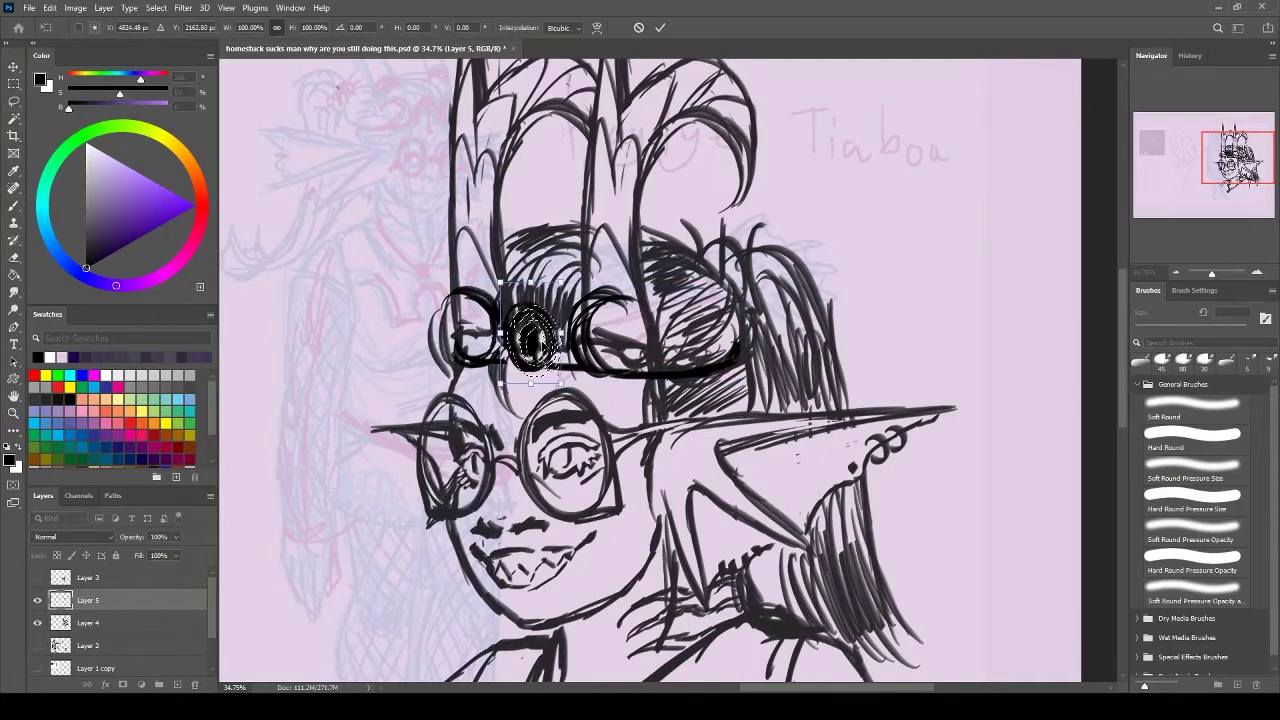
key("ctrl+d")
key("e")
left_click(13, 207)
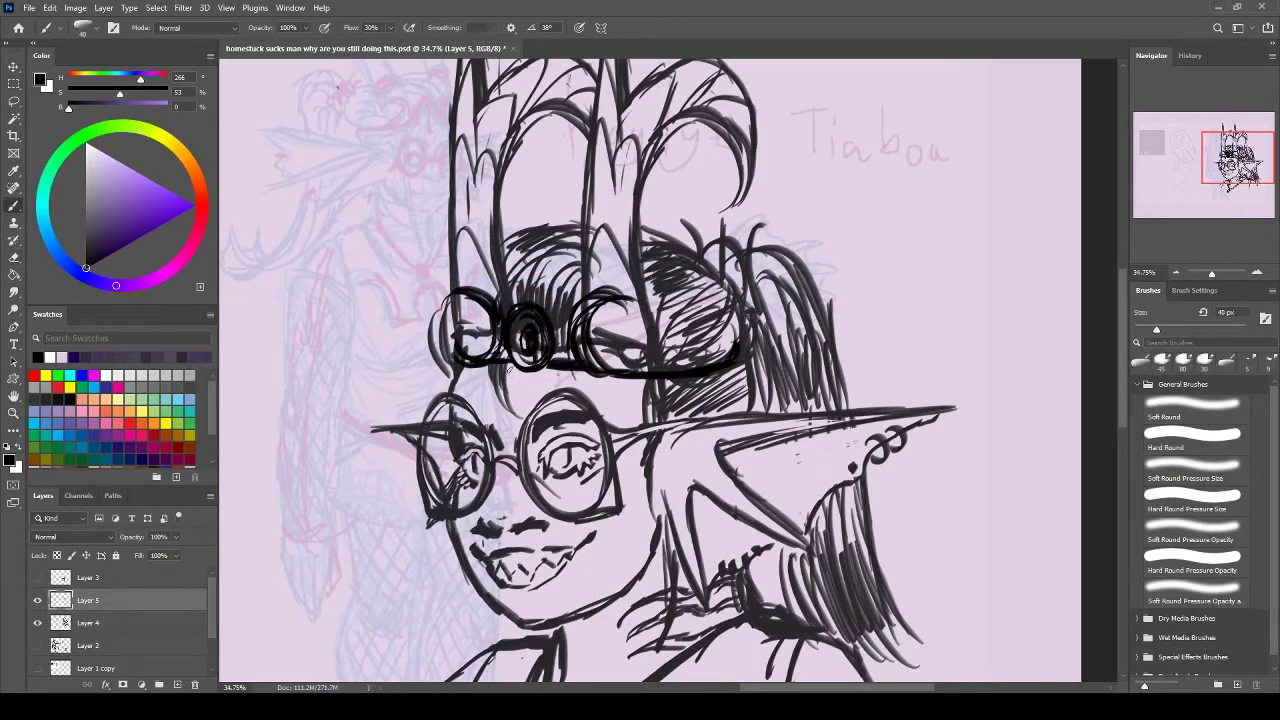
key("e")
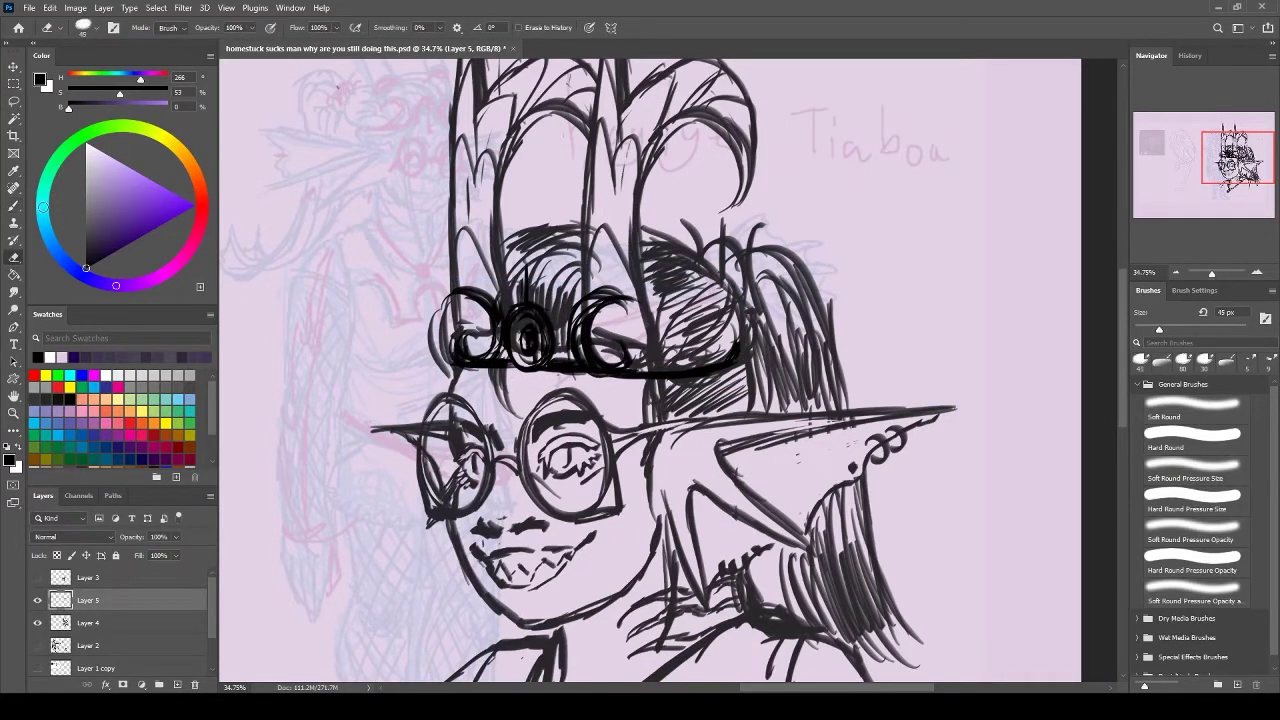
left_click_drag(600, 400, 592, 420)
left_click(110, 622)
key("alt+]")
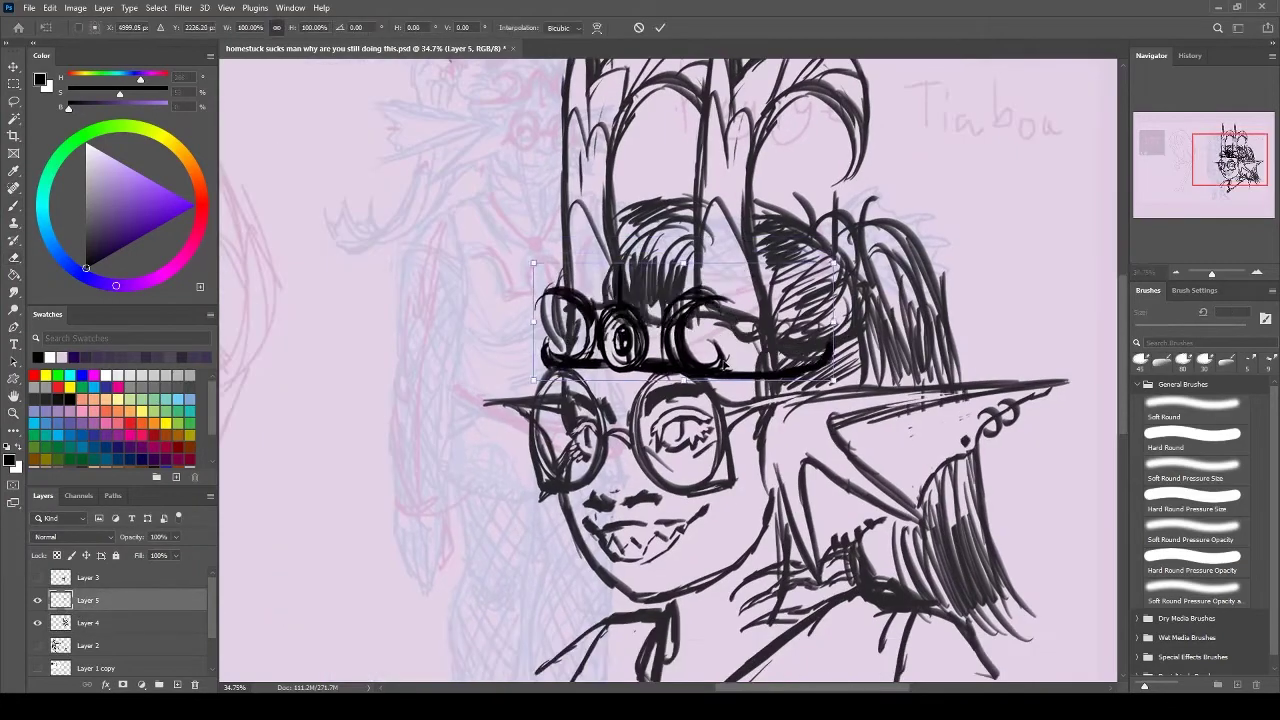
Move the circlet draft off the forehead into the empty area beside the large head
key("ctrl+t")
mouse_move(578, 321)
left_mouse_down()
mouse_move(498, 145)
mouse_move(708, 205)
left_mouse_up()
key("Return")
key("b")
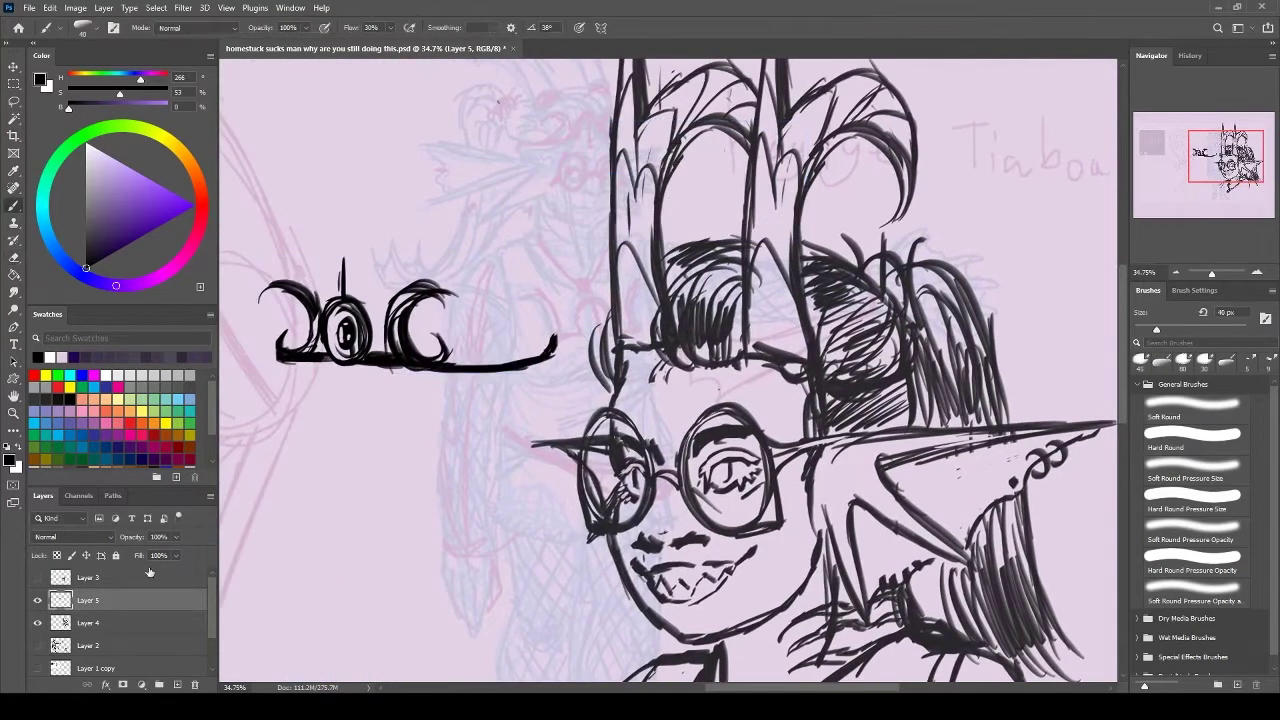
Redraw the circlet as a thin curved band following the forehead, with a crescent on each side
mouse_move(769, 312)
left_mouse_down()
mouse_move(629, 272)
mouse_move(630, 340)
left_mouse_up()
left_click_drag(500, 262, 470, 350)
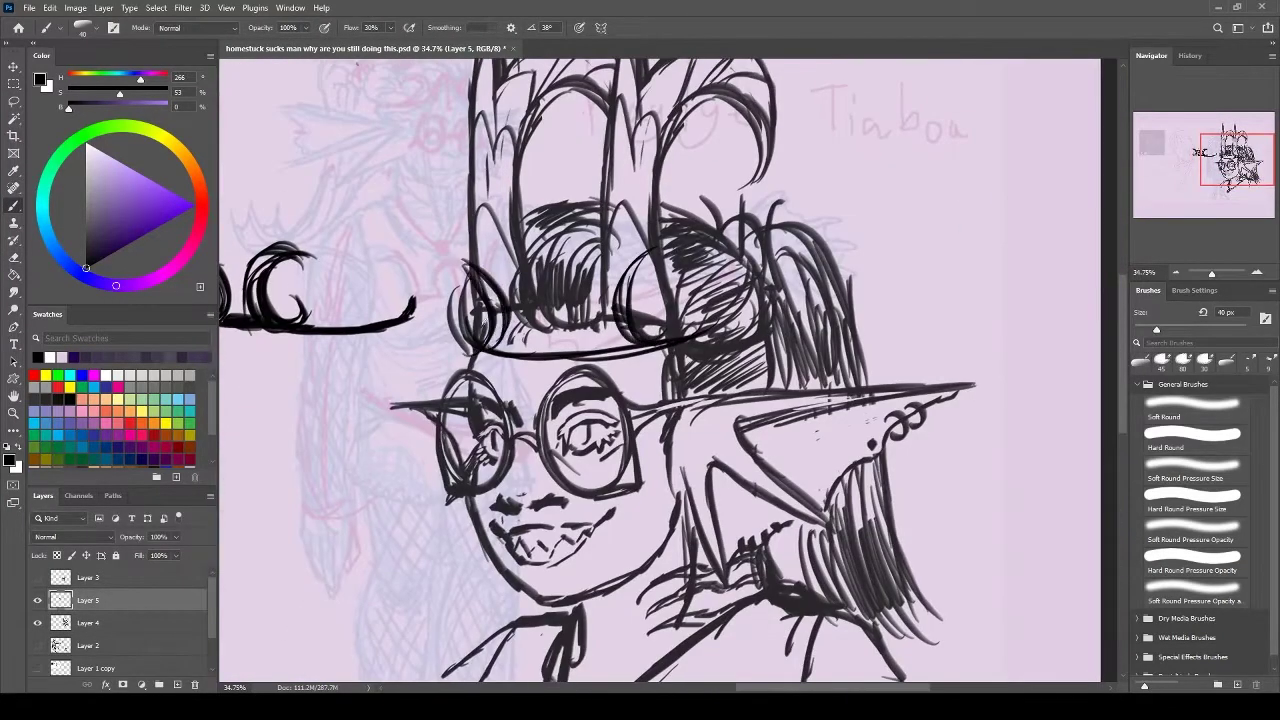
left_click_drag(450, 262, 512, 350)
left_click_drag(515, 278, 560, 350)
left_click_drag(612, 272, 640, 345)
Extend the circlet's band around the hair and add a small ringed gem with upright spikes at its centre
key("e")
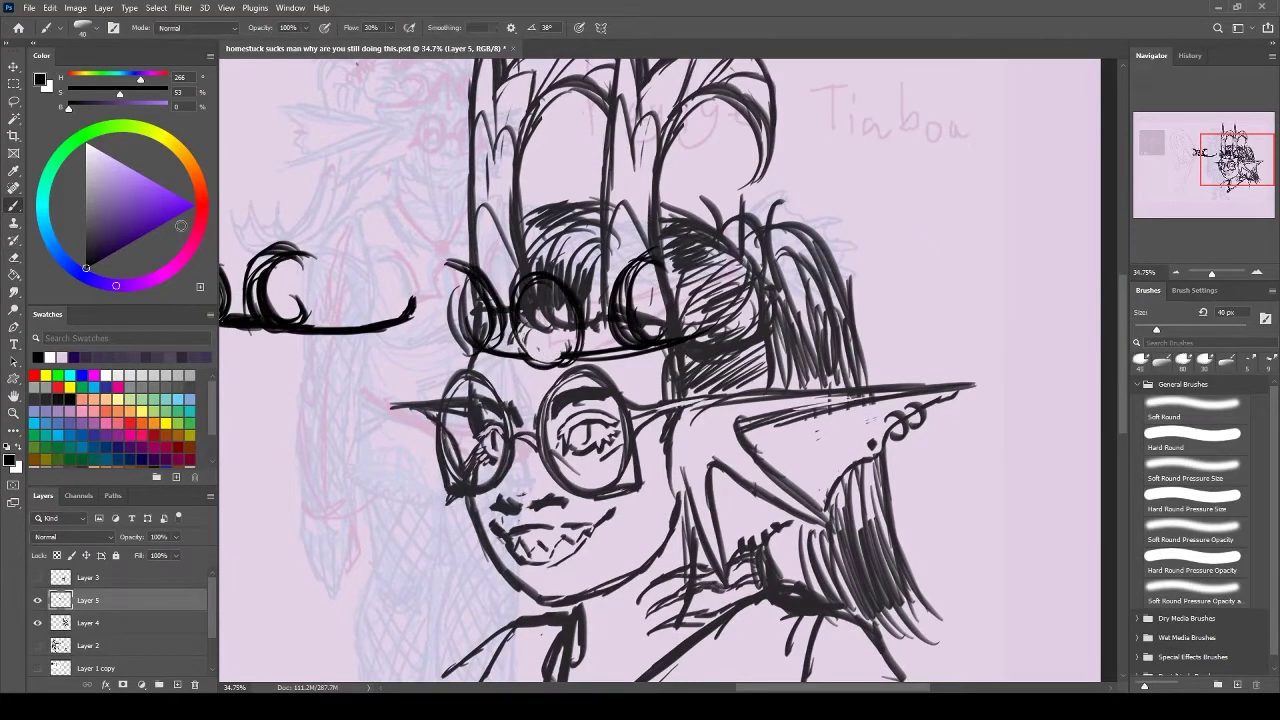
left_click_drag(640, 260, 628, 338)
mouse_move(515, 275)
left_mouse_down()
mouse_move(580, 345)
mouse_move(754, 326)
left_mouse_up()
key("b")
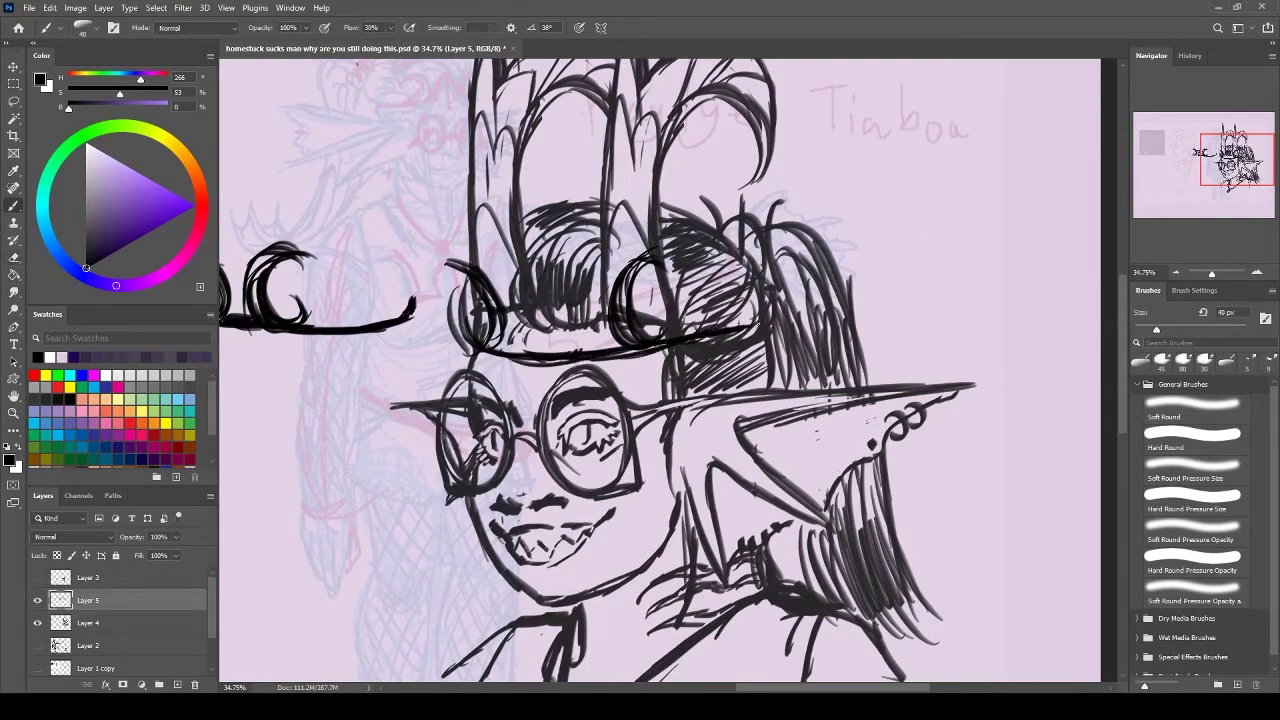
left_click_drag(545, 338, 535, 347)
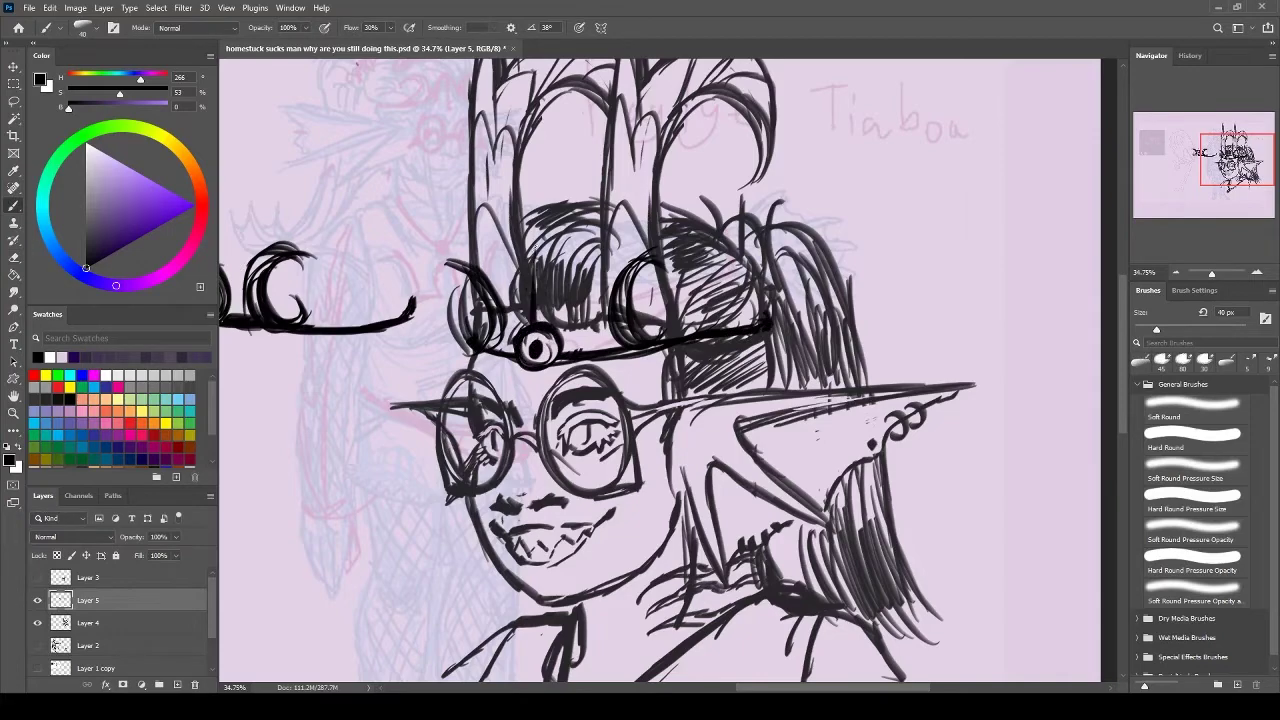
left_click_drag(576, 296, 580, 350)
left_click_drag(600, 400, 655, 375)
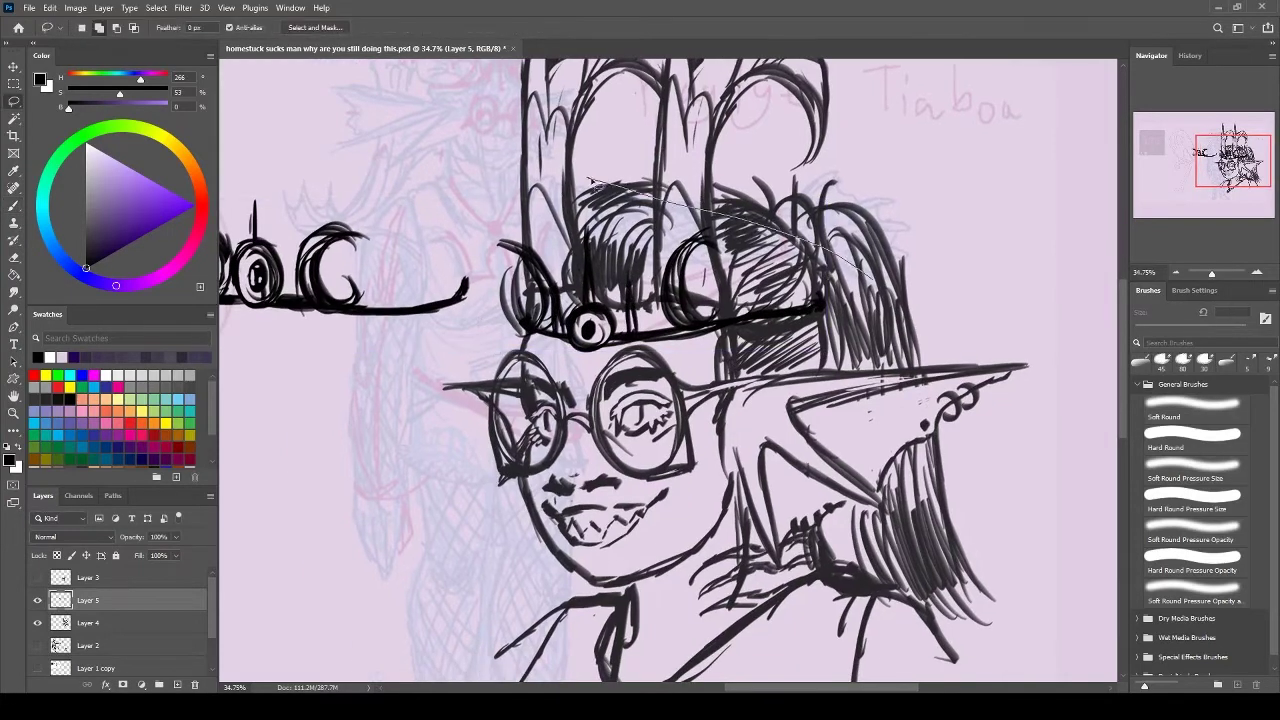
Rework the far crescent at the temple and erase the hair and horn lines overlapping the circlet
left_click_drag(690, 215, 760, 275)
left_click_drag(505, 230, 520, 330)
mouse_move(600, 320)
left_mouse_down()
mouse_move(467, 347)
mouse_move(687, 344)
mouse_move(519, 329)
left_mouse_up()
key("e")
mouse_move(470, 255)
left_mouse_down()
mouse_move(445, 312)
mouse_move(470, 330)
left_mouse_up()
key("b")
left_click_drag(460, 278, 472, 340)
mouse_move(420, 260)
left_mouse_down()
mouse_move(458, 315)
mouse_move(480, 292)
mouse_move(470, 340)
left_mouse_up()
key("e")
key("alt+bracketleft")
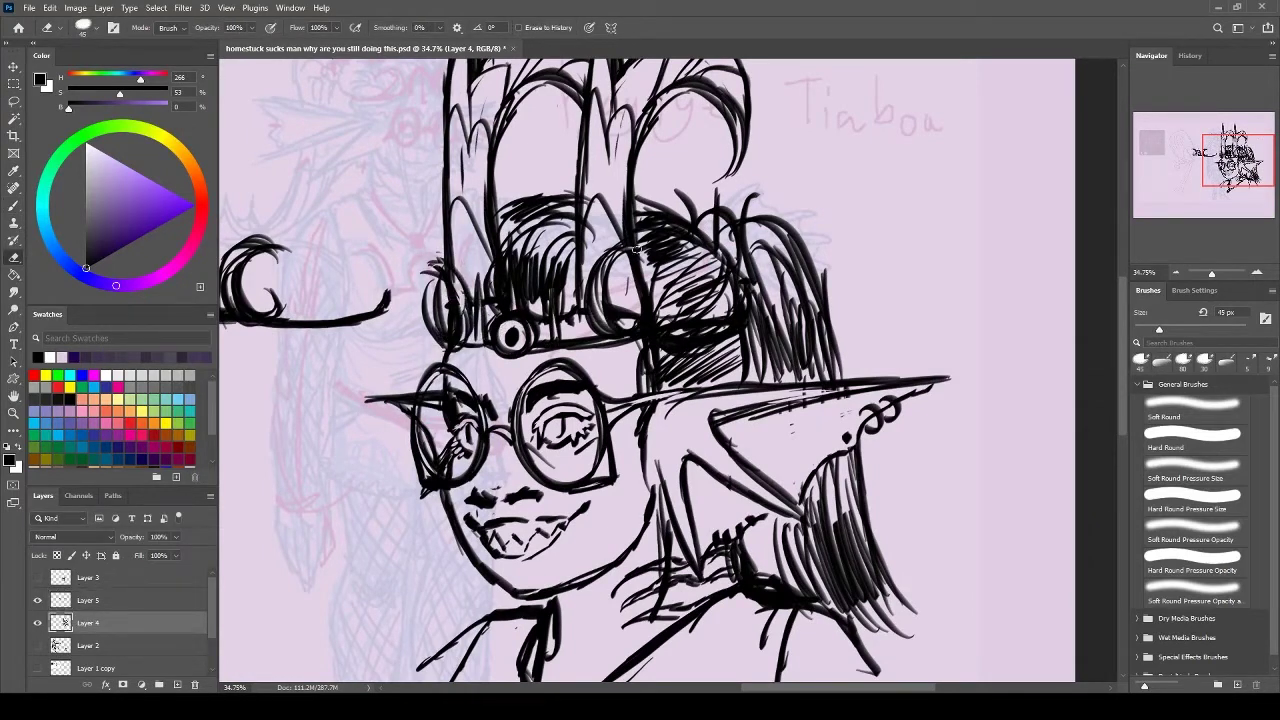
Move the leftover circlet draft farther away from the large head
key("alt+bracketright")
key("ctrl+t")
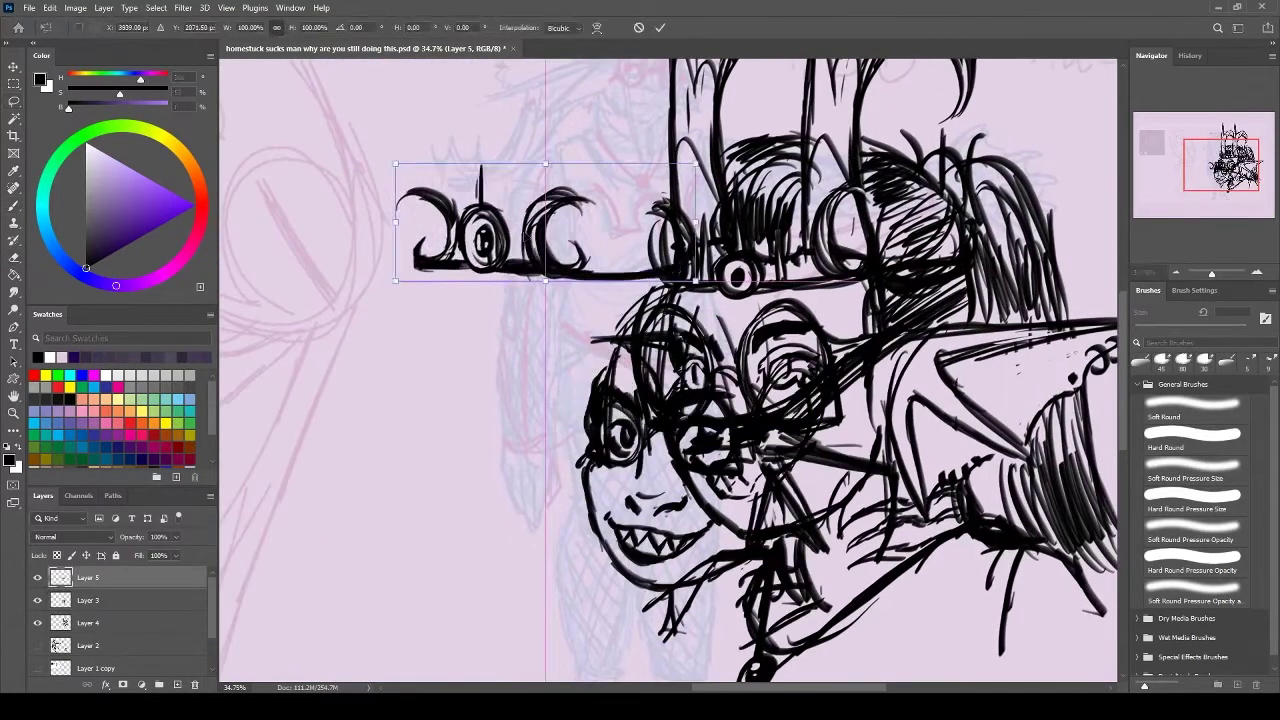
left_click_drag(545, 222, 415, 330)
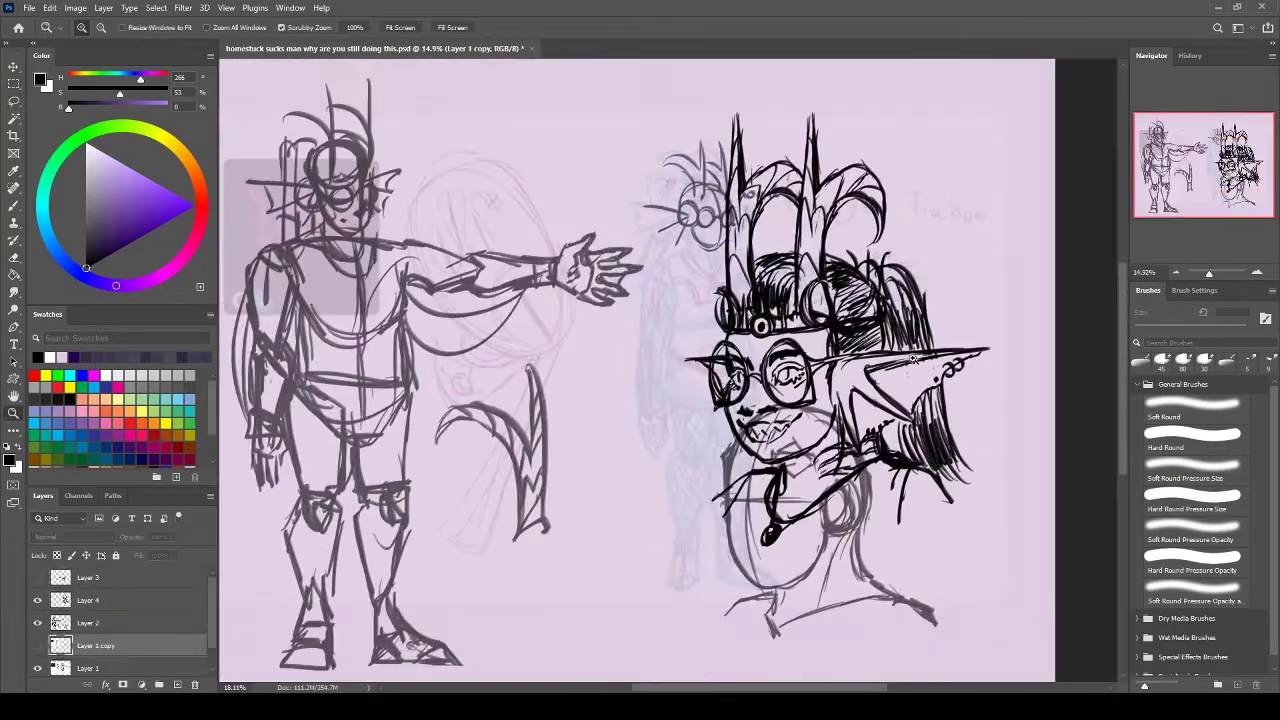
Show the full-figure sketch on Layer 2 faintly and make the blank Layer 5 above it active
left_click(38, 623)
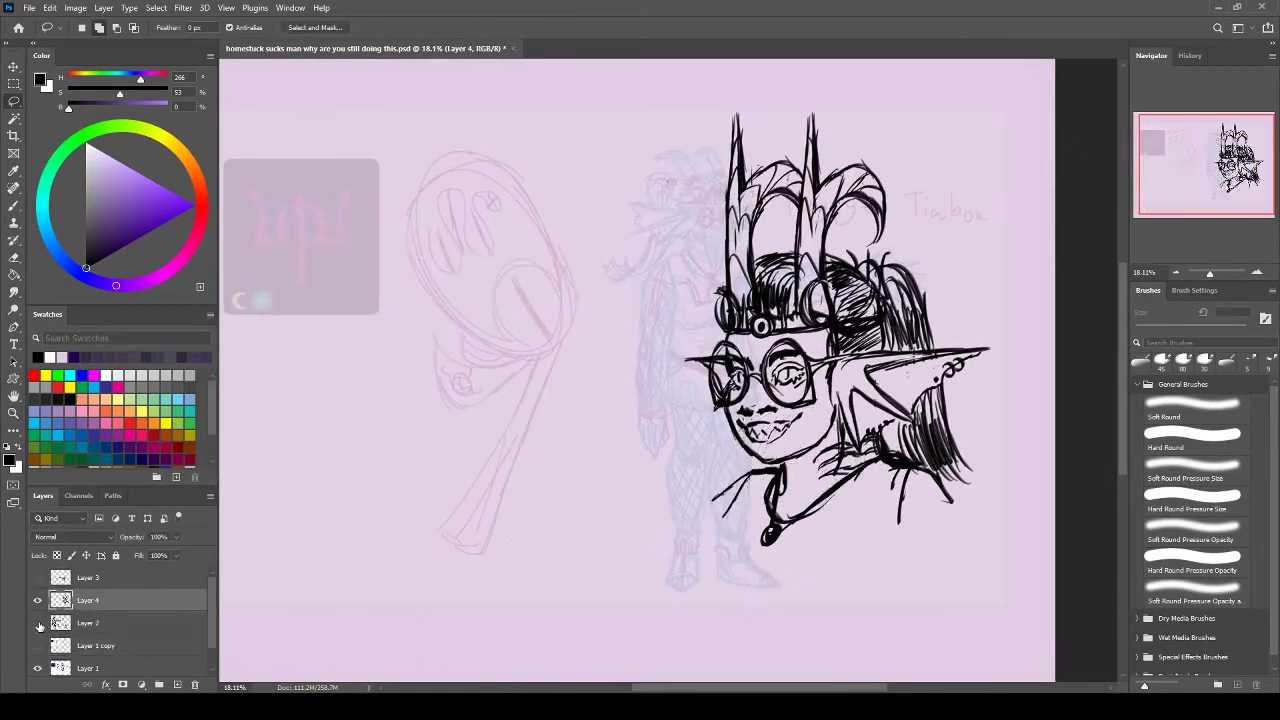
left_click(38, 623)
key("alt+bracketleft")
key("ctrl+plus")
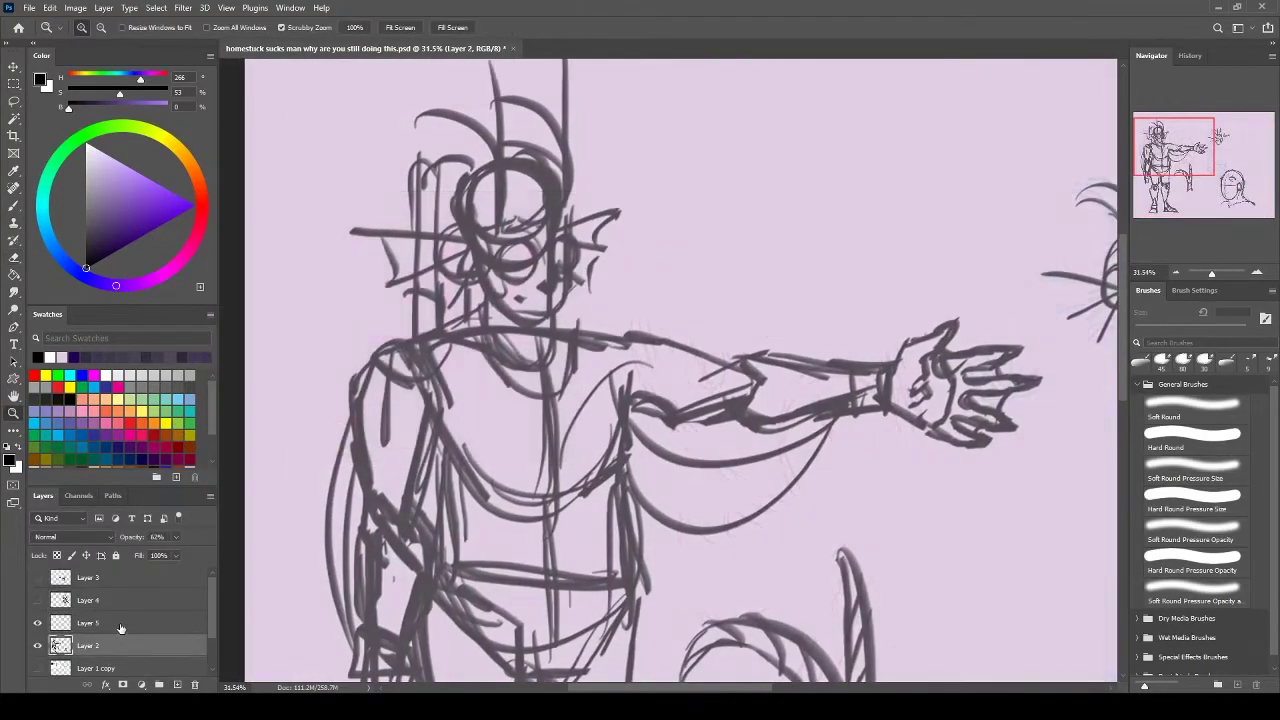
key("b")
left_click(120, 623)
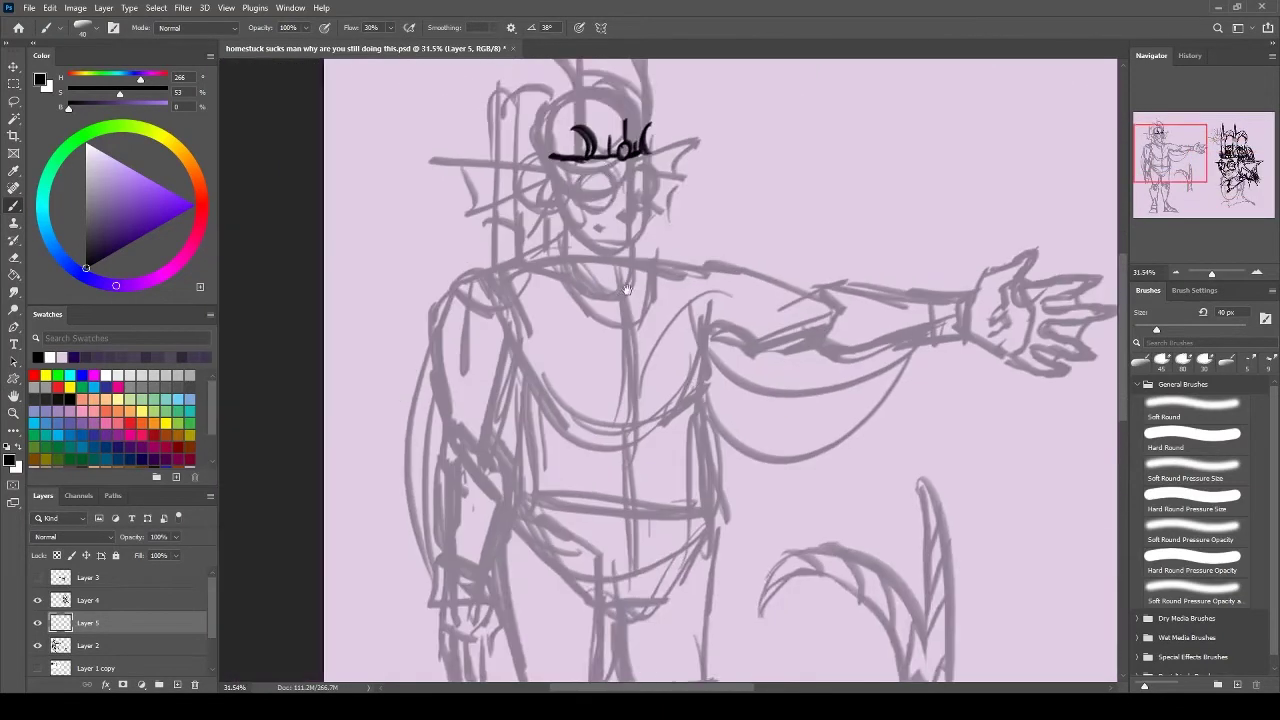
Ink the round glasses, eyes and nose beneath the circlet on the full figure's head
left_click_drag(592, 165, 590, 167)
left_click_drag(645, 163, 643, 165)
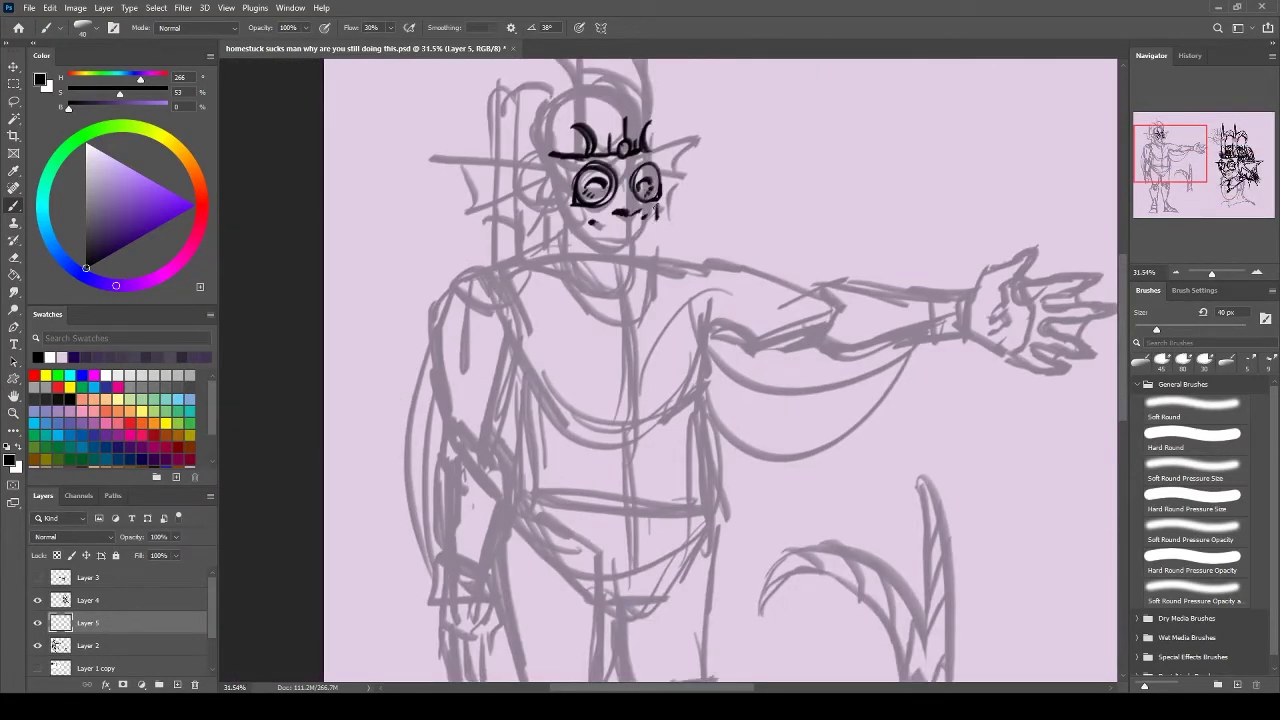
scroll(547, 176, "up", 2)
Ink the full figure's two tall pointed horns with their curved side hooks and the first hair curls
left_click_drag(578, 216, 568, 84)
left_click_drag(574, 100, 505, 205)
key("ctrl+z")
scroll(505, 205, "right", 2)
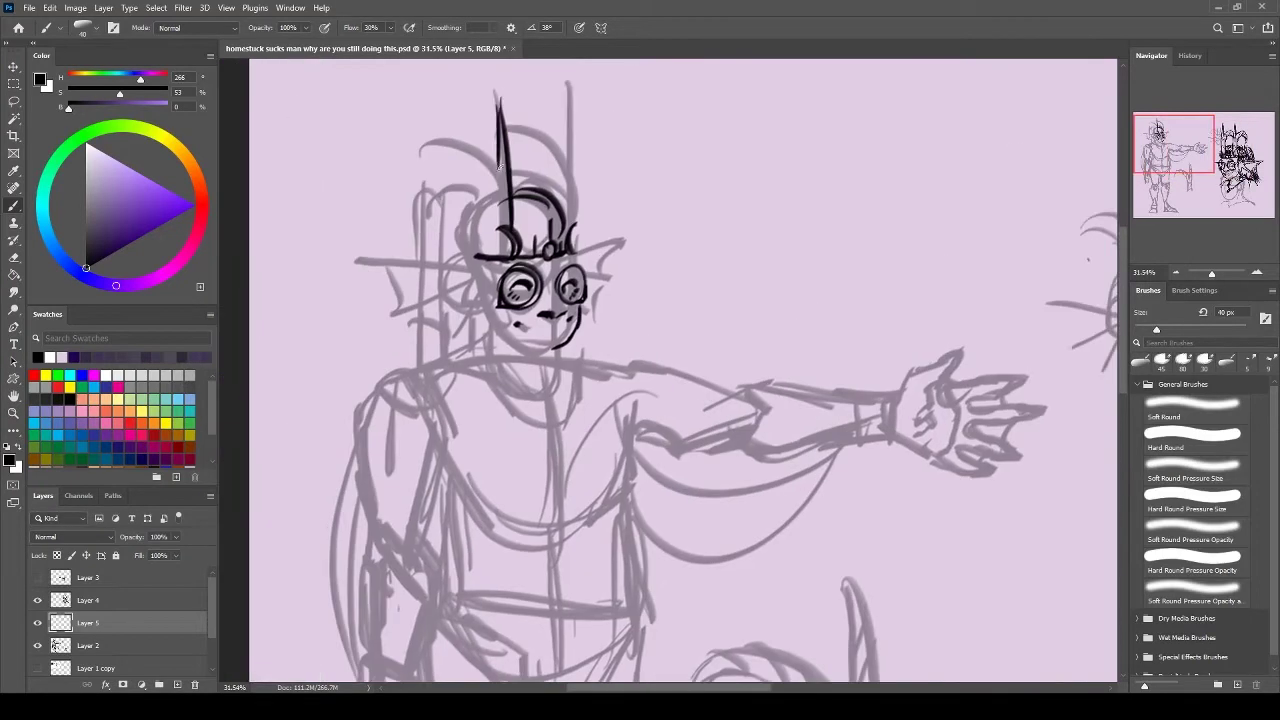
left_click_drag(498, 158, 436, 228)
left_click_drag(494, 178, 482, 254)
left_click_drag(572, 232, 566, 96)
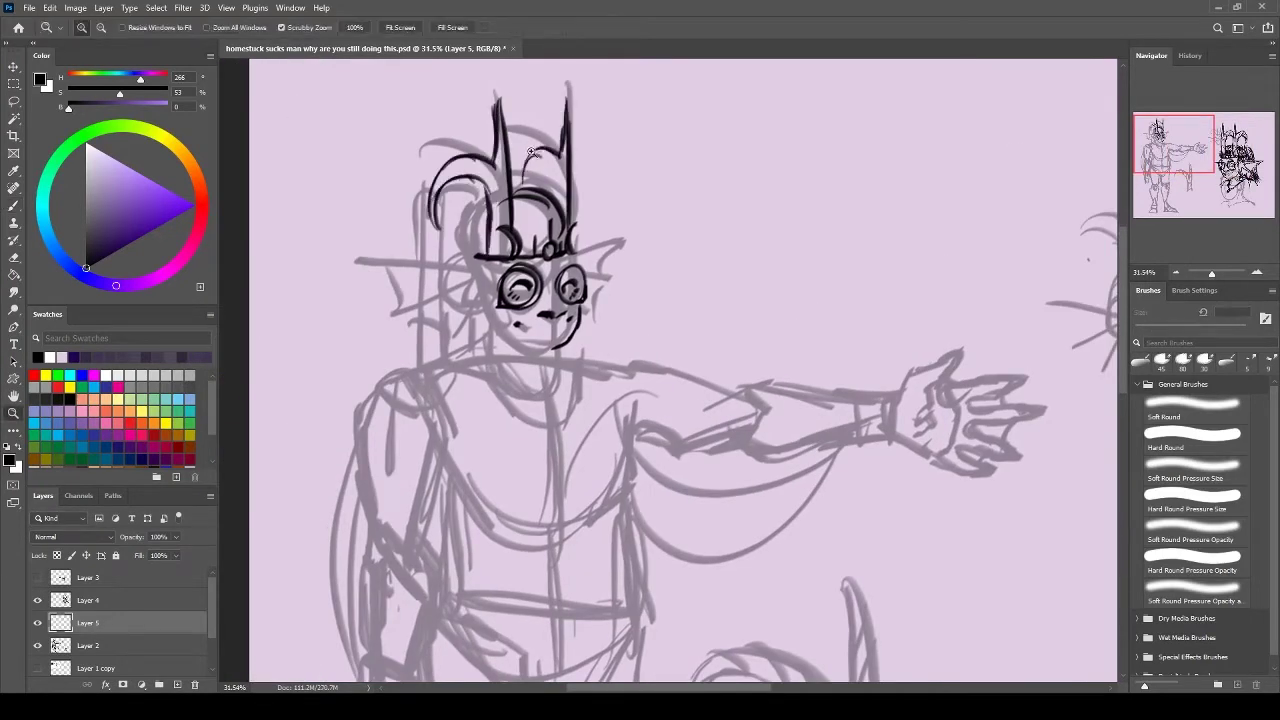
mouse_move(564, 148)
left_mouse_down()
mouse_move(528, 183)
mouse_move(545, 190)
mouse_move(552, 238)
left_mouse_up()
left_click_drag(544, 210, 522, 240)
Ink the spiked ear fins on both sides of the full figure's head, the jawline and the back hair
mouse_move(486, 210)
left_mouse_down()
mouse_move(462, 250)
mouse_move(396, 262)
left_mouse_up()
key("ctrl+z")
mouse_move(476, 266)
left_mouse_down()
mouse_move(362, 264)
mouse_move(406, 304)
left_mouse_up()
left_click_drag(478, 290, 462, 340)
left_click_drag(488, 330, 550, 350)
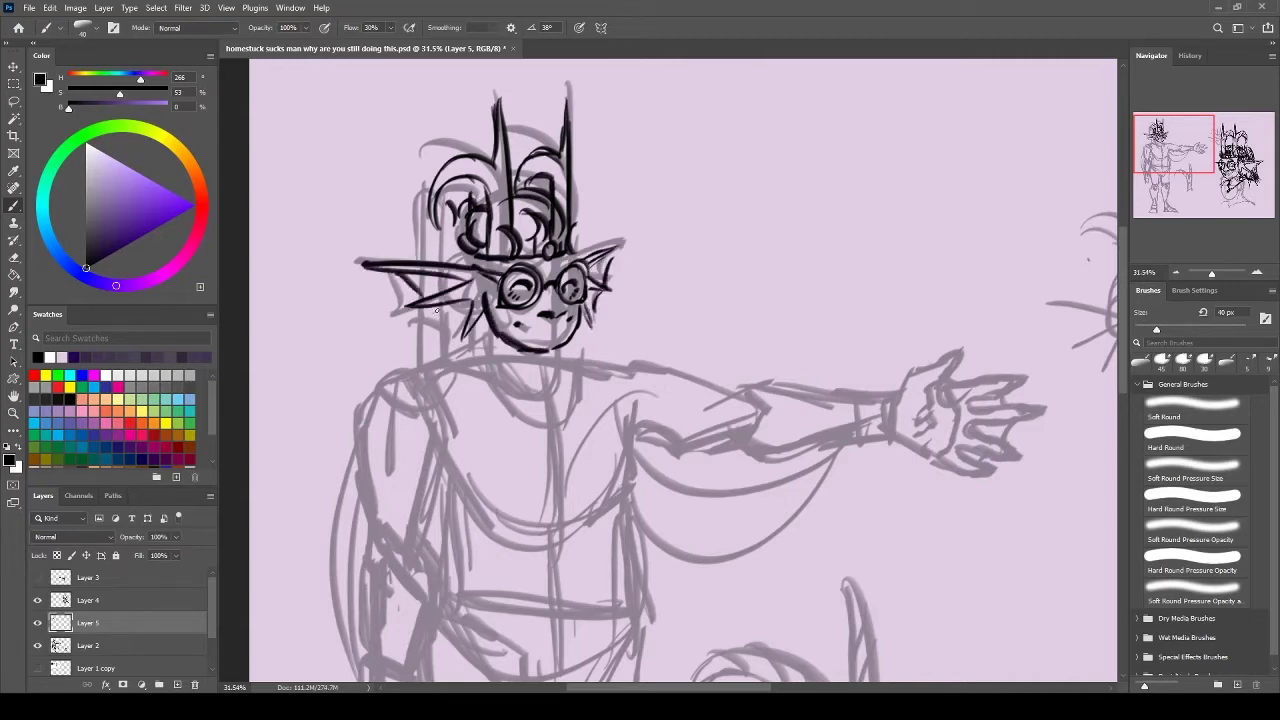
left_click_drag(436, 311, 392, 280)
left_click_drag(455, 235, 478, 265)
left_click_drag(426, 192, 430, 260)
Ink the full figure's neck, pointed collar and shoulder lines, continuing down the outer edge of the lowered arm
mouse_move(428, 315)
left_mouse_down()
mouse_move(432, 358)
mouse_move(556, 372)
left_mouse_up()
left_click_drag(474, 360, 370, 495)
left_click_drag(556, 364, 606, 366)
left_click_drag(490, 346, 524, 358)
left_click_drag(492, 352, 550, 412)
left_click_drag(556, 360, 556, 422)
Ink the armhole seams and both sides of the full figure's torso down to the waist
mouse_move(1000, 450)
left_mouse_down()
mouse_move(350, 300)
mouse_move(1050, 385)
left_mouse_up()
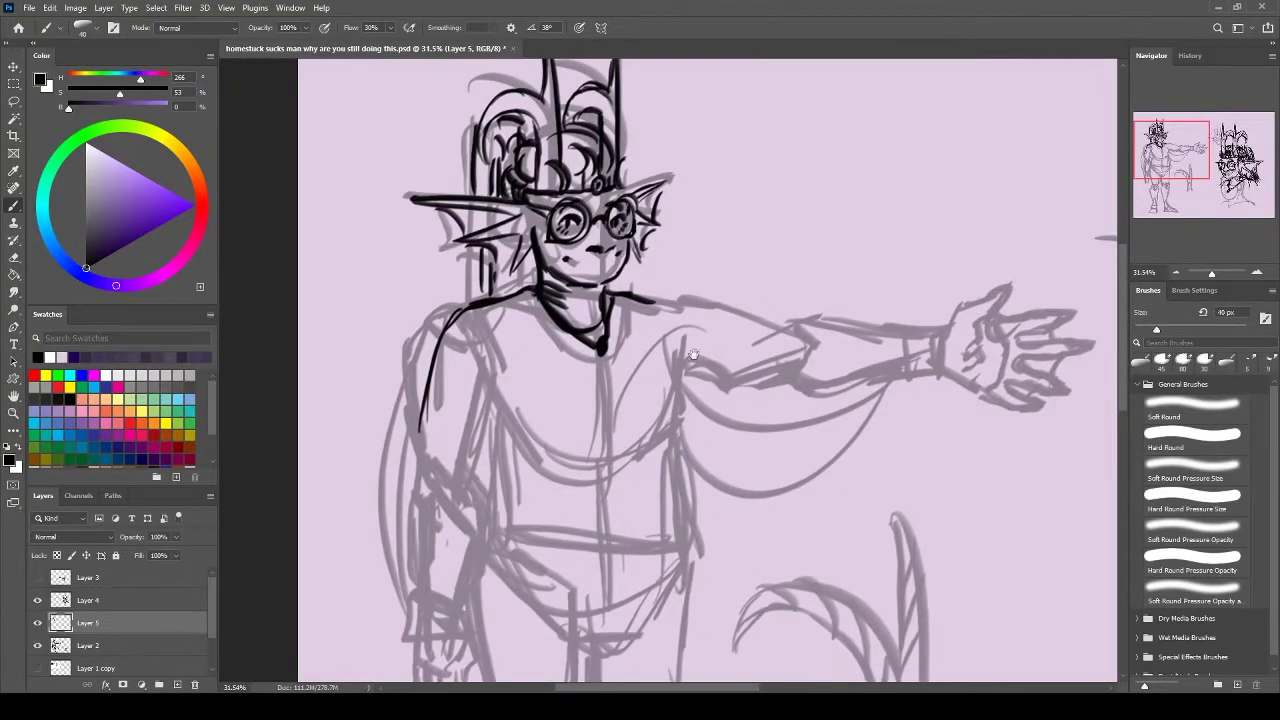
left_click_drag(693, 355, 306, 134)
left_click_drag(643, 283, 1014, 368)
left_click_drag(662, 218, 680, 326)
left_click_drag(496, 298, 484, 426)
mouse_move(672, 338)
left_mouse_down()
mouse_move(680, 432)
mouse_move(596, 458)
left_mouse_up()
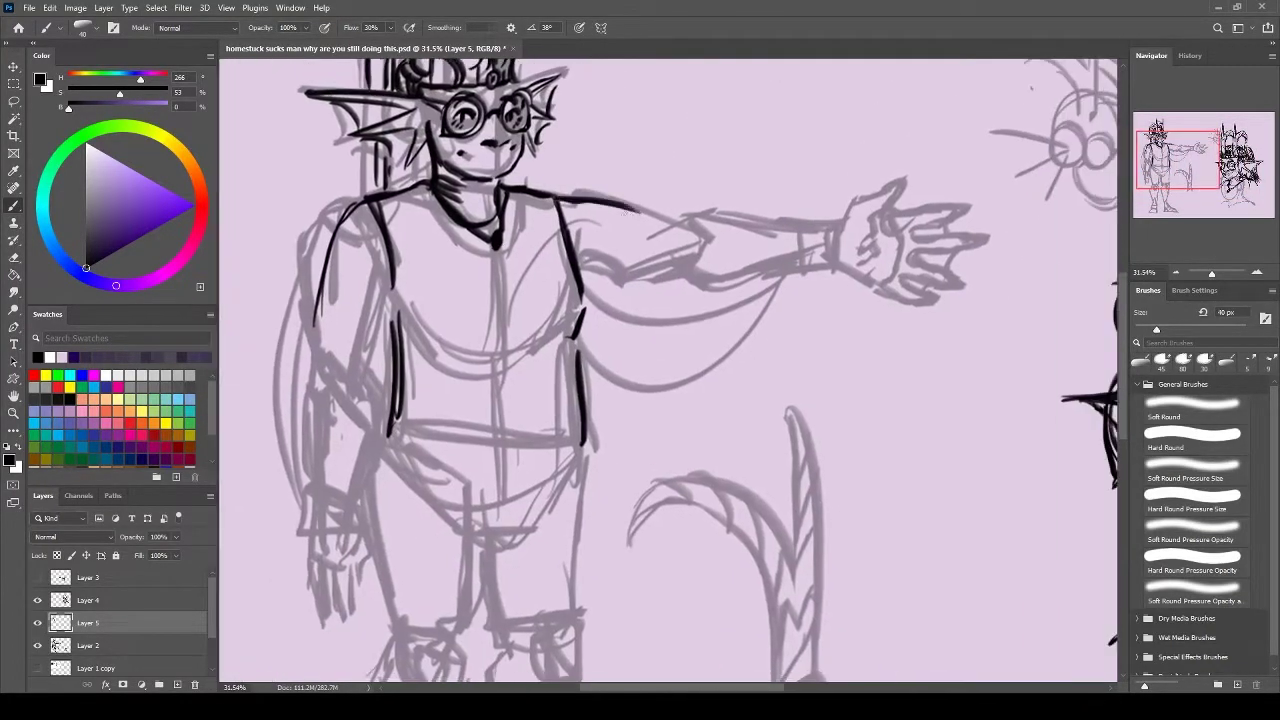
Ink the upper contour of the outstretched arm, then the thumb, splayed fingers and palm edge
left_click_drag(630, 211, 857, 222)
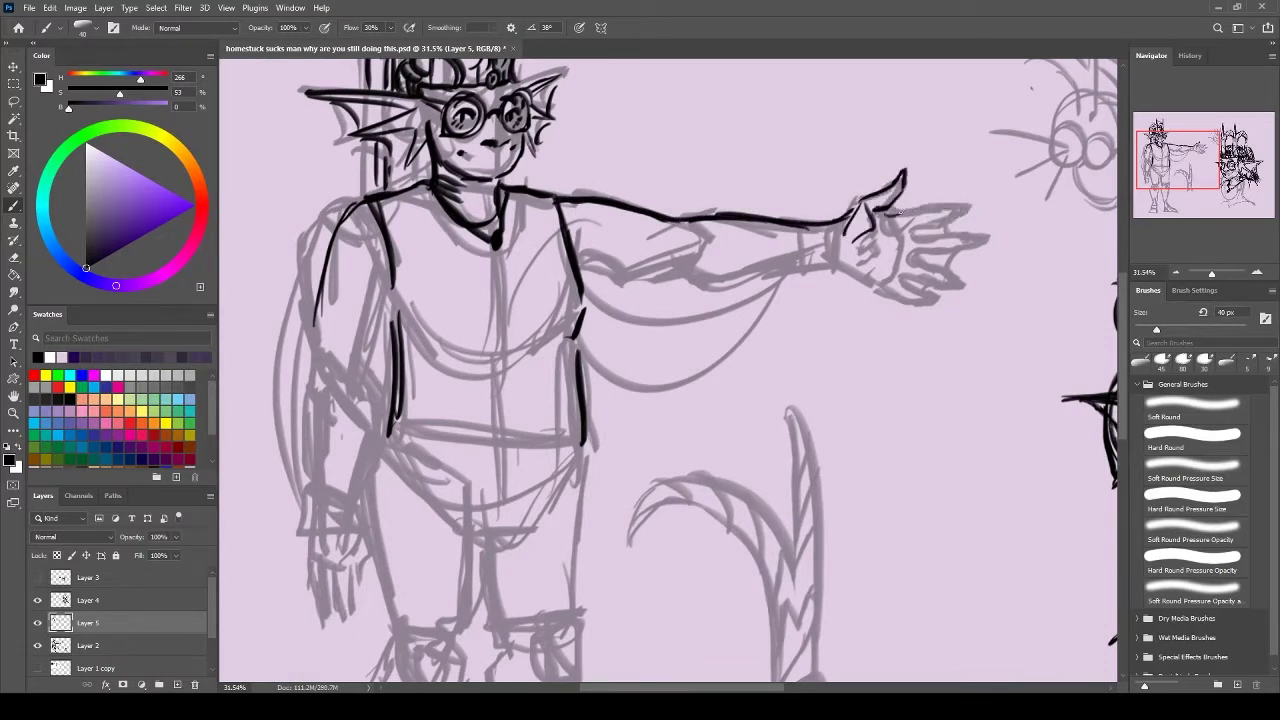
left_click_drag(900, 211, 976, 194)
left_click_drag(912, 236, 983, 233)
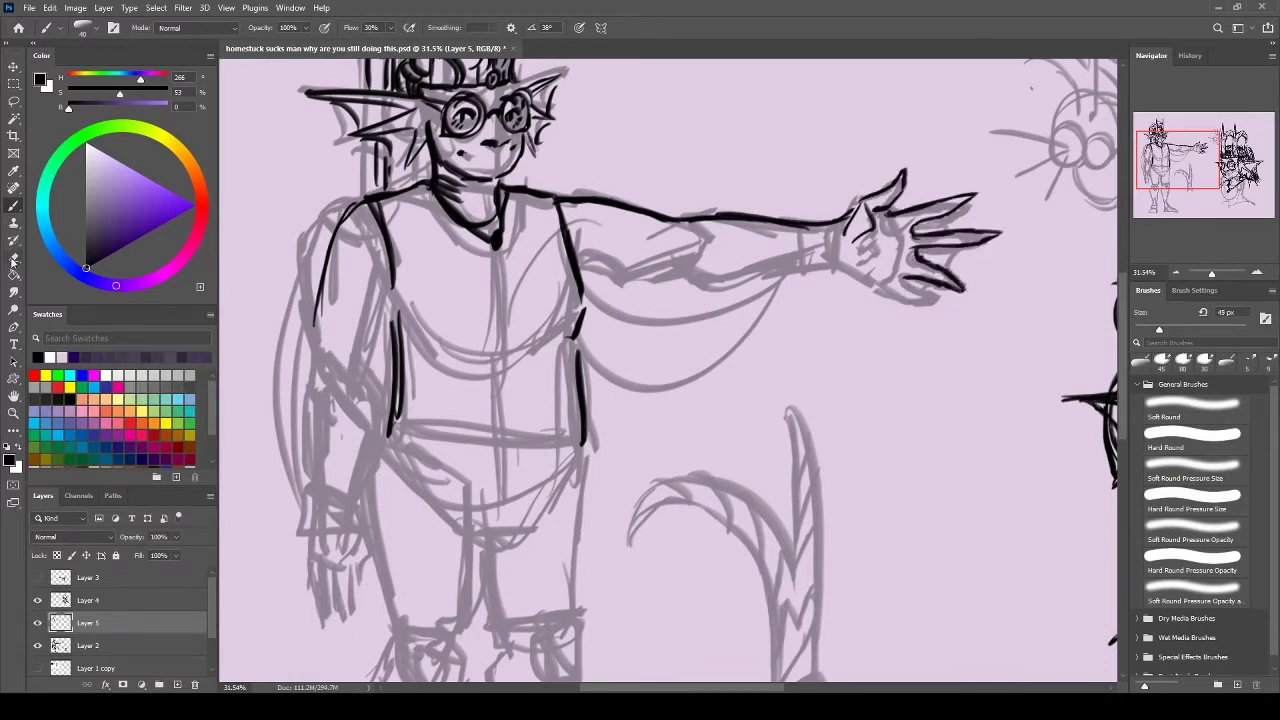
key("bracketleft")
left_click_drag(877, 251, 643, 211)
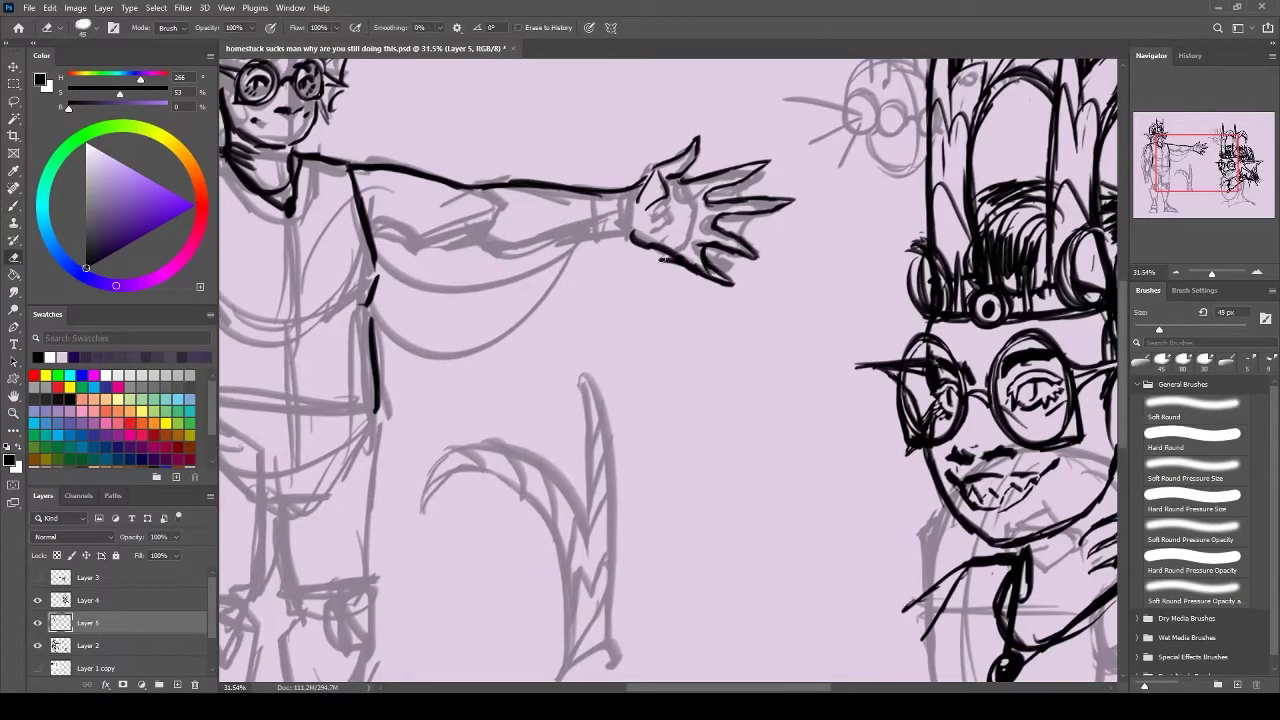
mouse_move(703, 248)
left_mouse_down()
mouse_move(787, 338)
mouse_move(730, 318)
left_mouse_up()
Select and transform part of the outstretched hand's fingers to refine their placement
key("l")
mouse_move(880, 233)
left_mouse_down()
mouse_move(815, 375)
mouse_move(860, 252)
left_mouse_up()
key("ctrl+t")
key("Return")
key("ctrl+d")
key("b")
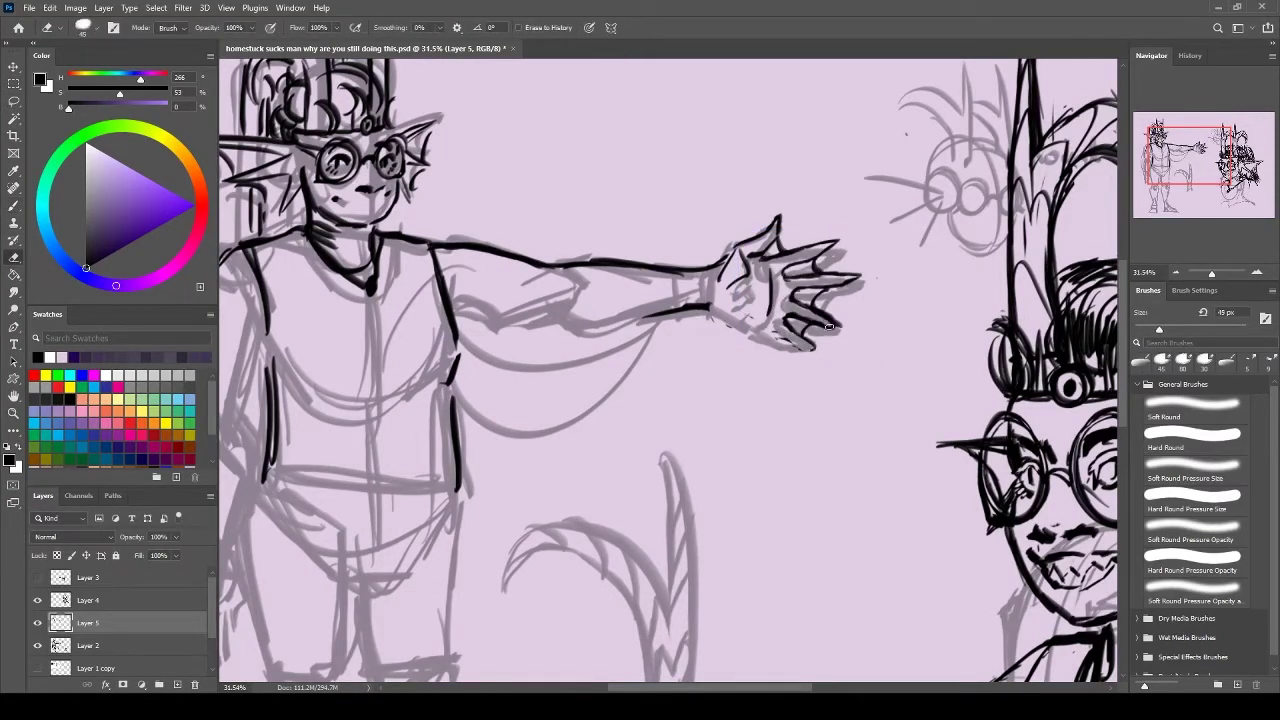
Scale down the whole inked hand and fit it against the wrist of the outstretched arm
key("l")
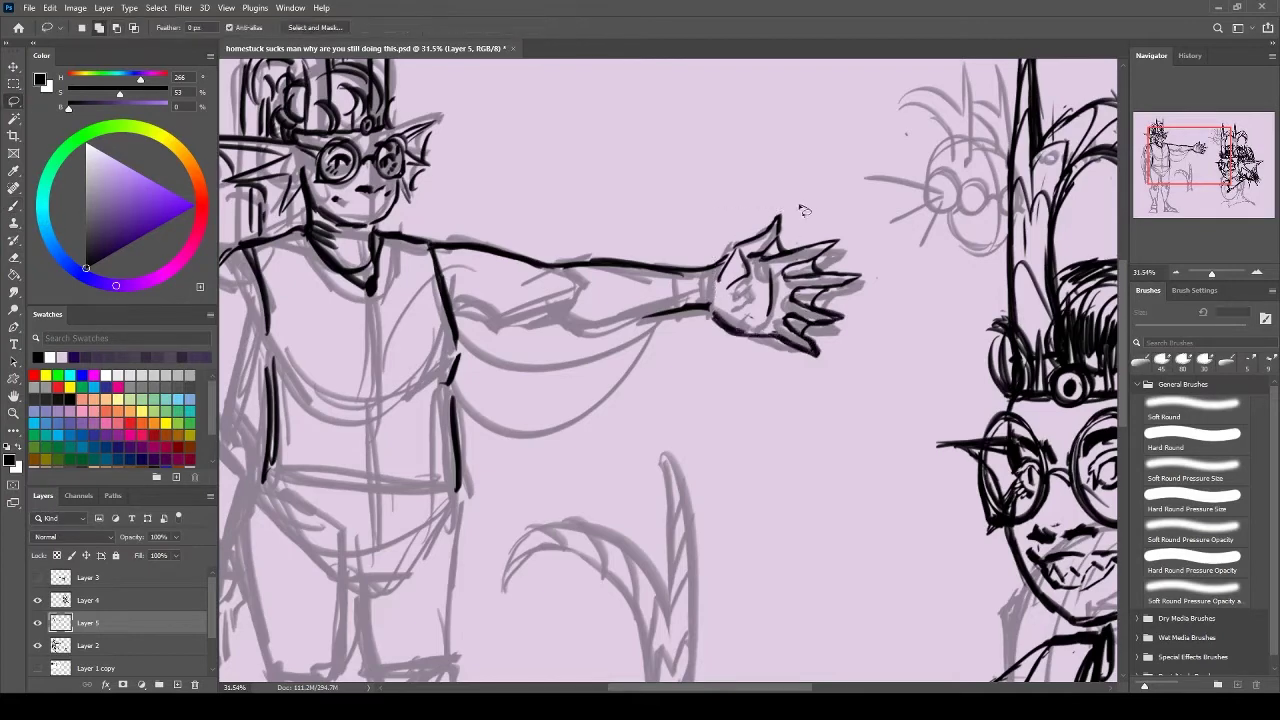
mouse_move(730, 245)
left_mouse_down()
mouse_move(771, 440)
mouse_move(590, 295)
left_mouse_up()
key("ctrl+t")
left_click_drag(837, 360, 820, 345)
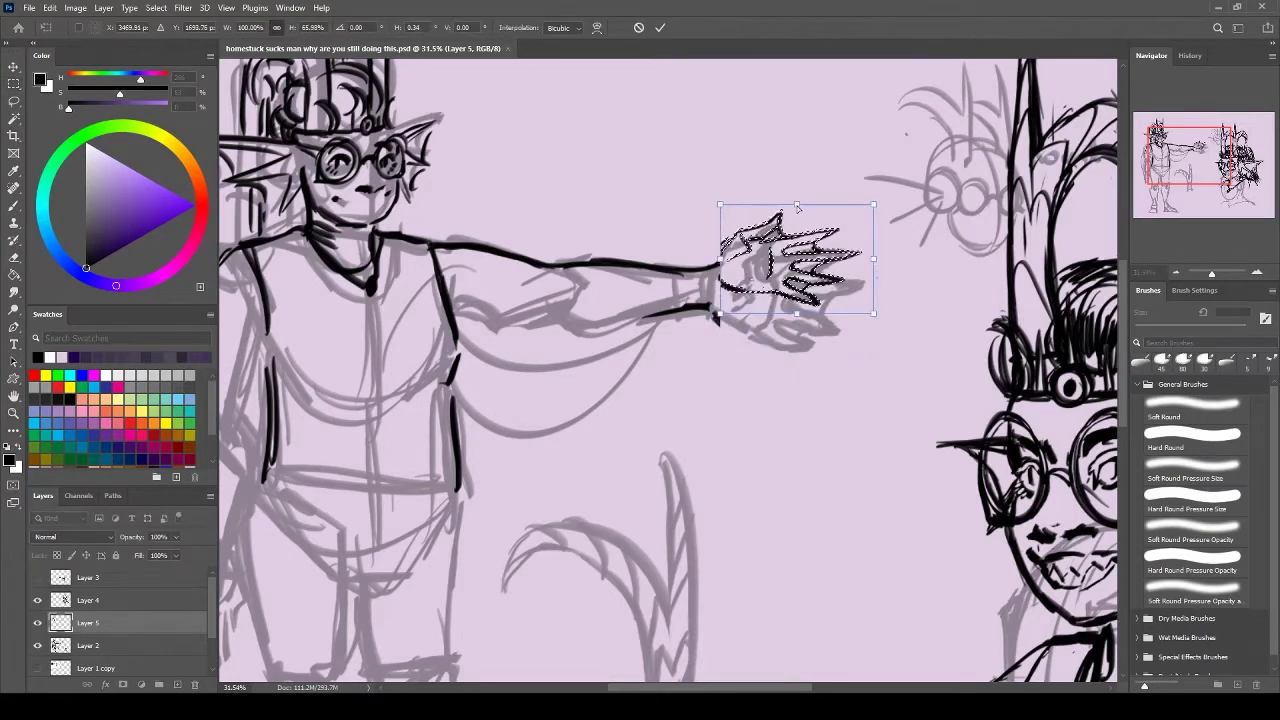
key("Return")
key("e")
key("ctrl+d")
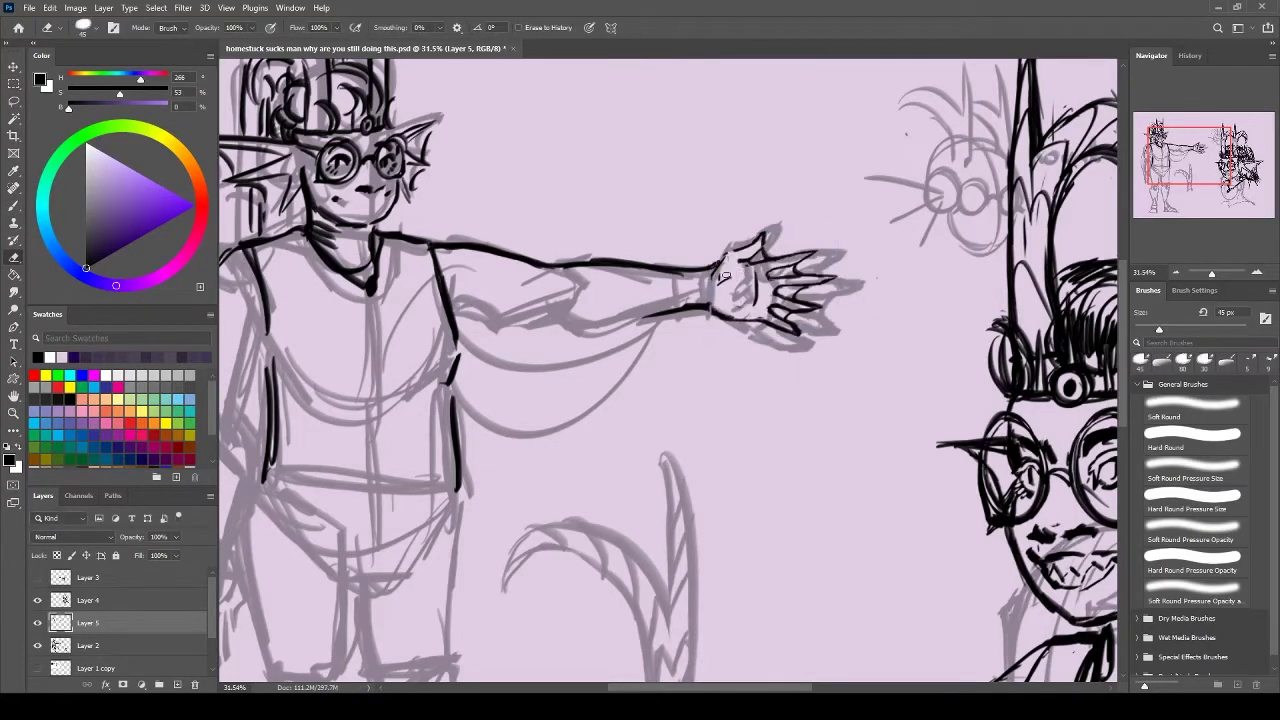
Ink the underside of the outstretched arm and a band around its wrist
key("b")
left_click_drag(455, 318, 650, 328)
scroll(598, 312, "left", 2)
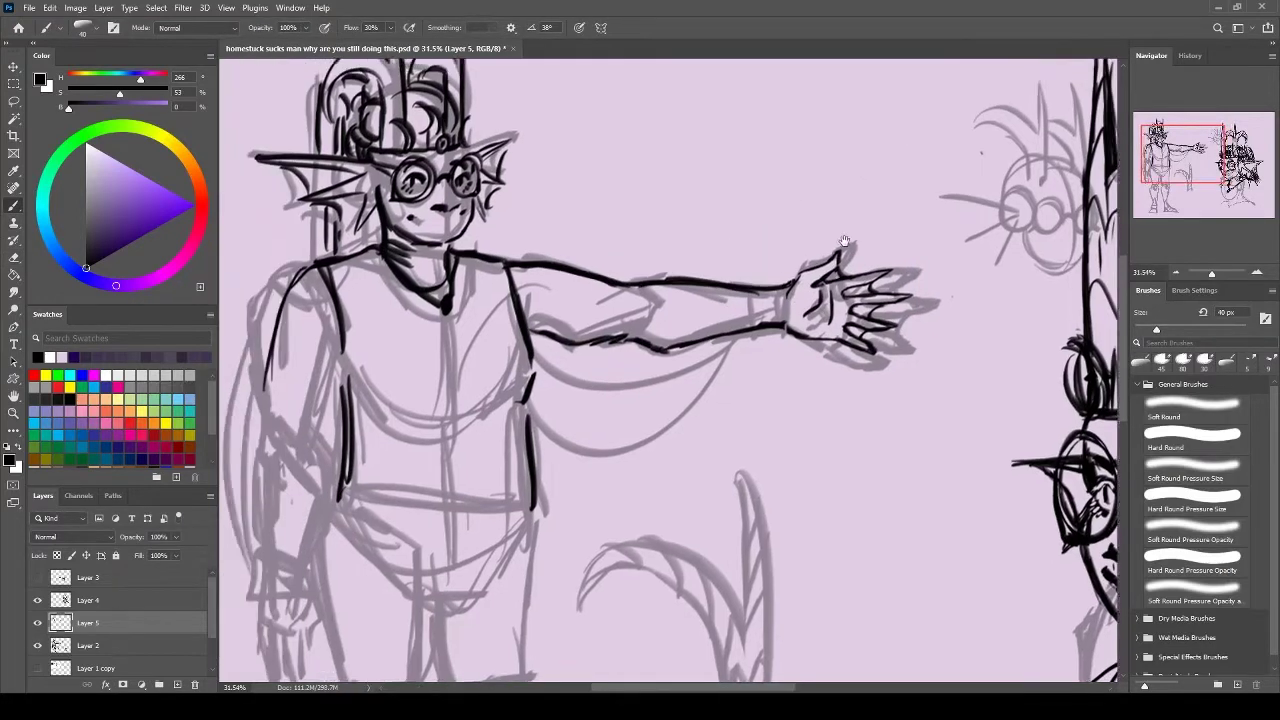
mouse_move(718, 268)
left_mouse_down()
mouse_move(722, 328)
mouse_move(764, 270)
left_mouse_up()
key("ctrl+z")
left_click_drag(706, 325, 760, 318)
Ink the band at the outstretched arm's shoulder and the two draped curves hanging beneath the arm
mouse_move(758, 280)
left_mouse_down()
mouse_move(758, 312)
mouse_move(512, 345)
left_mouse_up()
left_click_drag(502, 256, 510, 322)
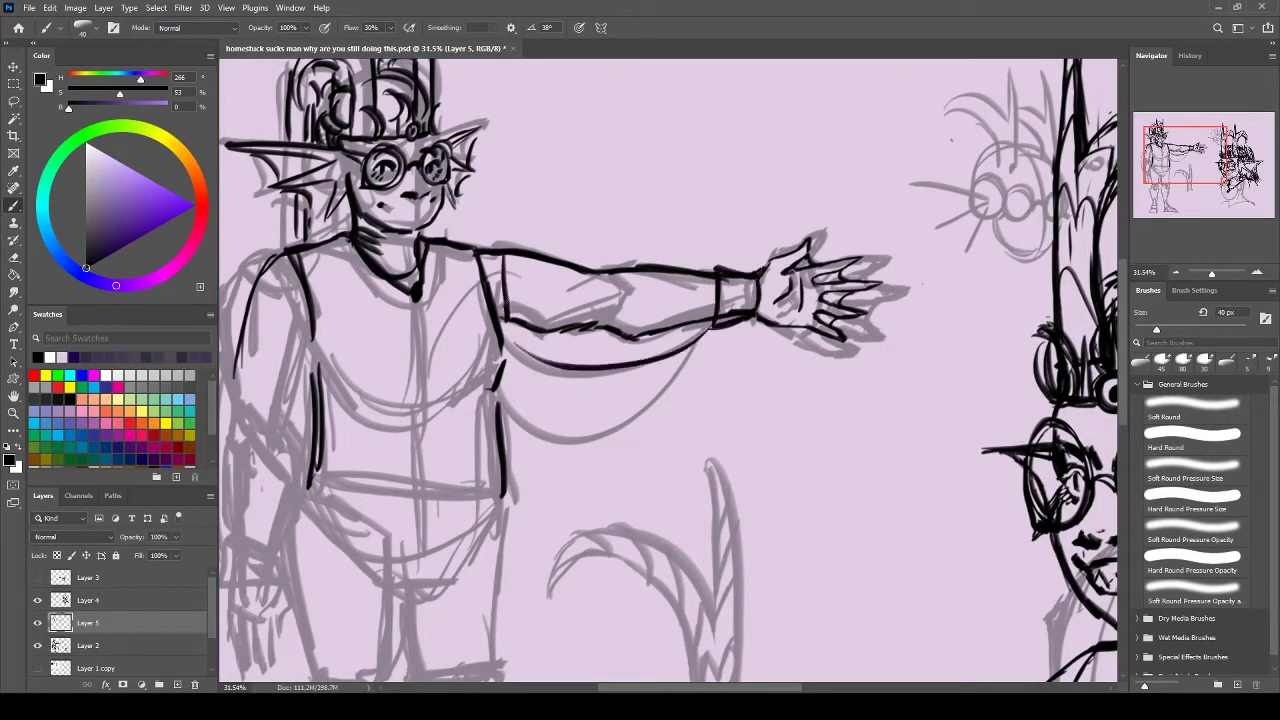
left_click_drag(505, 390, 715, 342)
left_click_drag(600, 420, 815, 380)
Ink the opposite armhole band and the lowered arm, including a forearm cuff that ends at the wrist
left_click_drag(510, 216, 524, 298)
left_click_drag(532, 276, 500, 456)
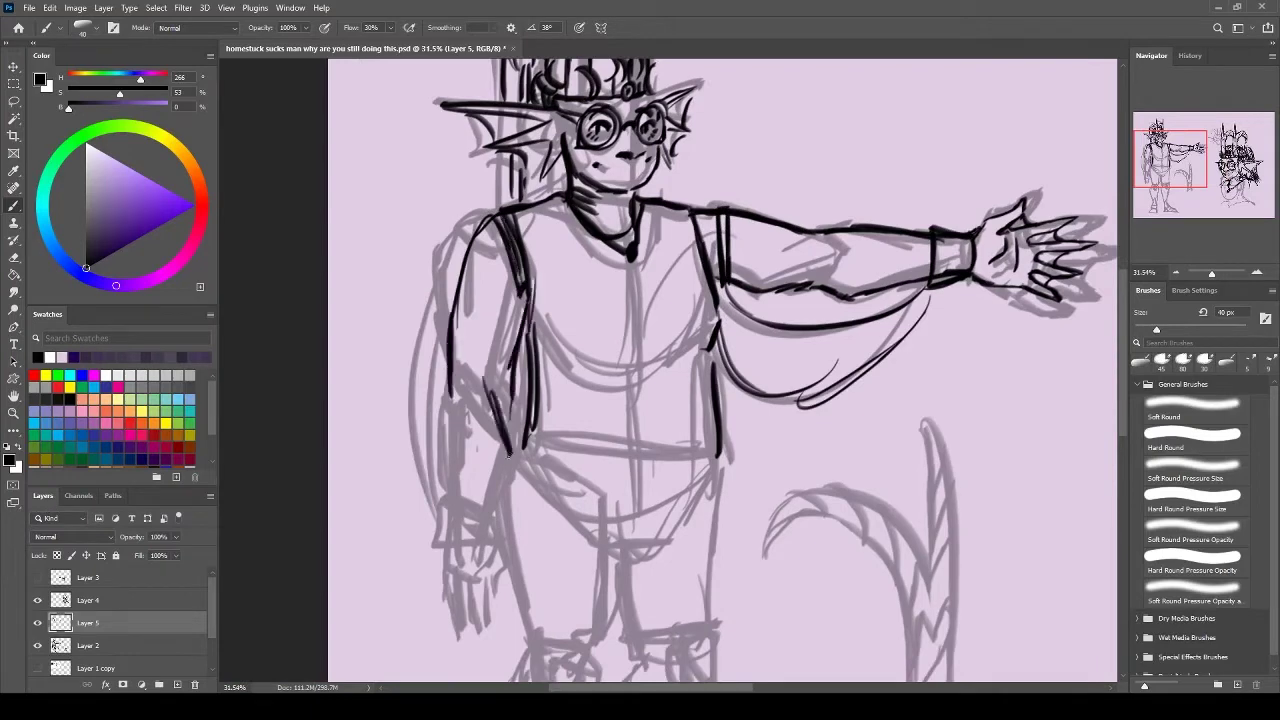
left_click_drag(506, 386, 494, 528)
left_click_drag(446, 460, 498, 542)
key("e")
left_click_drag(506, 364, 505, 470)
key("b")
left_click_drag(452, 392, 450, 460)
left_click_drag(498, 450, 494, 492)
scroll(476, 480, "down", 3)
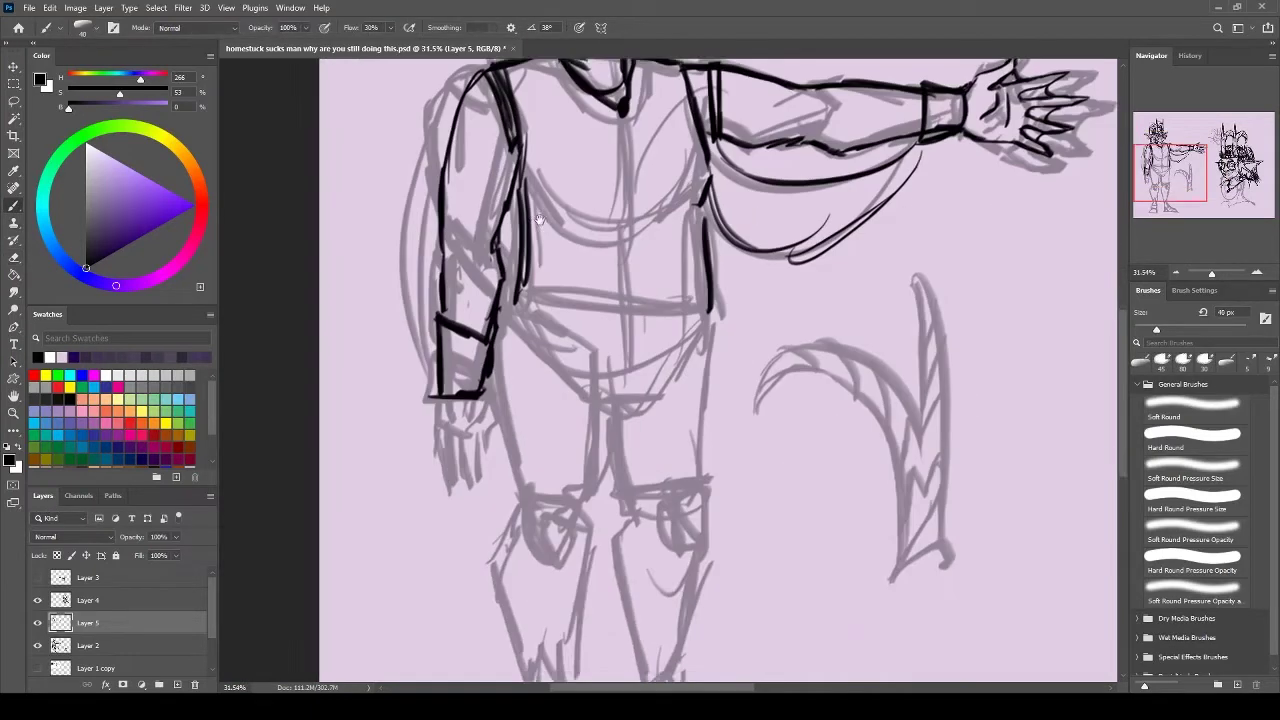
Ink the hand hanging from the lowered arm, with its fingers and the round stud on its cuff
left_click_drag(492, 404, 478, 480)
mouse_move(478, 546)
left_mouse_down()
mouse_move(440, 532)
mouse_move(419, 571)
left_mouse_up()
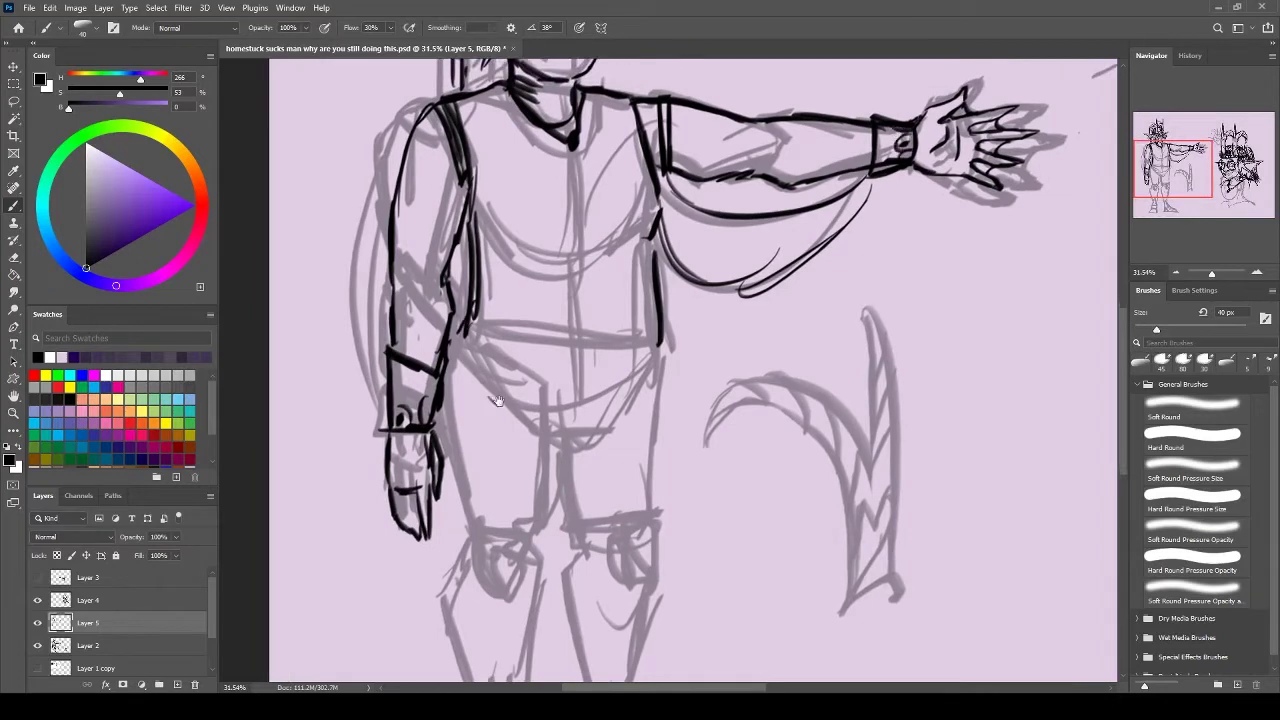
Ink the outer lines of both hips and thighs and the V-shaped line across the pelvis
mouse_move(497, 400)
left_mouse_down()
mouse_move(529, 180)
mouse_move(479, 324)
left_mouse_up()
left_click_drag(450, 255, 440, 435)
mouse_move(655, 265)
left_mouse_down()
mouse_move(650, 440)
mouse_move(666, 384)
left_mouse_up()
left_click_drag(478, 212, 665, 215)
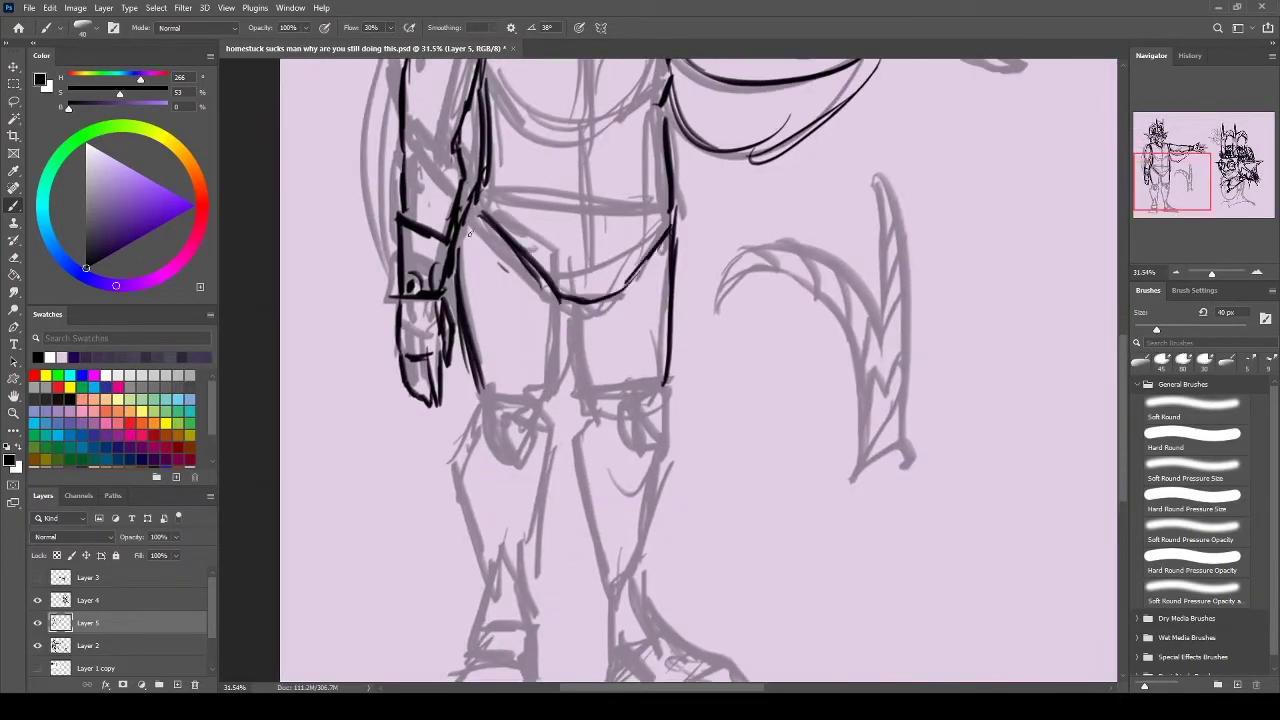
left_click_drag(462, 300, 522, 345)
Select the inked hand of the lowered arm with a freehand outline and transform it to fit the cuff
scroll(603, 215, "down", 2)
left_click_drag(476, 473, 478, 493)
key("ctrl+t")
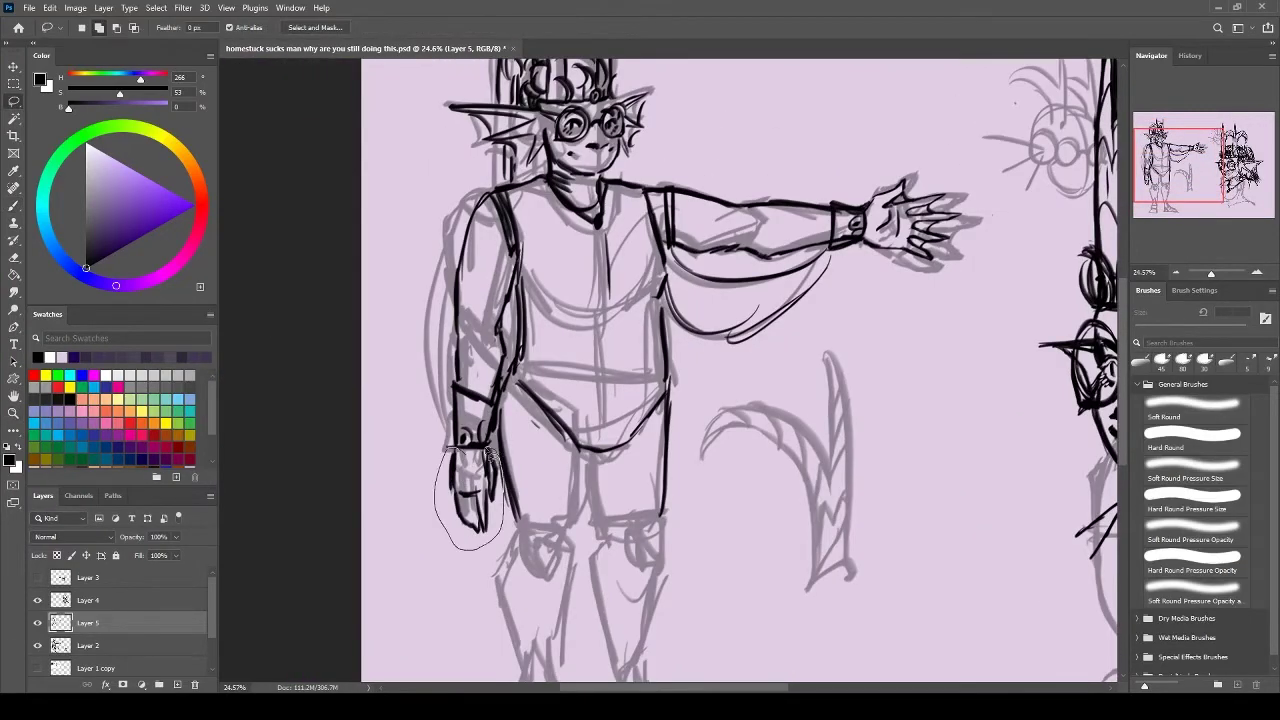
key("Return")
Select the figure's inked head and horns and scale them up slightly
left_click_drag(600, 300, 522, 433)
left_click_drag(371, 86, 614, 306)
key("ctrl+t")
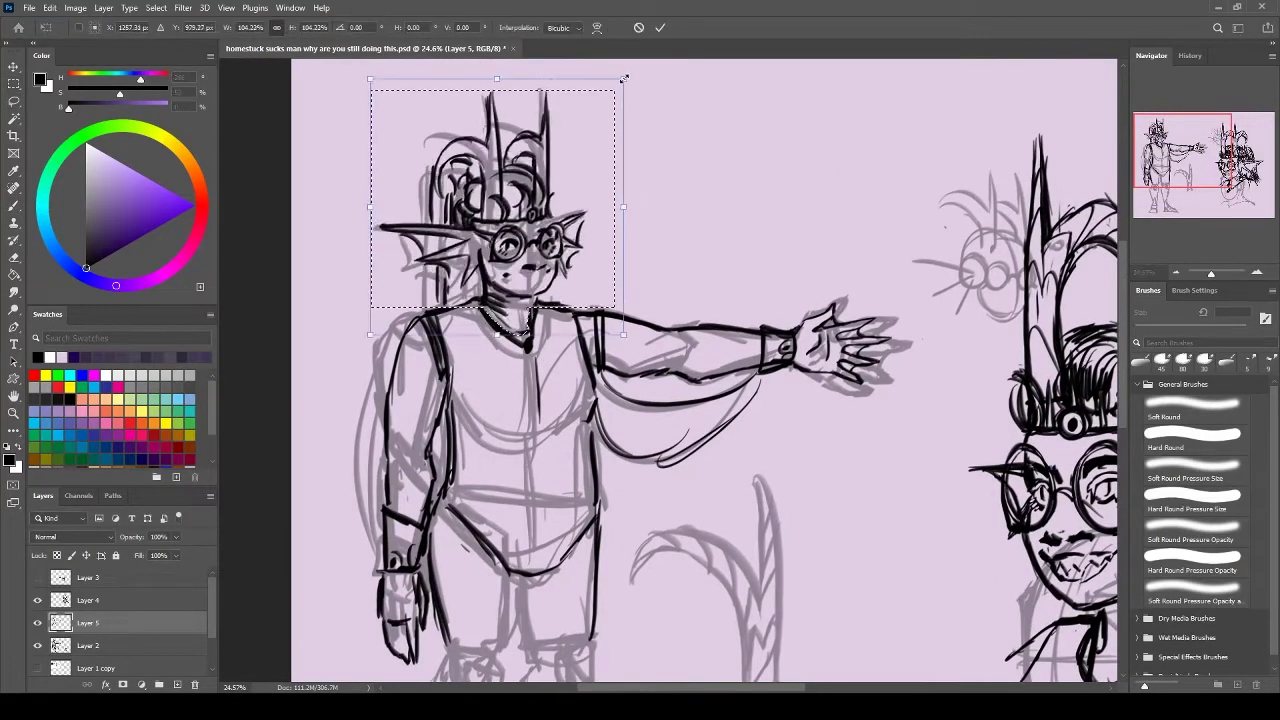
left_click_drag(371, 88, 358, 84)
key("Return")
key("b")
left_click_drag(651, 408, 614, 133)
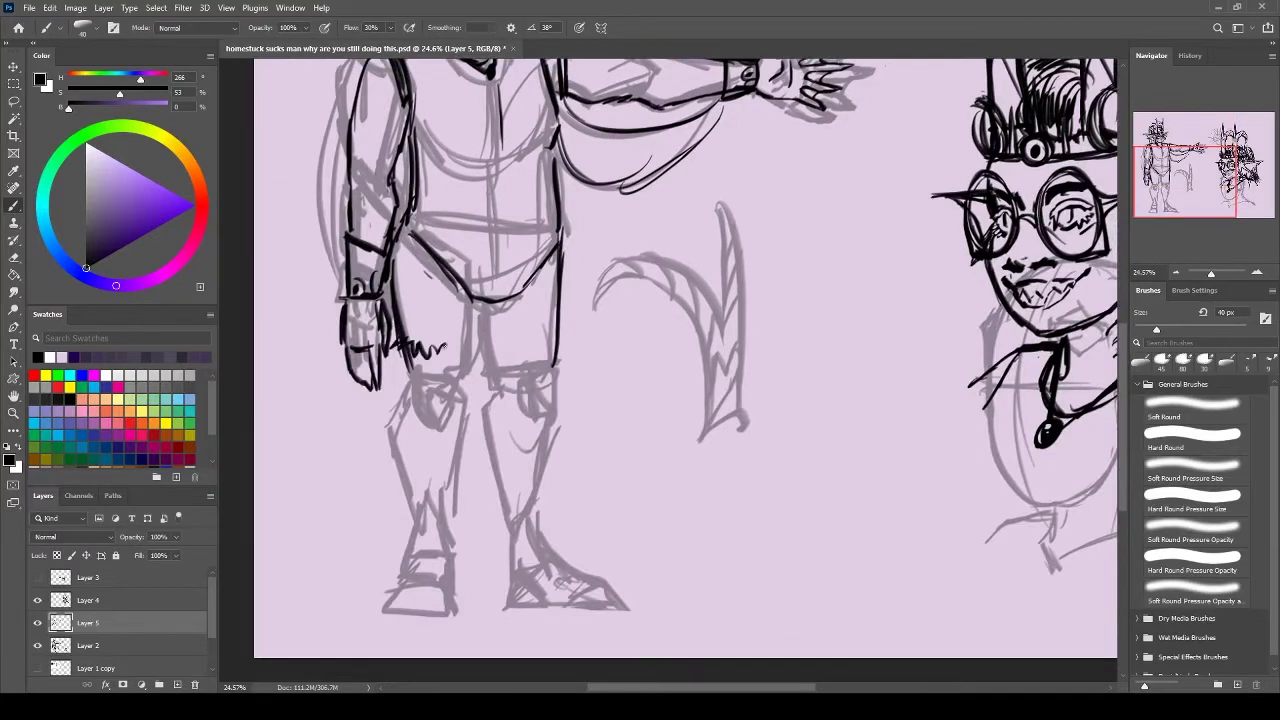
left_click_drag(443, 346, 474, 350)
key("ctrl+z")
left_click_drag(414, 233, 563, 240)
left_click_drag(478, 292, 488, 368)
left_click_drag(490, 362, 558, 360)
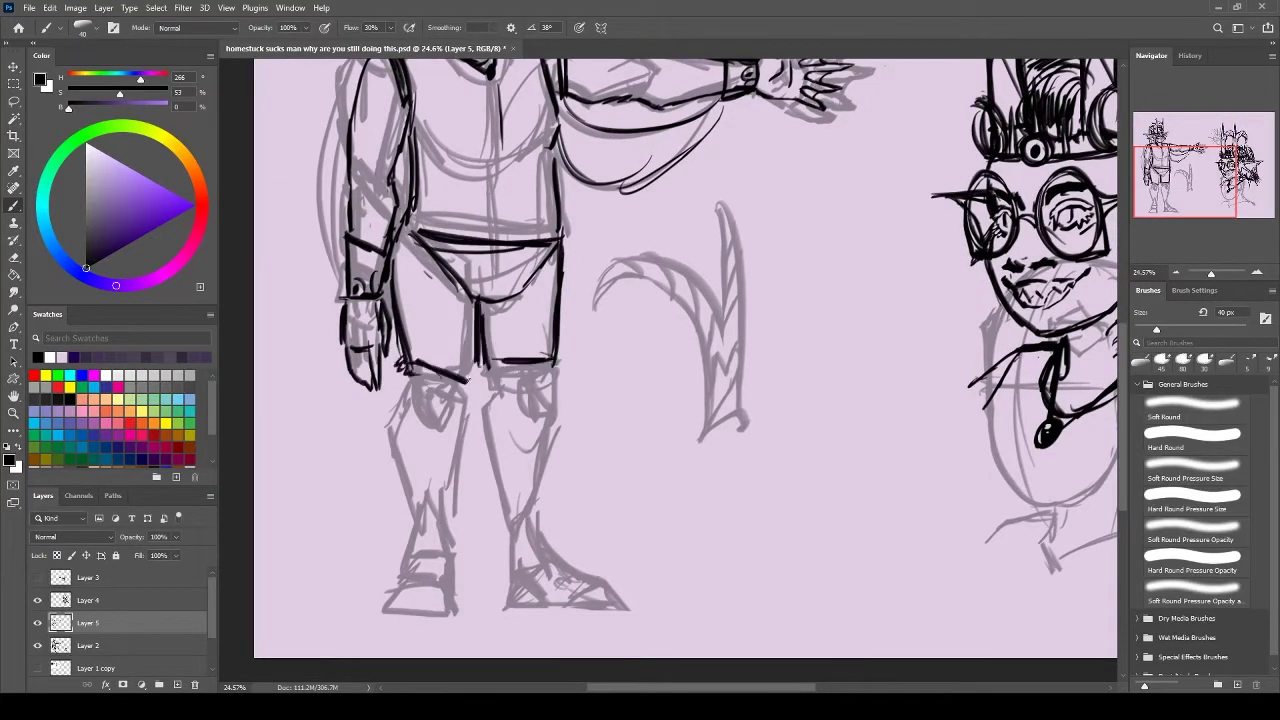
key("ctrl+z")
key("ctrl+z")
key("ctrl+z")
Ink the figure's cut-off shorts with a waistline, side seams and frayed hems on both legs
left_click_drag(482, 310, 485, 422)
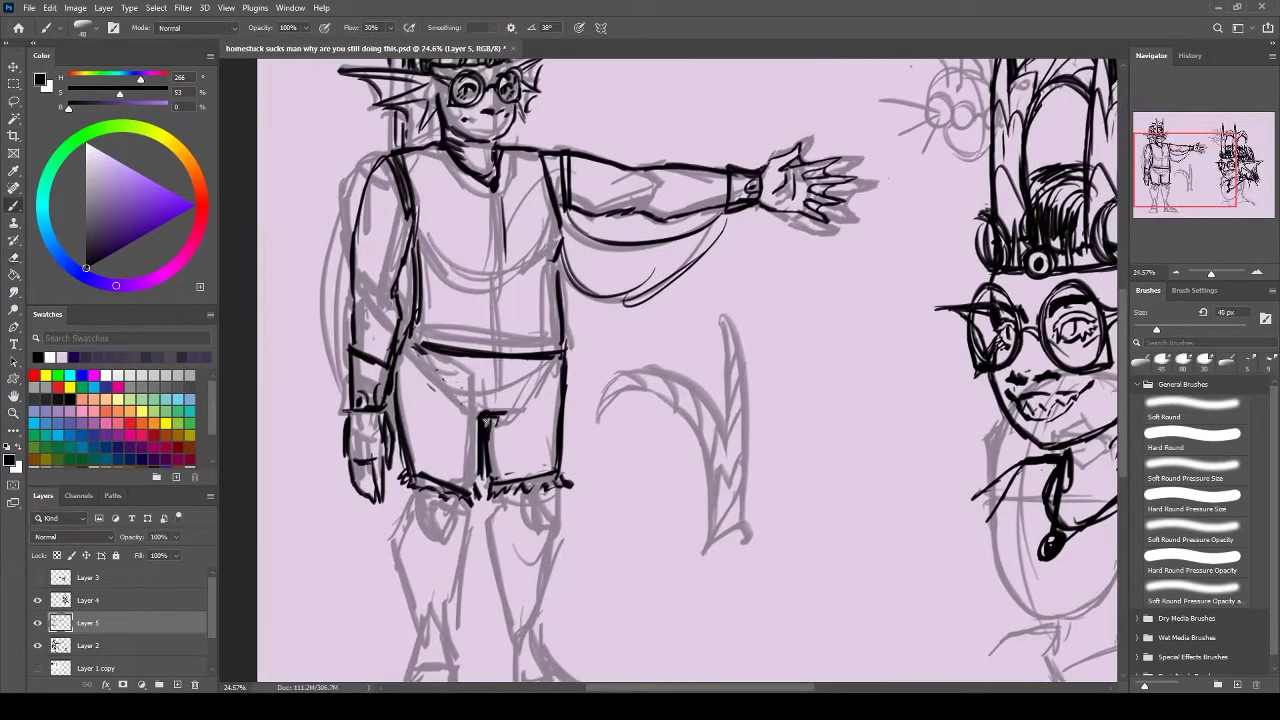
left_click_drag(400, 345, 560, 352)
left_click_drag(402, 356, 406, 414)
left_click_drag(558, 362, 564, 470)
left_click_drag(488, 482, 570, 472)
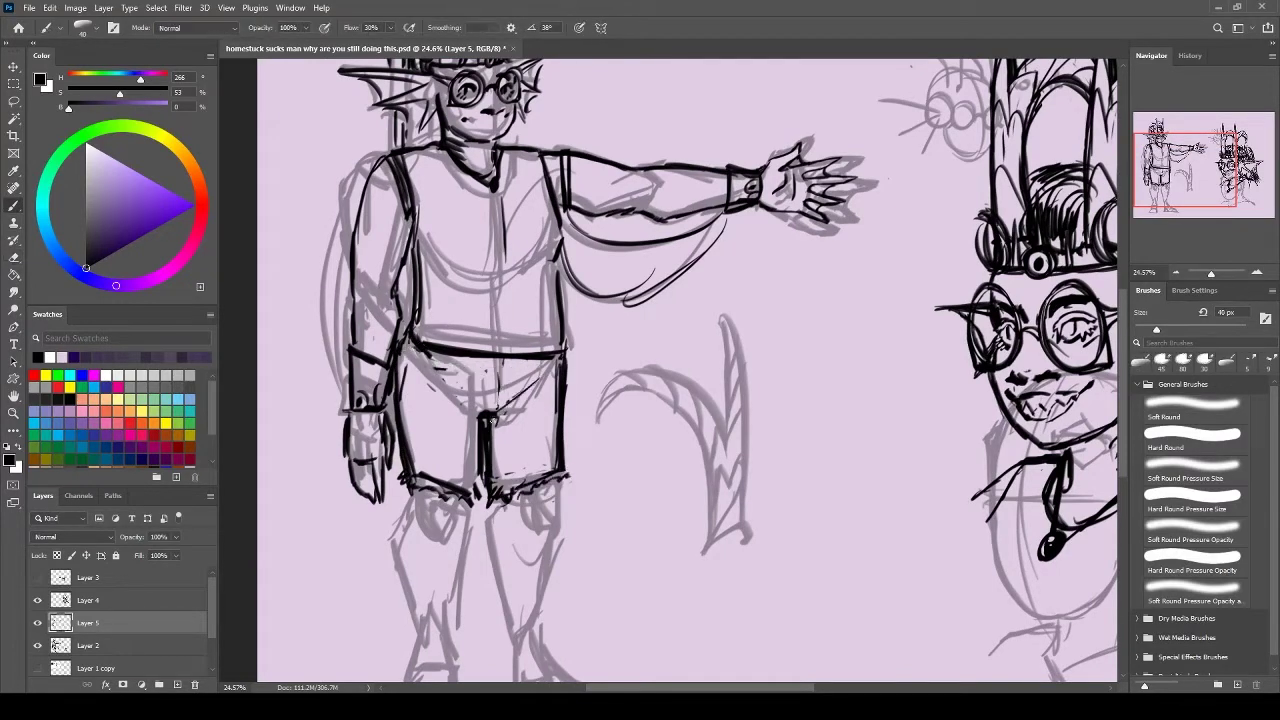
Add crotch creases and a pocket line to the shorts and strengthen their outer side
left_click_drag(538, 390, 446, 413)
scroll(450, 390, "up", 2)
left_click_drag(426, 345, 382, 375)
left_click_drag(580, 242, 573, 343)
Ink the leg on the lowered arm's side with a knee mark, a studded ankle band and a strapped sandal
mouse_move(400, 268)
left_mouse_down()
mouse_move(440, 333)
mouse_move(450, 398)
mouse_move(509, 96)
left_mouse_up()
left_click_drag(490, 340, 518, 502)
left_click_drag(582, 340, 560, 506)
left_click_drag(518, 352, 556, 374)
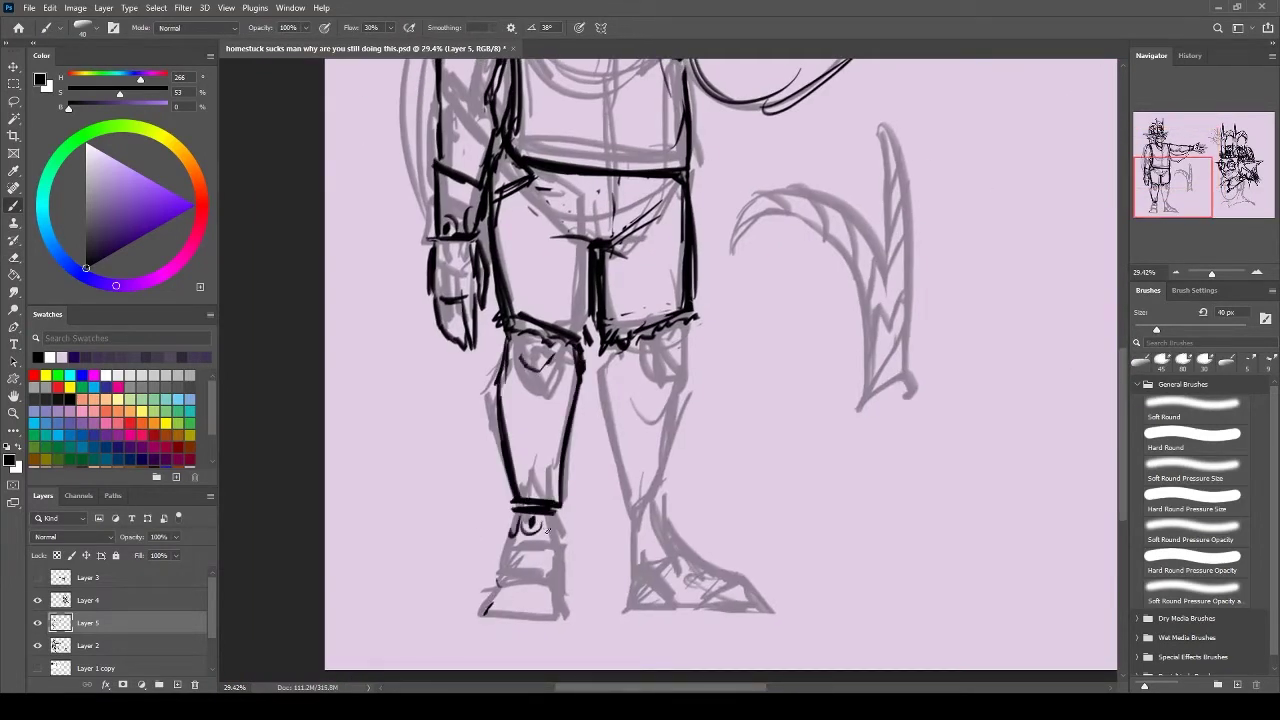
mouse_move(553, 600)
left_mouse_down()
mouse_move(497, 583)
mouse_move(553, 585)
left_mouse_up()
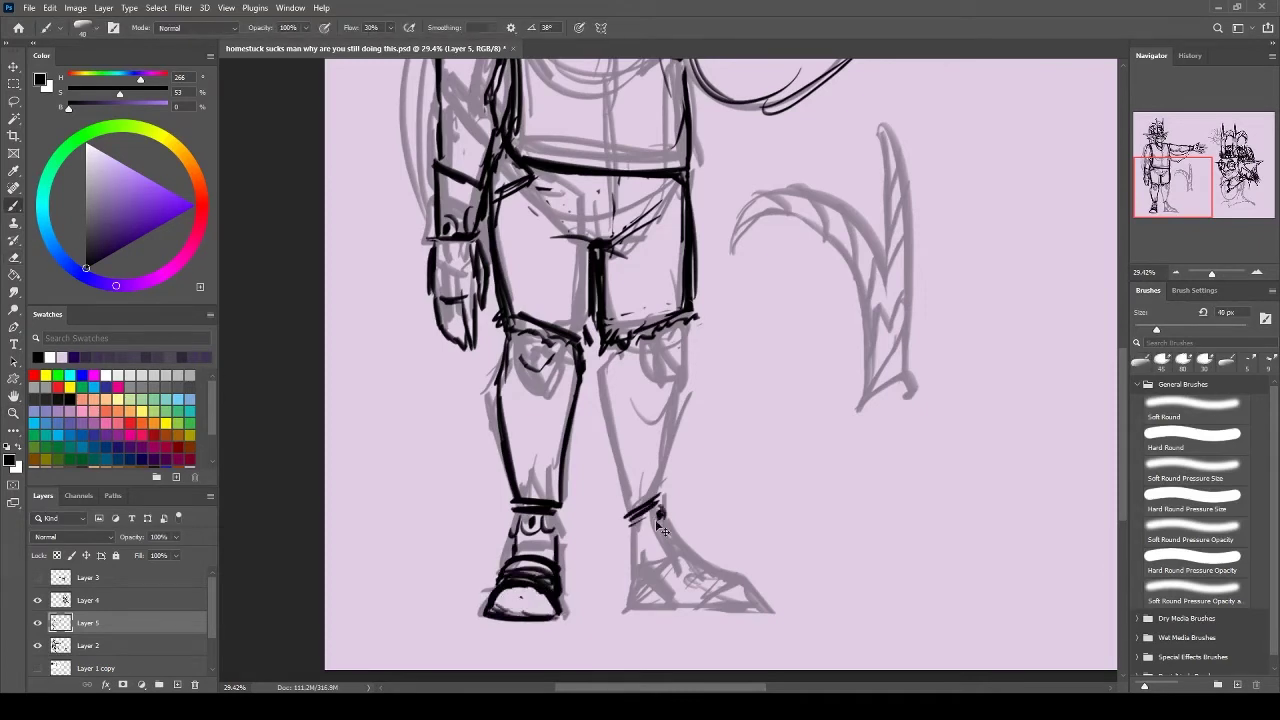
Ink the other foot's strapped sandal and both sides of its lower leg
mouse_move(633, 573)
left_mouse_down()
mouse_move(700, 565)
mouse_move(634, 580)
left_mouse_up()
left_click_drag(715, 568, 765, 608)
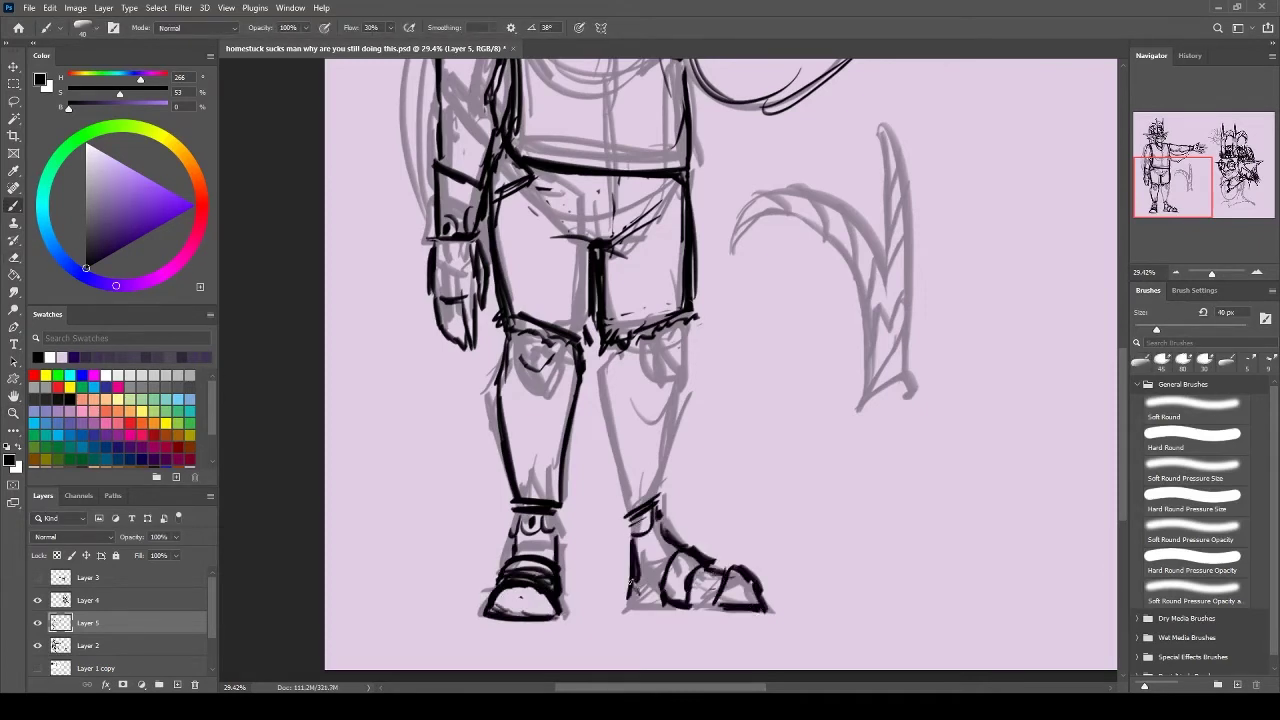
left_click_drag(688, 600, 758, 604)
left_click_drag(620, 345, 600, 505)
left_click_drag(686, 352, 650, 530)
Ink a belt with a central buckle along the top of the shorts
scroll(650, 530, "down", 3)
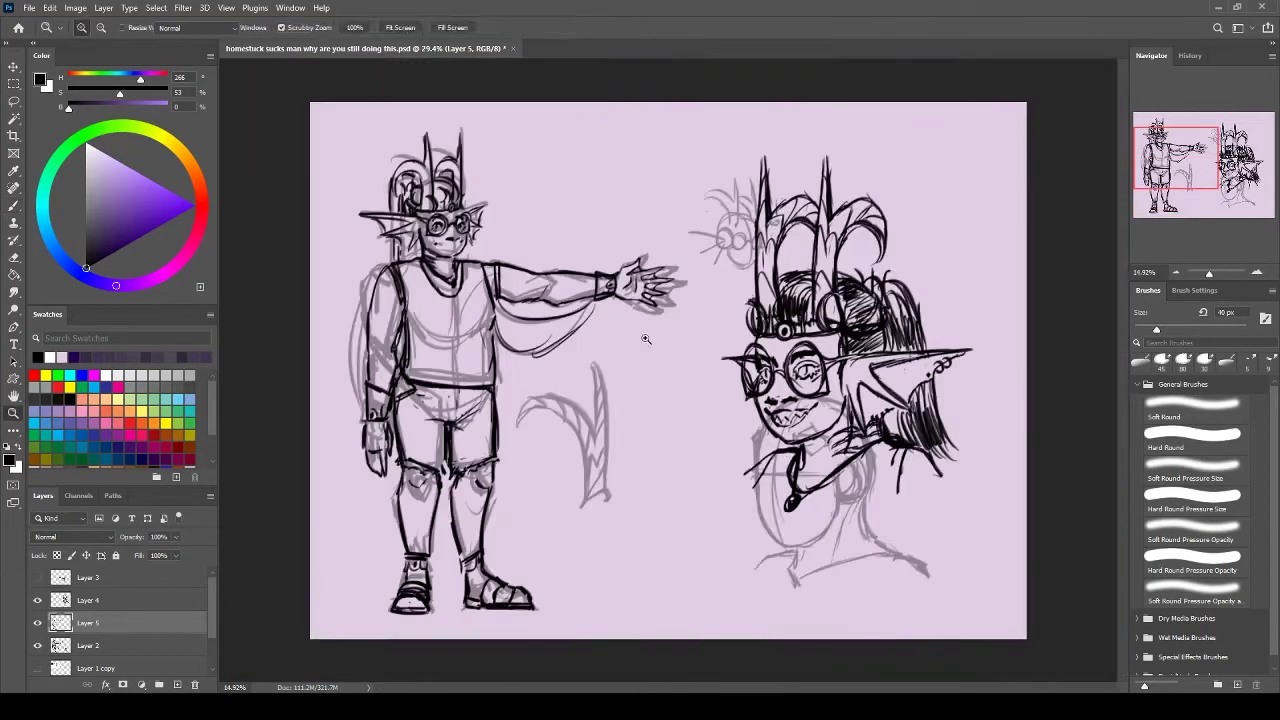
scroll(254, 397, "up", 1)
key("e")
key("b")
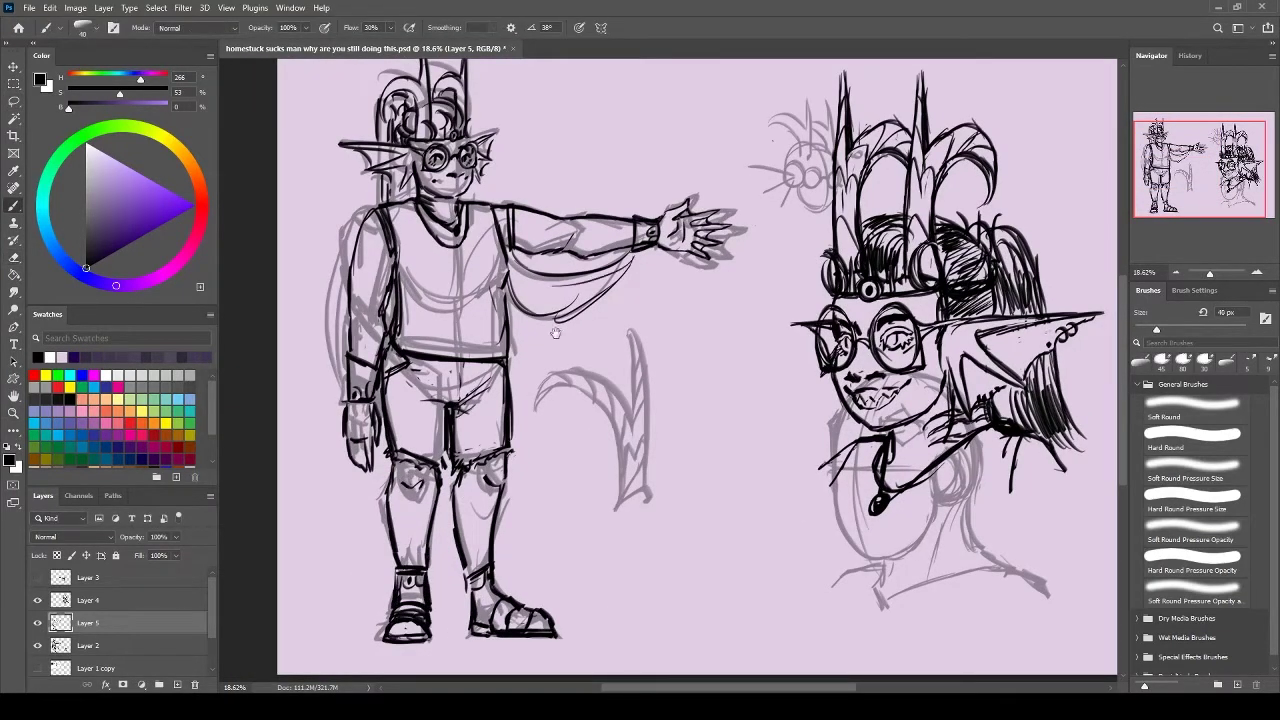
left_click_drag(555, 332, 619, 340)
left_click_drag(488, 374, 574, 360)
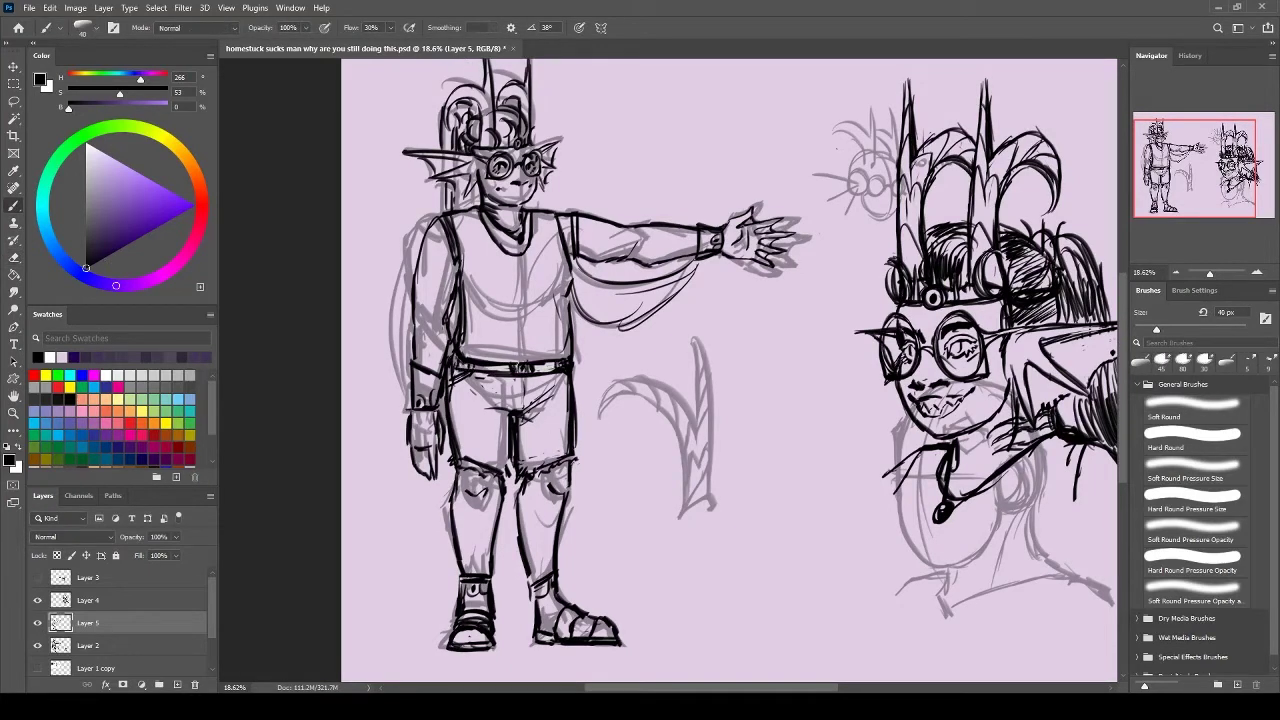
Ink ragged drapes hanging from the belt over both hips and crosshatch them as fishnet
left_click_drag(586, 384, 580, 524)
left_click_drag(470, 376, 444, 516)
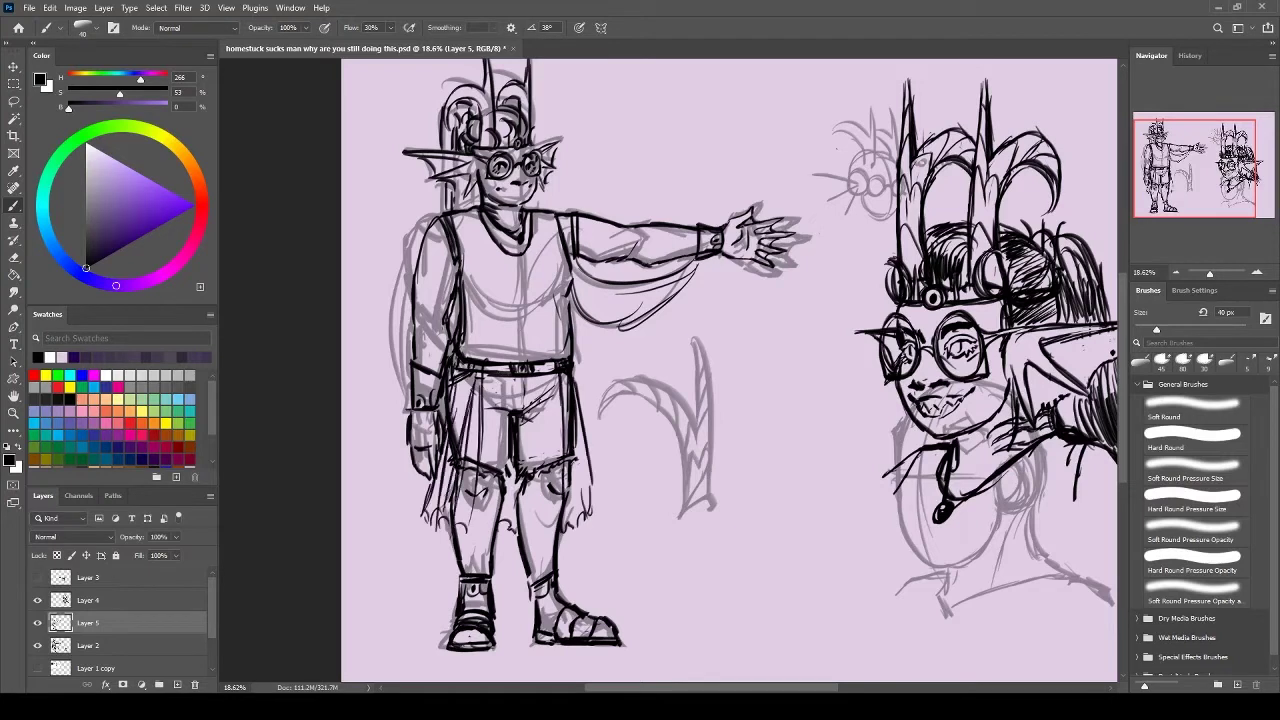
left_click_drag(580, 400, 576, 510)
left_click_drag(428, 500, 476, 488)
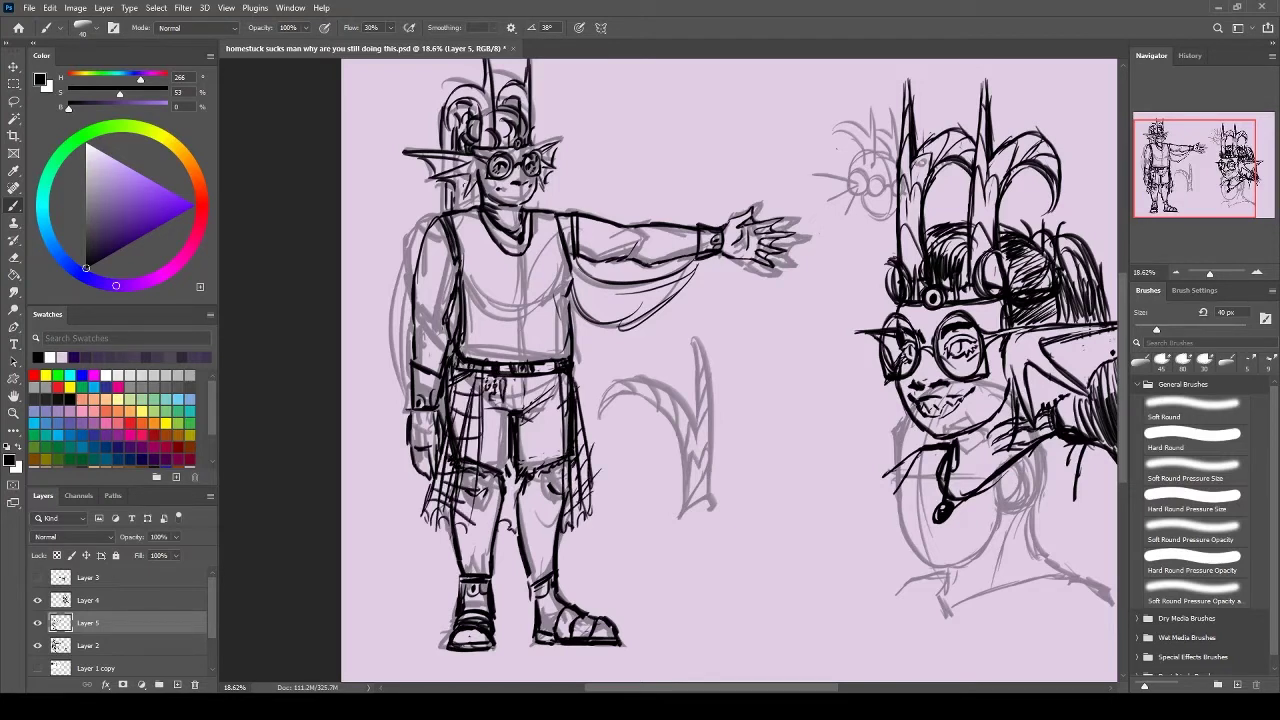
Ink a large trident emblem on the chest of the sleeveless shirt
left_click_drag(490, 246, 516, 294)
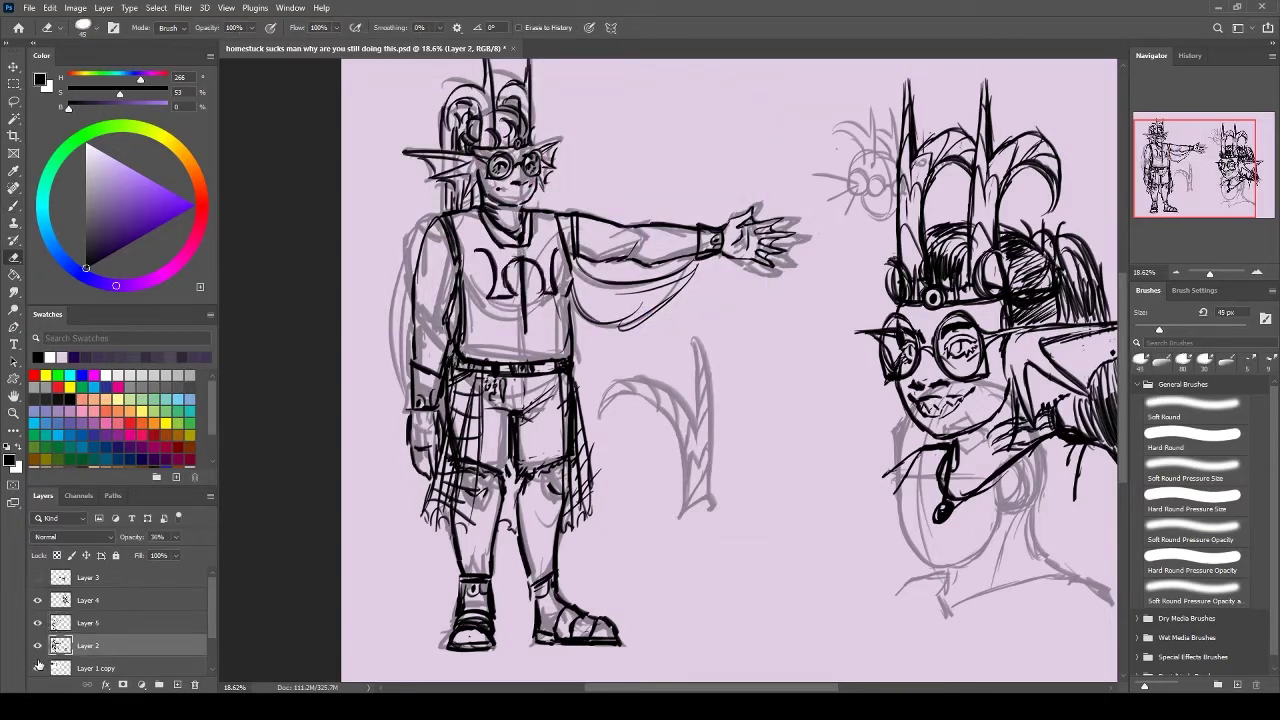
left_click_drag(530, 274, 528, 330)
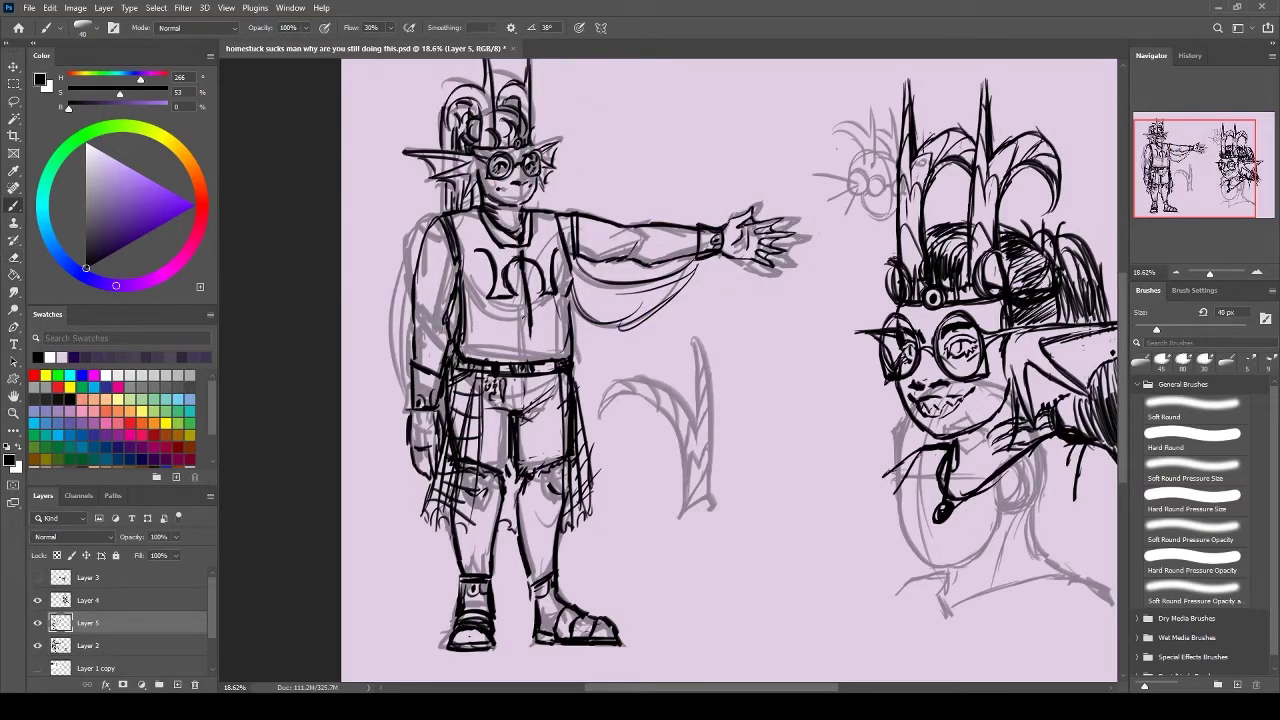
Merge the head study into the figure's line-art layer and ink a diagonal band across the lowered arm's shoulder
key("ctrl+e")
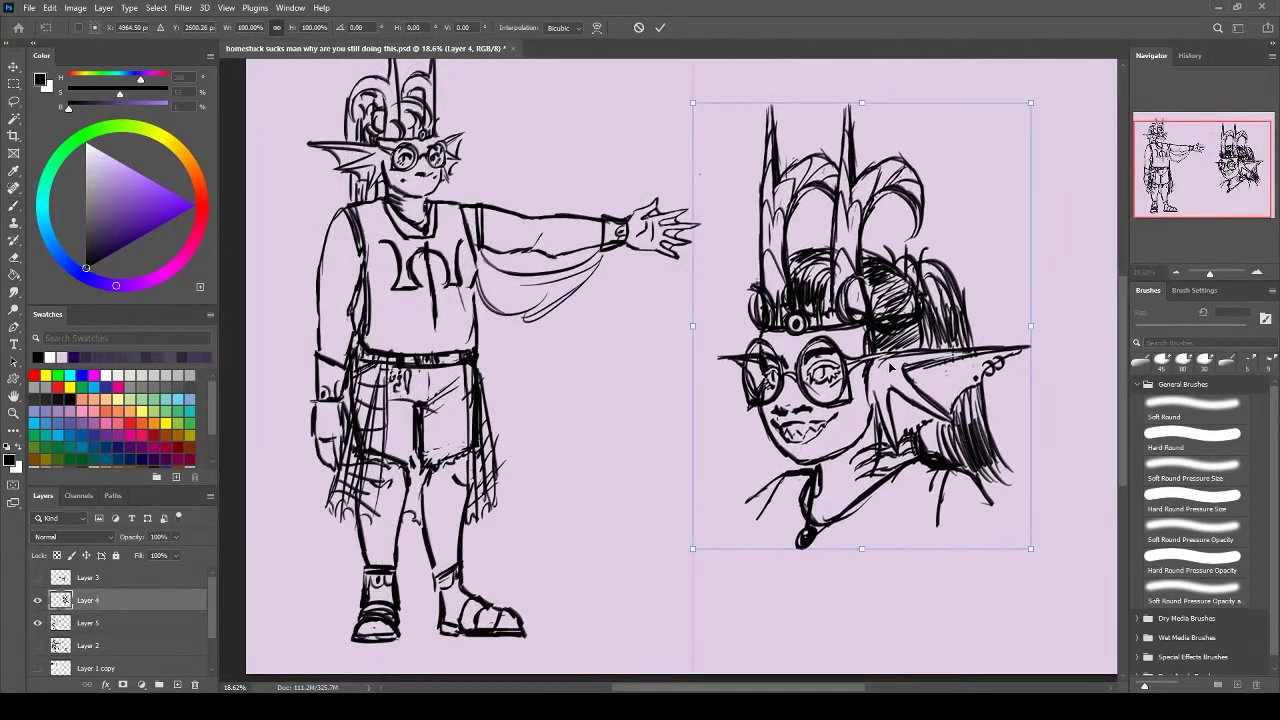
left_click_drag(340, 258, 372, 300)
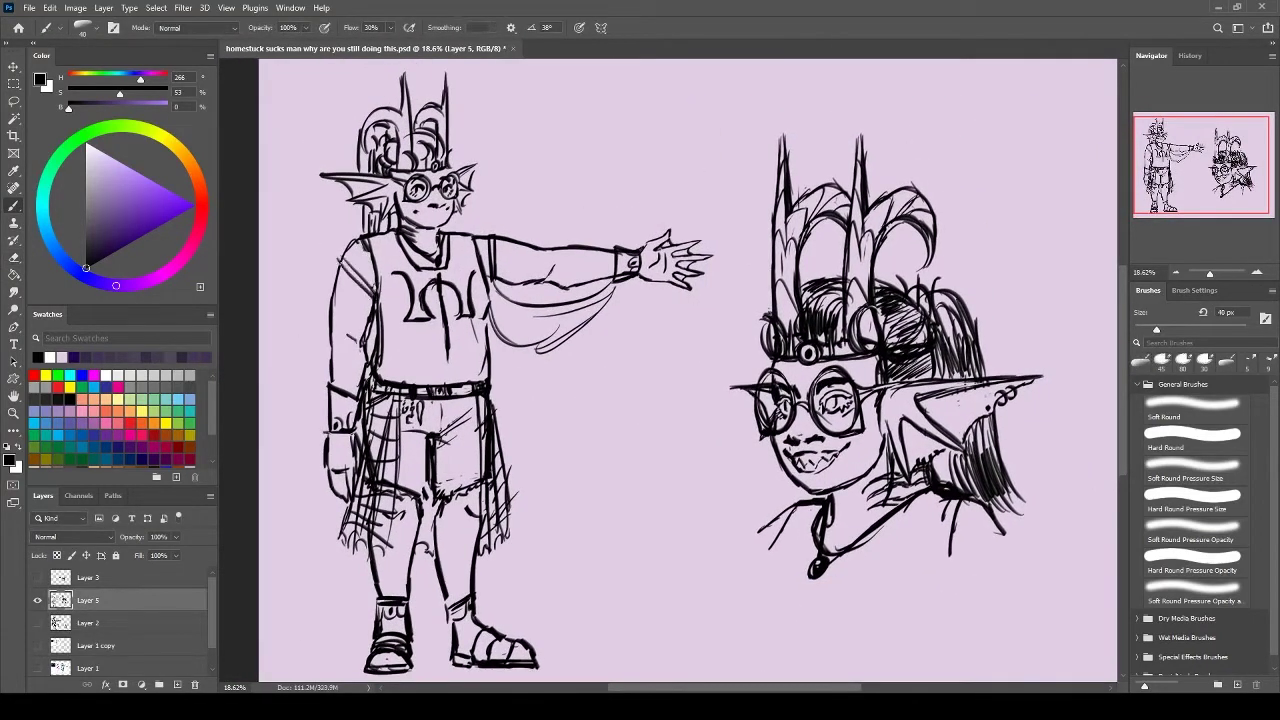
scroll(690, 380, "down", 1)
left_click_drag(688, 332, 695, 536)
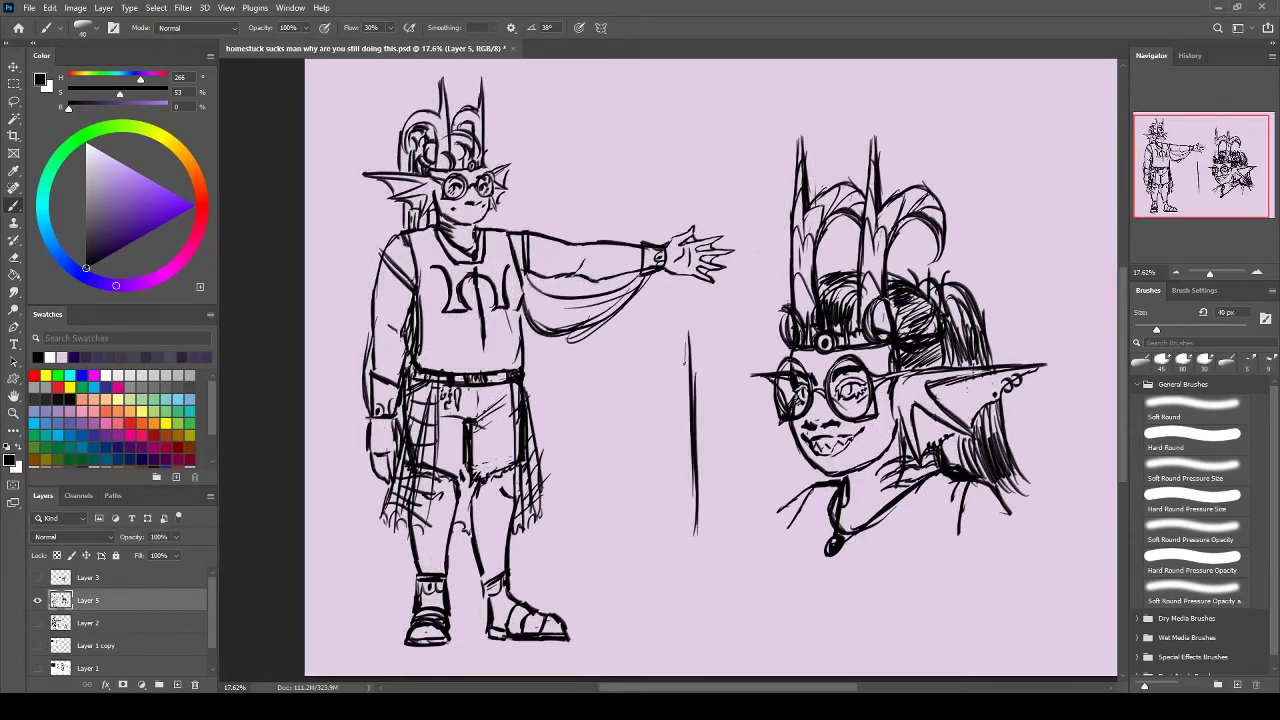
left_click_drag(594, 390, 668, 538)
left_click_drag(684, 306, 690, 510)
key("e")
mouse_move(600, 460)
left_mouse_down()
mouse_move(705, 409)
mouse_move(690, 530)
left_mouse_up()
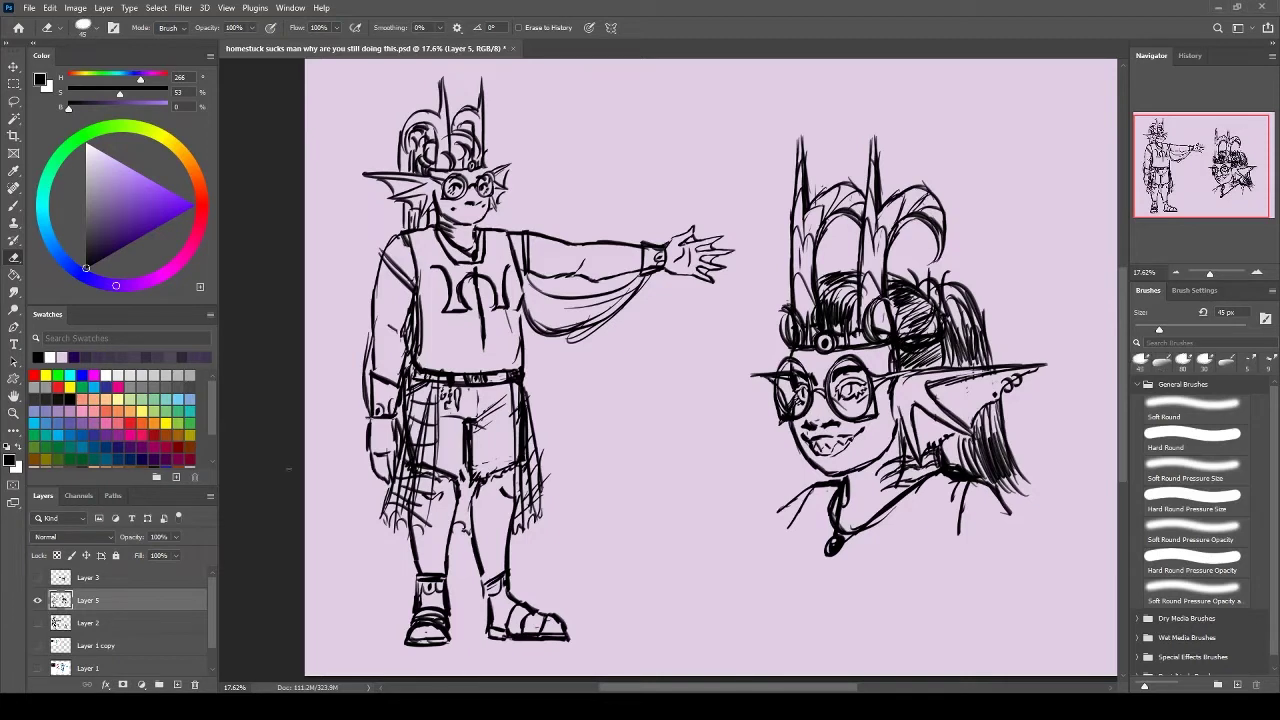
Paste the trident symbol reference beside the figure's legs and handwrite the character's name in turquoise above the outstretched arm, with "-witch-" beneath
key("ctrl+v")
key("b")
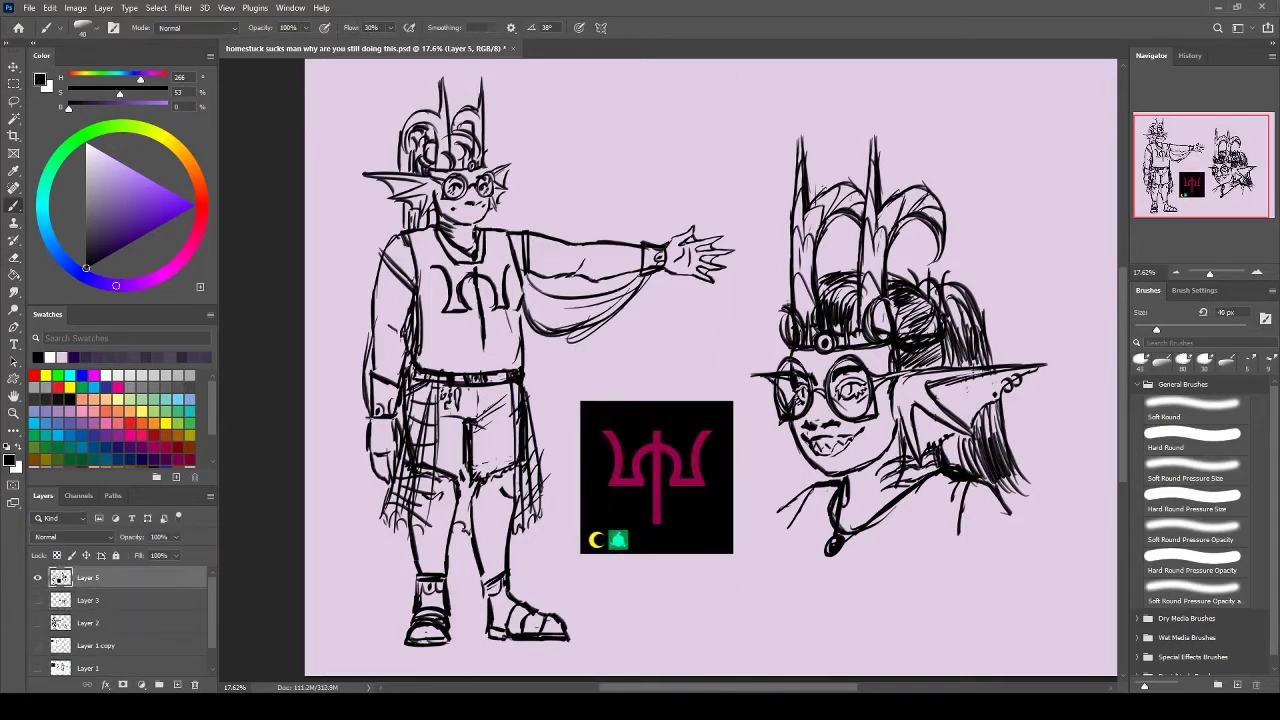
left_click_drag(554, 157, 554, 194)
left_click_drag(563, 163, 568, 183)
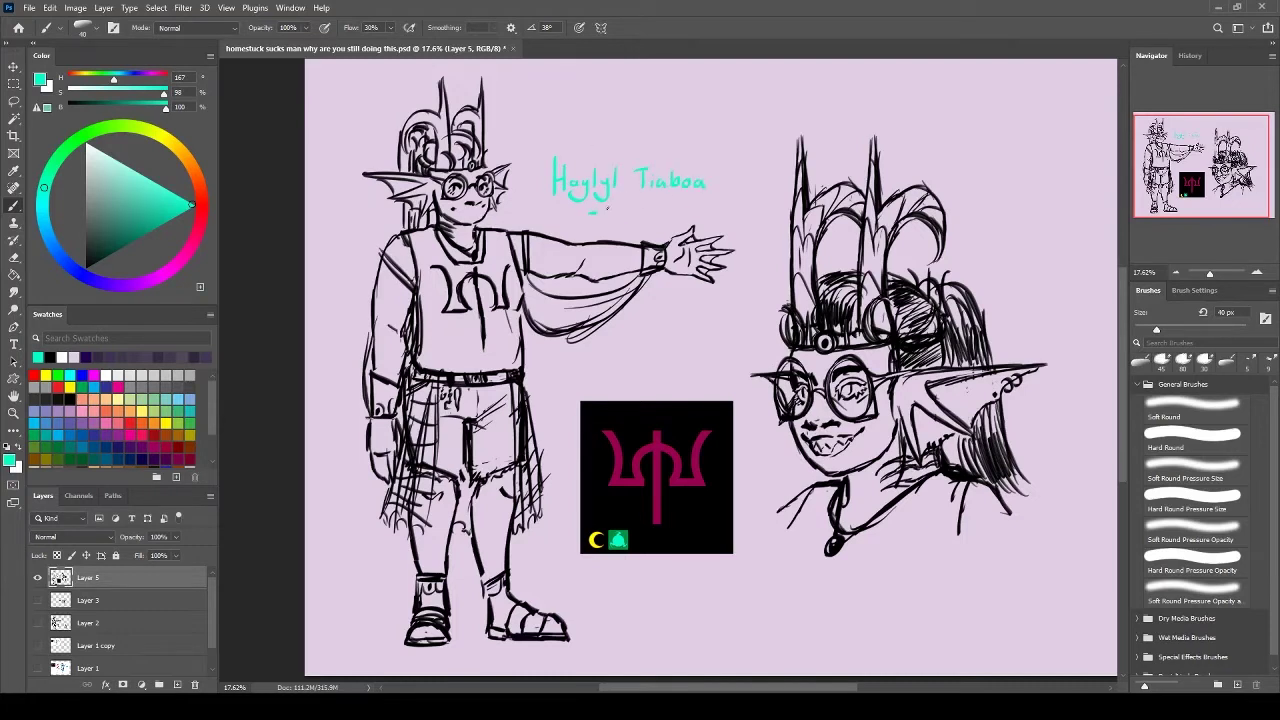
left_click_drag(646, 209, 645, 217)
left_click_drag(651, 202, 657, 217)
left_click_drag(661, 211, 669, 211)
Annotate the drawings in turquoise with "tinted", "webbed!", "fish nets + hooks" and "undercut", adding pointer arrows
left_click(86, 268)
left_click(668, 165, "alt")
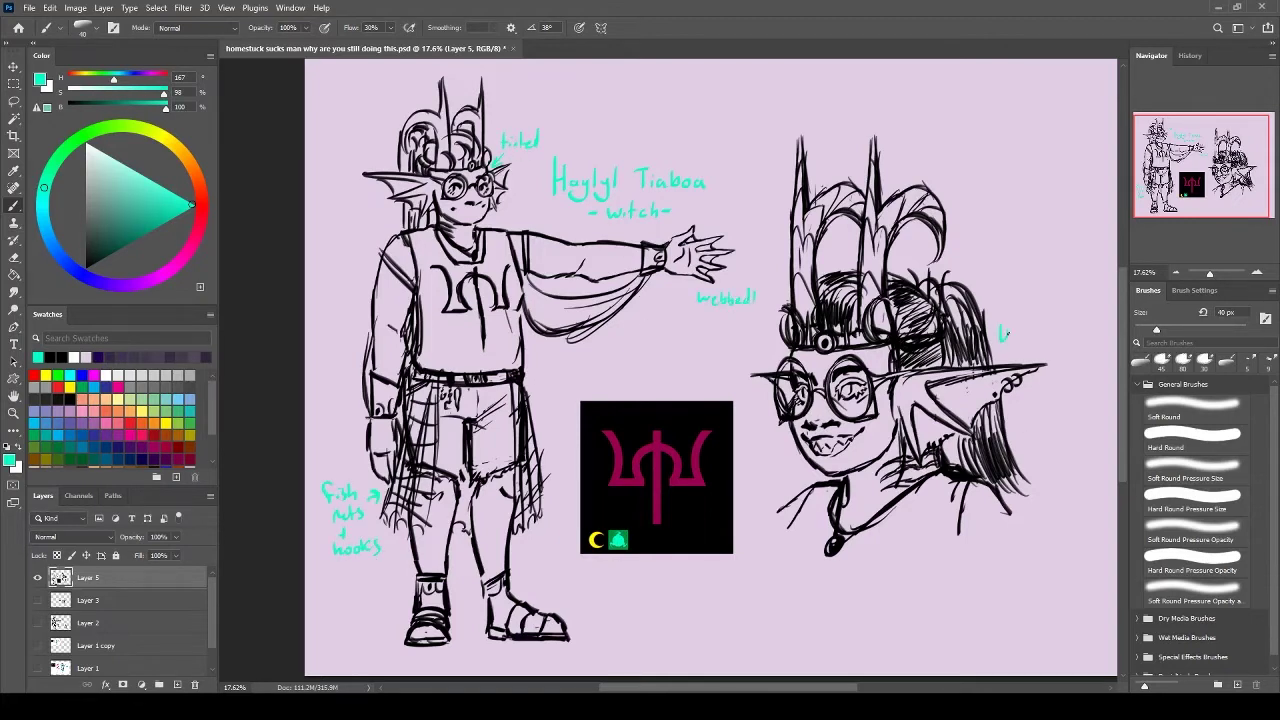
Add a layer beneath the line art and choose a dark maroon with the Kyle's Inkbox Classic Cartoon wet media brush
key("ctrl+shift+alt+n")
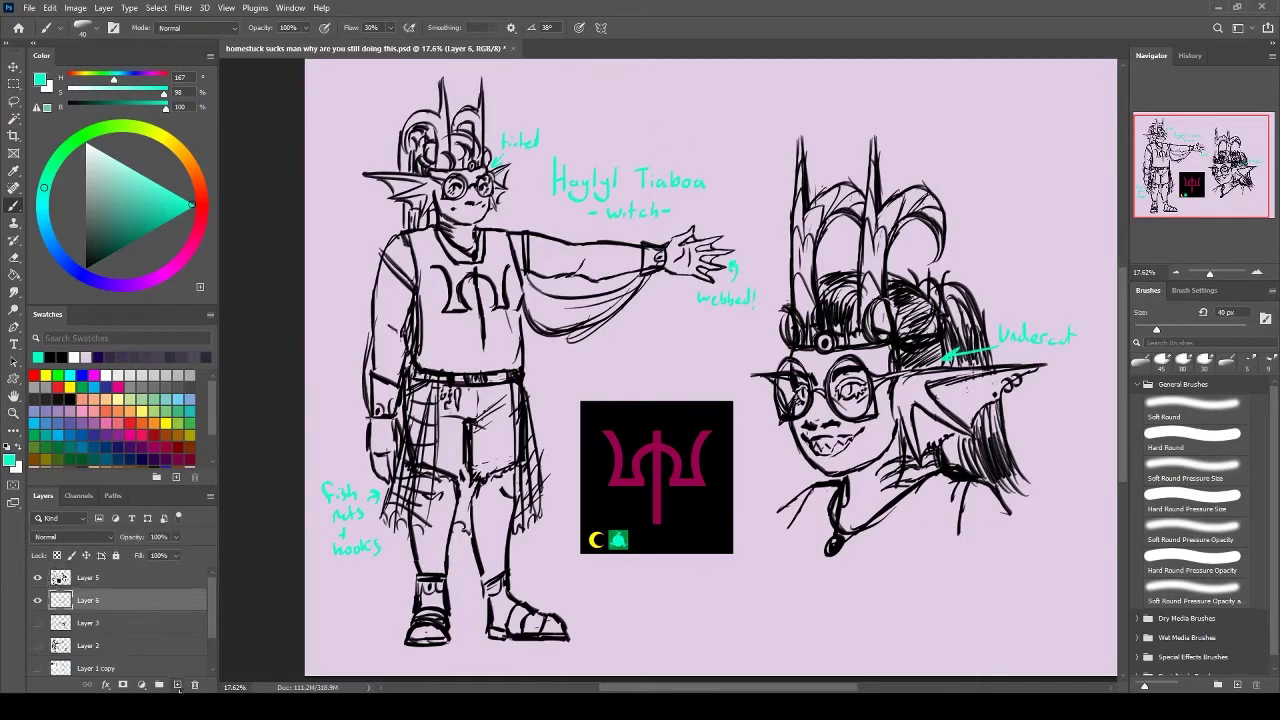
left_click(700, 240, "alt")
left_click(1137, 384)
left_click(1138, 423)
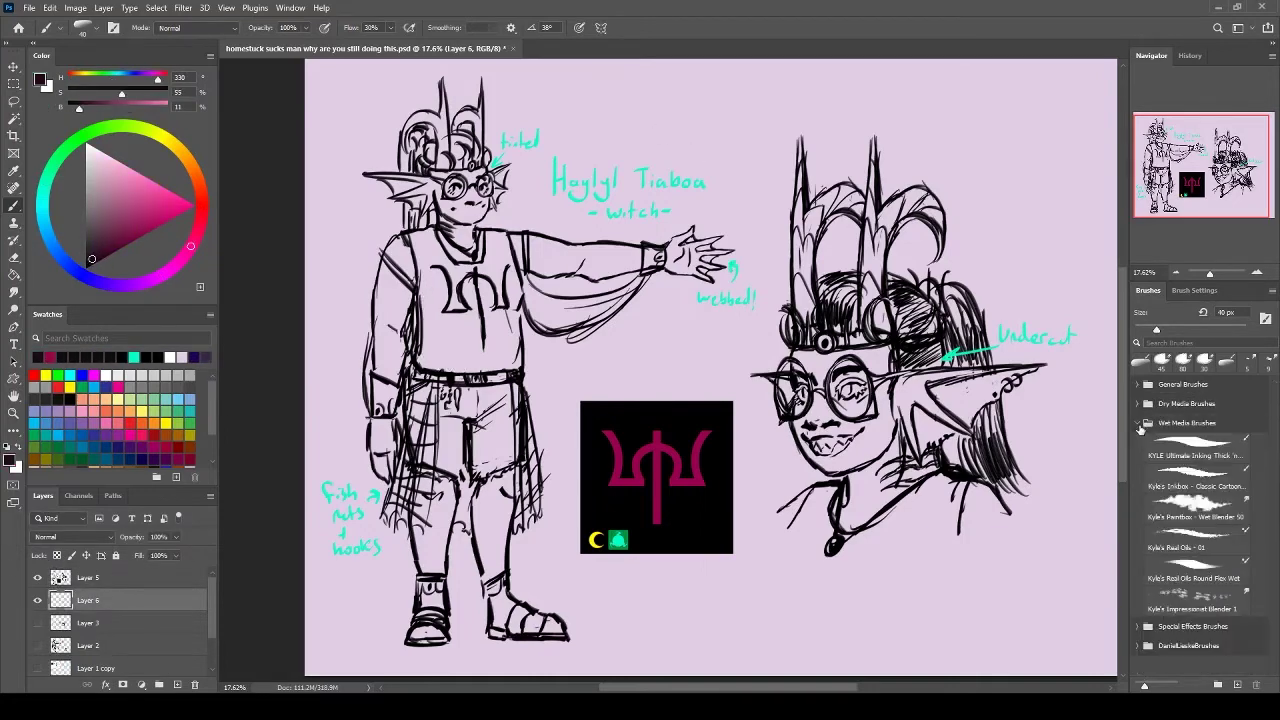
left_click(1150, 467)
Enlarge the brush to 90 px and fill the figure's sleeveless shirt with dark maroon
key("bracketright")
key("bracketright")
key("bracketright")
key("bracketright")
key("bracketright")
key("bracketright")
mouse_move(412, 240)
left_mouse_down()
mouse_move(440, 370)
mouse_move(425, 300)
mouse_move(505, 255)
mouse_move(490, 324)
left_mouse_up()
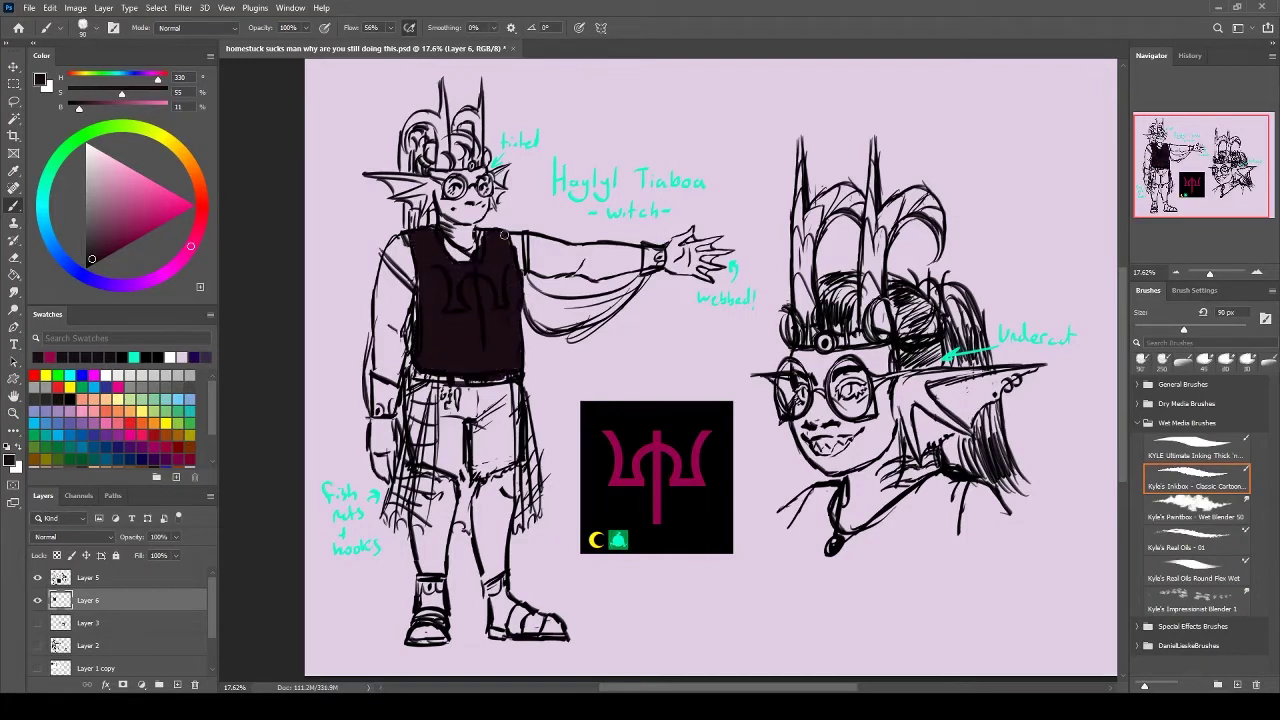
Recolour the shirt's trident emblem on a new layer clipped to the line art, using the reference symbol's magenta
key("ctrl+shift+alt+n")
left_click(653, 469, "alt")
left_click_drag(436, 268, 470, 310)
left_click_drag(482, 296, 483, 350)
left_click_drag(490, 306, 507, 302)
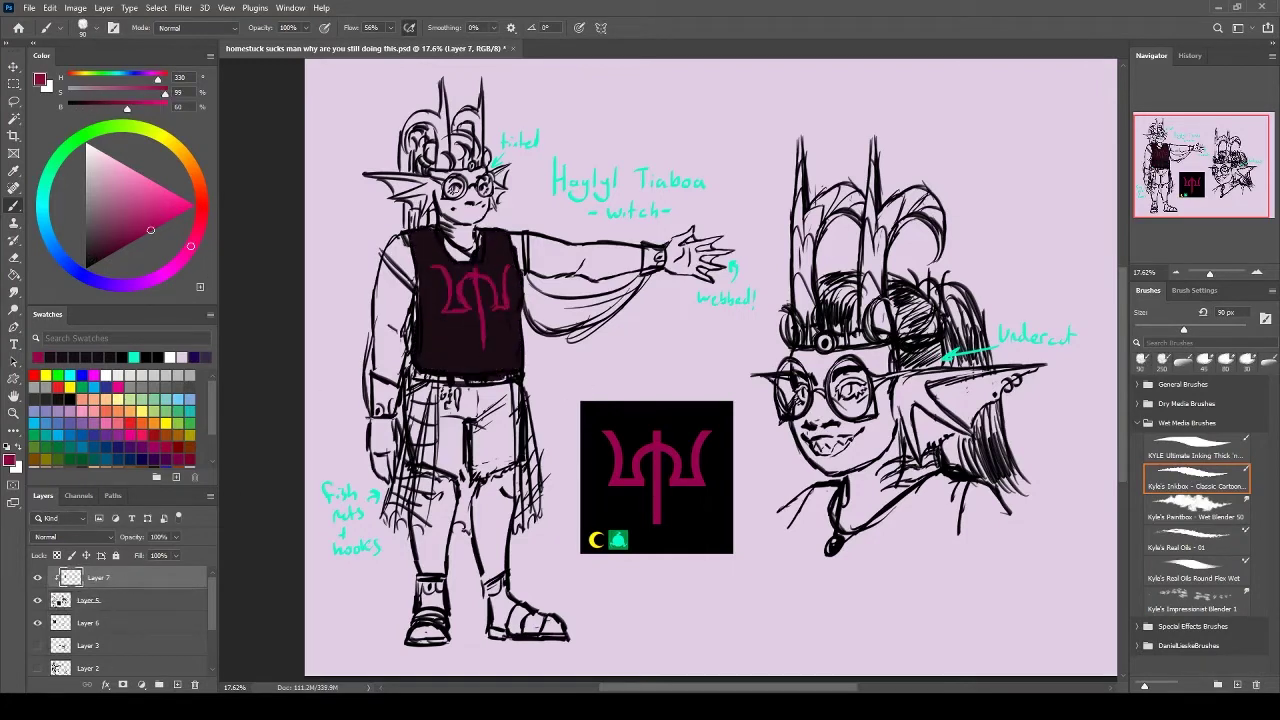
Recolour the pendant, gems, eyes and ear-fin edges of the figure and head study in magenta
left_click_drag(840, 550, 832, 543)
left_click_drag(384, 182, 418, 206)
left_click_drag(500, 172, 506, 198)
left_click_drag(926, 452, 1036, 370)
left_click_drag(768, 380, 790, 405)
Recolour the neck gills of both drawings in magenta and merge the clipped colour layer into the line art
left_click_drag(878, 478, 932, 460)
left_click_drag(922, 470, 940, 442)
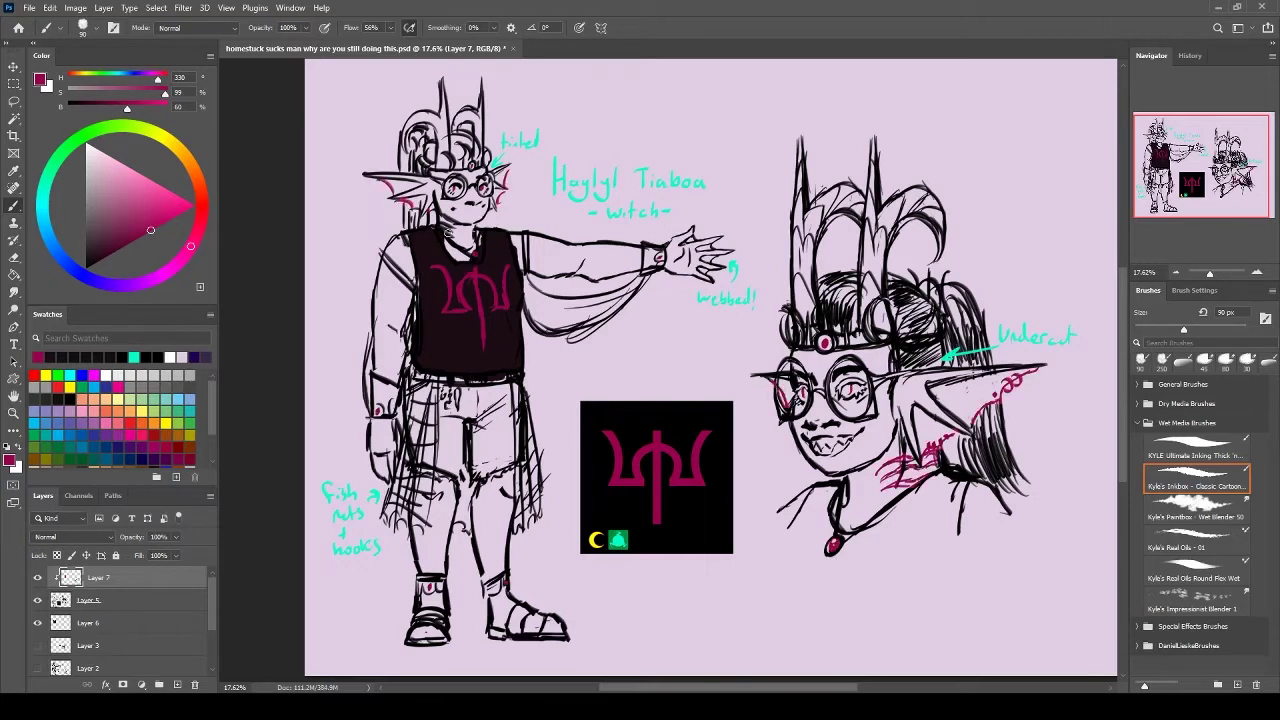
left_click_drag(442, 224, 458, 244)
key("e")
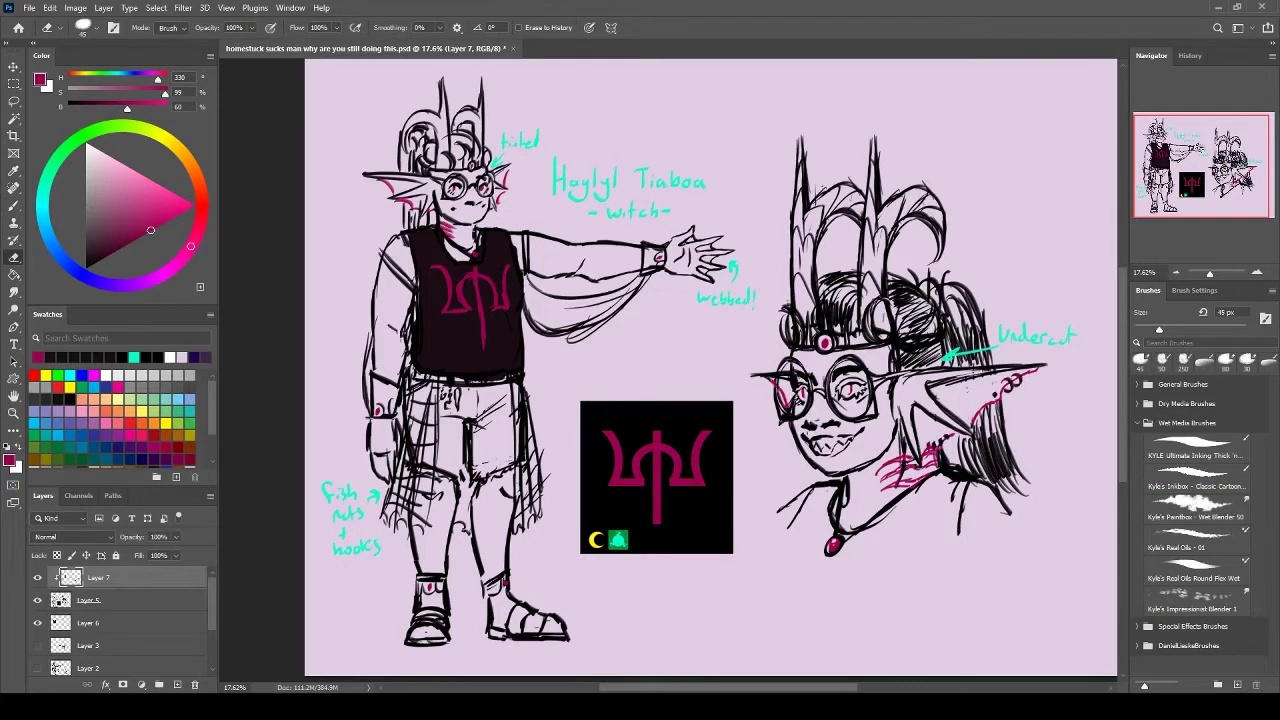
key("ctrl+e")
Fill the figure's shorts with dark grey on the colour layer beneath the line art
left_click(88, 600)
key("b")
left_click(1196, 486)
mouse_move(412, 390)
left_mouse_down()
mouse_move(428, 456)
mouse_move(482, 452)
left_mouse_up()
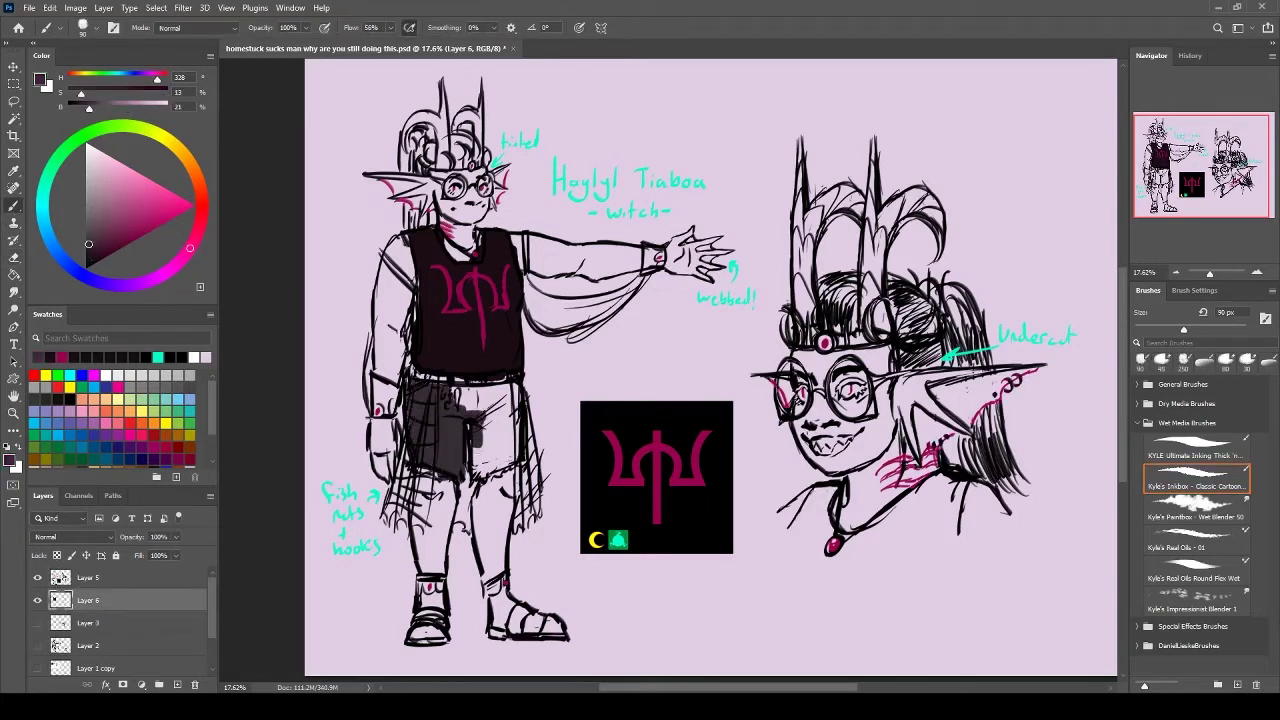
left_click_drag(455, 390, 515, 478)
left_click_drag(452, 384, 510, 460)
Write the turquoise note "canvas" beside the figure's hip on the line-art layer, with an arrow toward the shorts
left_click(88, 577)
left_click(618, 540, "alt")
key("bracketleft")
key("bracketleft")
key("bracketleft")
key("bracketleft")
key("bracketleft")
left_click_drag(538, 380, 602, 374)
left_click_drag(554, 396, 536, 410)
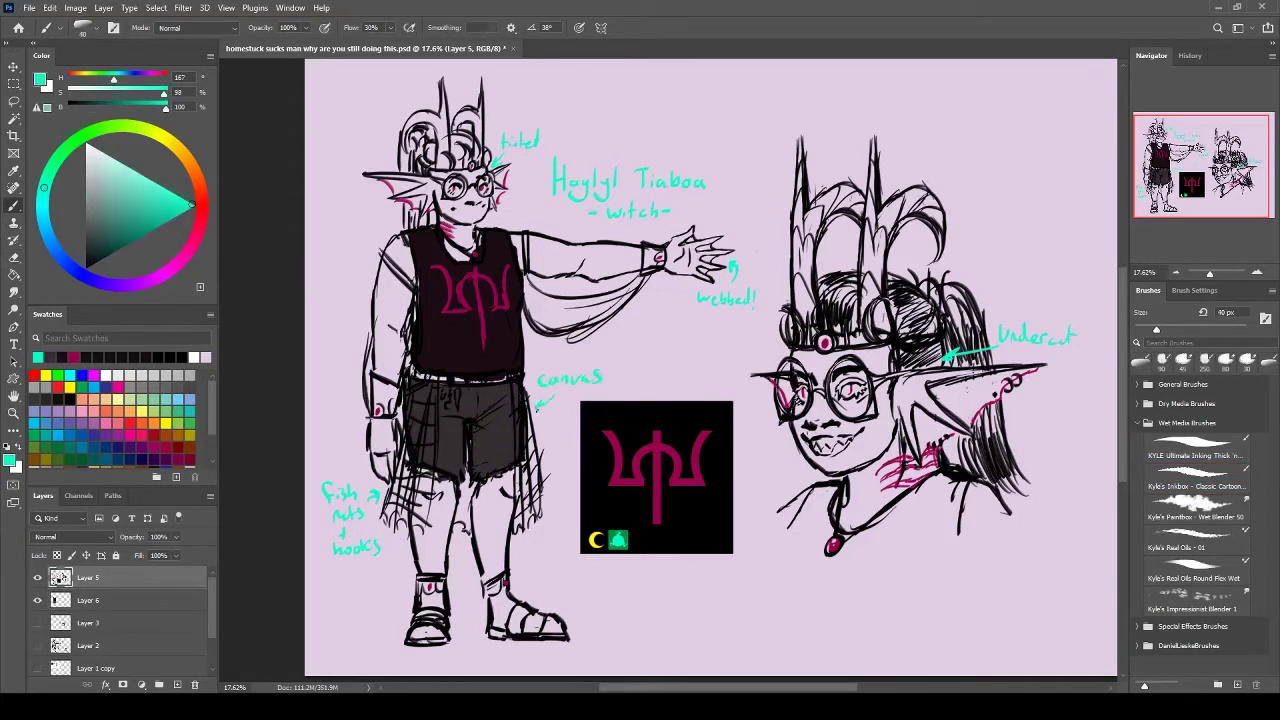
Fill the figure's legs, feet, hands, arms and face with grey skin colour on the layer beneath the line art
left_click(88, 600)
left_click(1142, 360)
left_click_drag(440, 475, 422, 570)
left_click_drag(480, 478, 530, 625)
left_click_drag(430, 588, 432, 625)
left_click_drag(385, 420, 386, 476)
left_click_drag(390, 382, 395, 250)
mouse_move(520, 250)
left_mouse_down()
mouse_move(635, 255)
mouse_move(685, 235)
mouse_move(720, 268)
left_mouse_up()
mouse_move(380, 185)
left_mouse_down()
mouse_move(430, 195)
mouse_move(470, 245)
mouse_move(470, 200)
left_mouse_up()
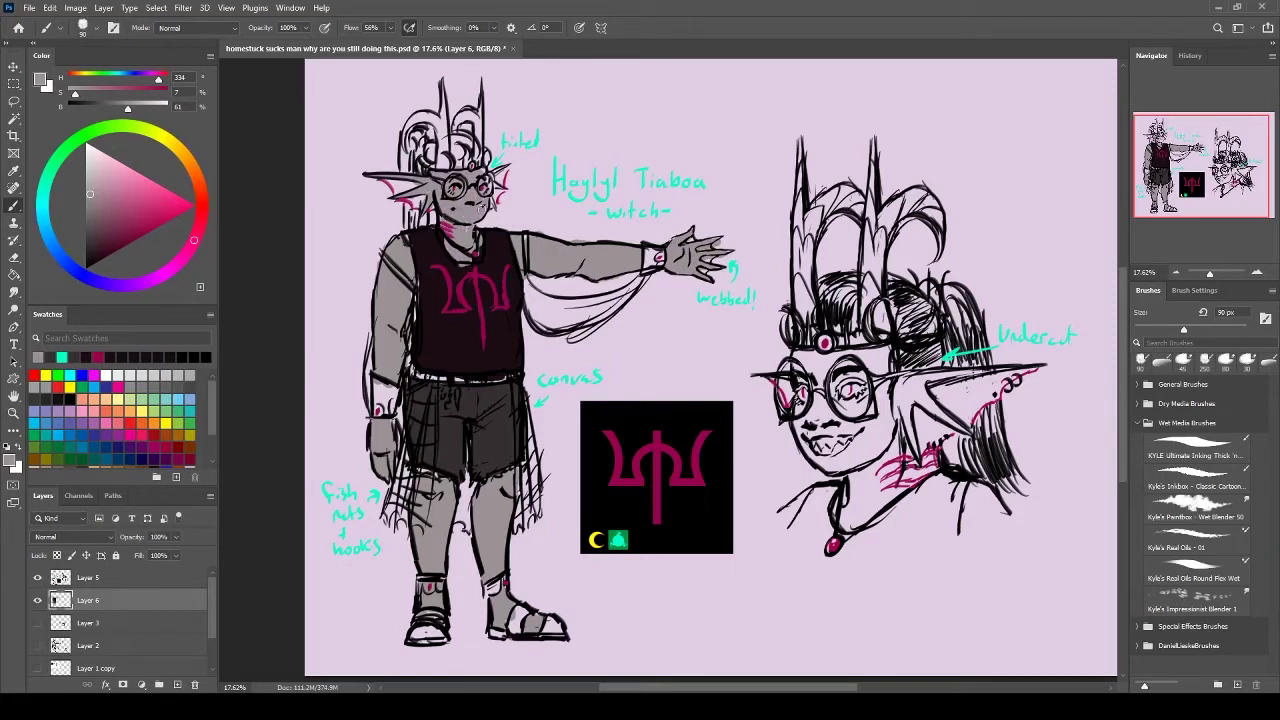
Fill the belt, the ankle area and both sandals with the shirt's dark maroon
left_click(450, 320, "alt")
left_click(455, 330, "alt")
left_click_drag(440, 380, 510, 378)
left_click_drag(424, 572, 430, 582)
left_click_drag(410, 630, 445, 640)
left_click_drag(485, 578, 550, 638)
Fill the full figure's ear fins with the pink sampled from the neck gills
left_click(452, 227, "alt")
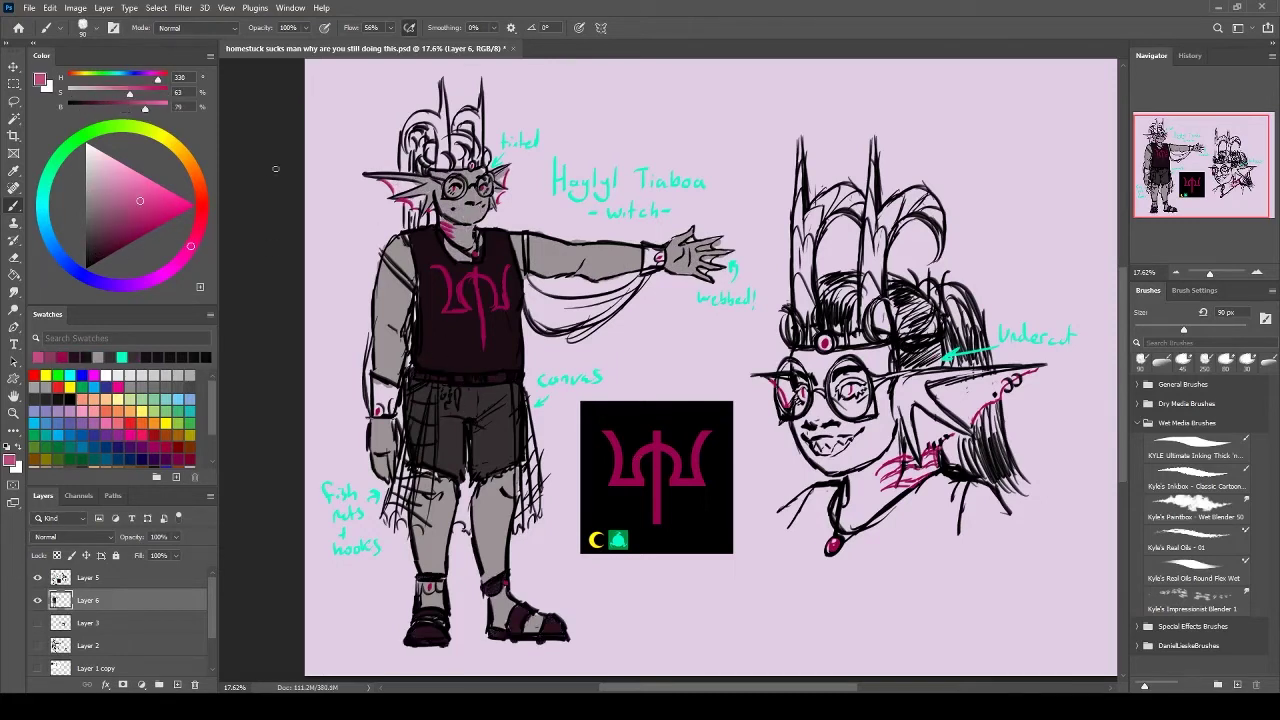
left_click_drag(388, 180, 425, 210)
left_click_drag(505, 170, 495, 202)
left_click(405, 190, "alt")
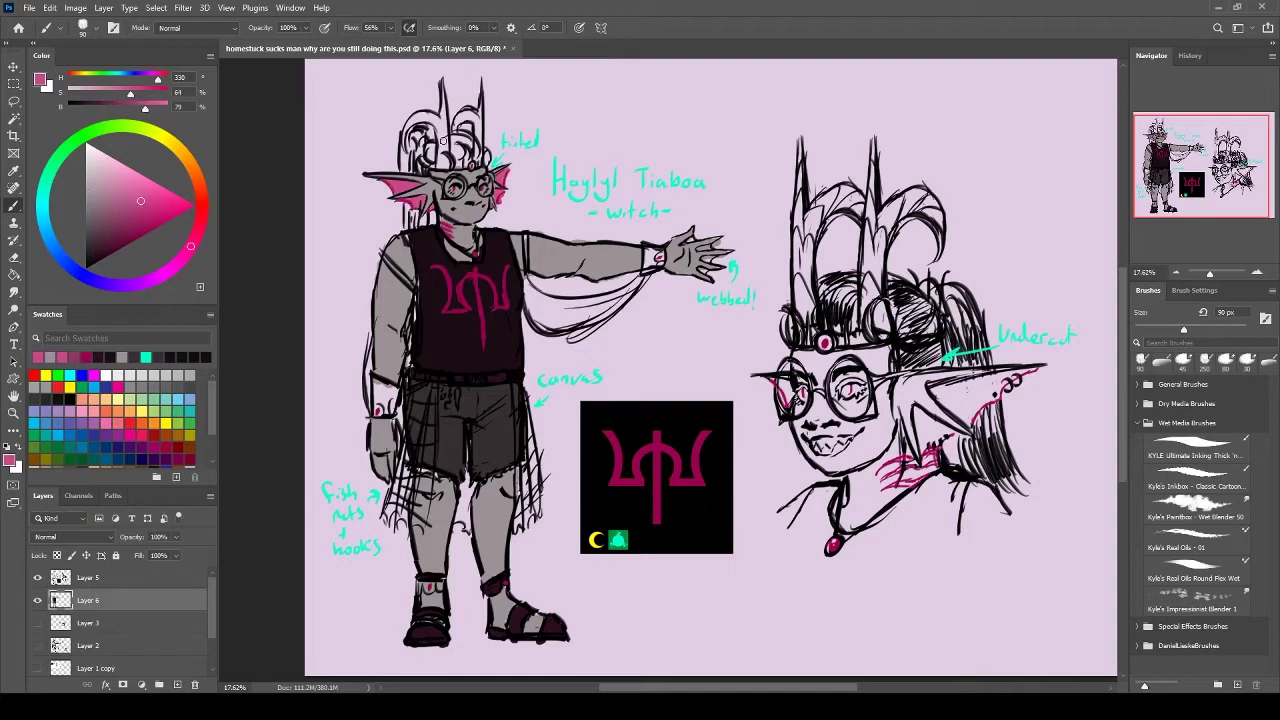
left_click(43, 187)
left_click(97, 180)
left_click_drag(410, 390, 425, 525)
left_click_drag(515, 385, 515, 530)
left_click_drag(470, 470, 464, 530)
left_click(164, 137)
key("ctrl+z")
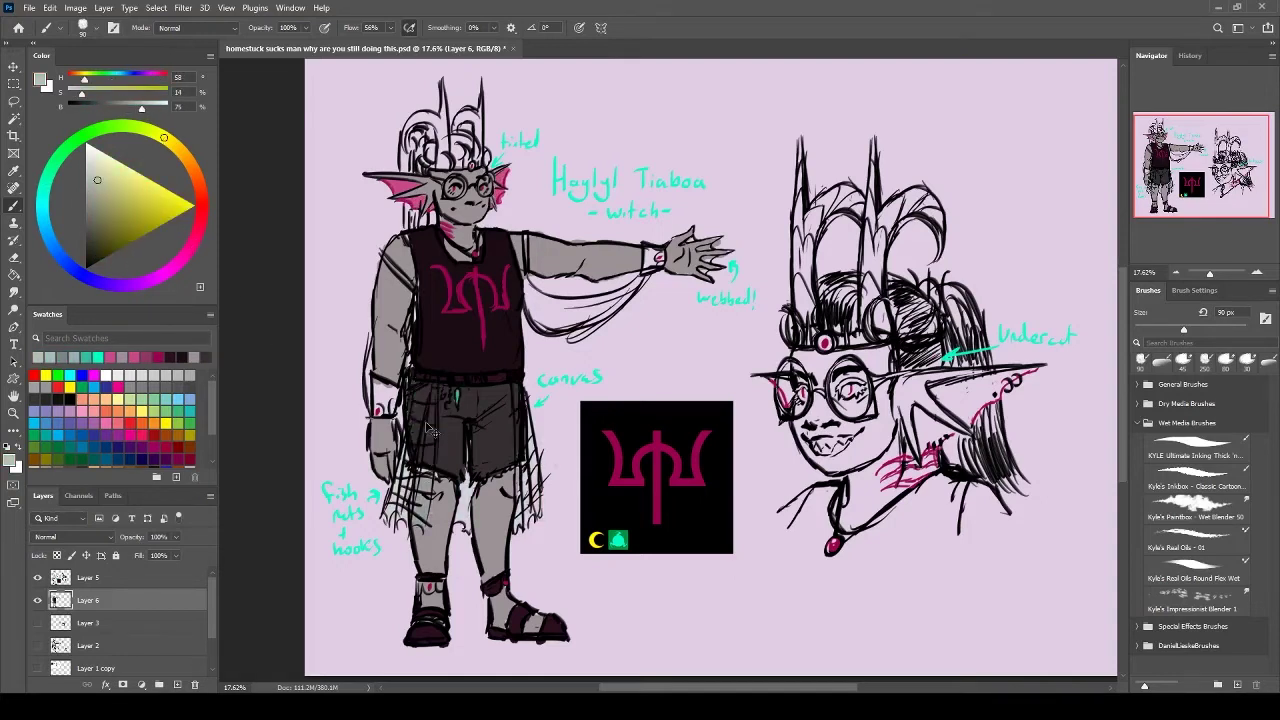
Dab a small palette of beige, teal and pale yellow beside the figure's ankle and add a new layer
left_click(385, 585)
left_click(127, 176)
left_click(373, 582)
left_click(176, 684)
Paint the fishnets around the figure's shorts pale yellow on the new layer and reduce the layer's opacity to 48%
left_click_drag(410, 382, 418, 444)
left_click_drag(402, 378, 400, 526)
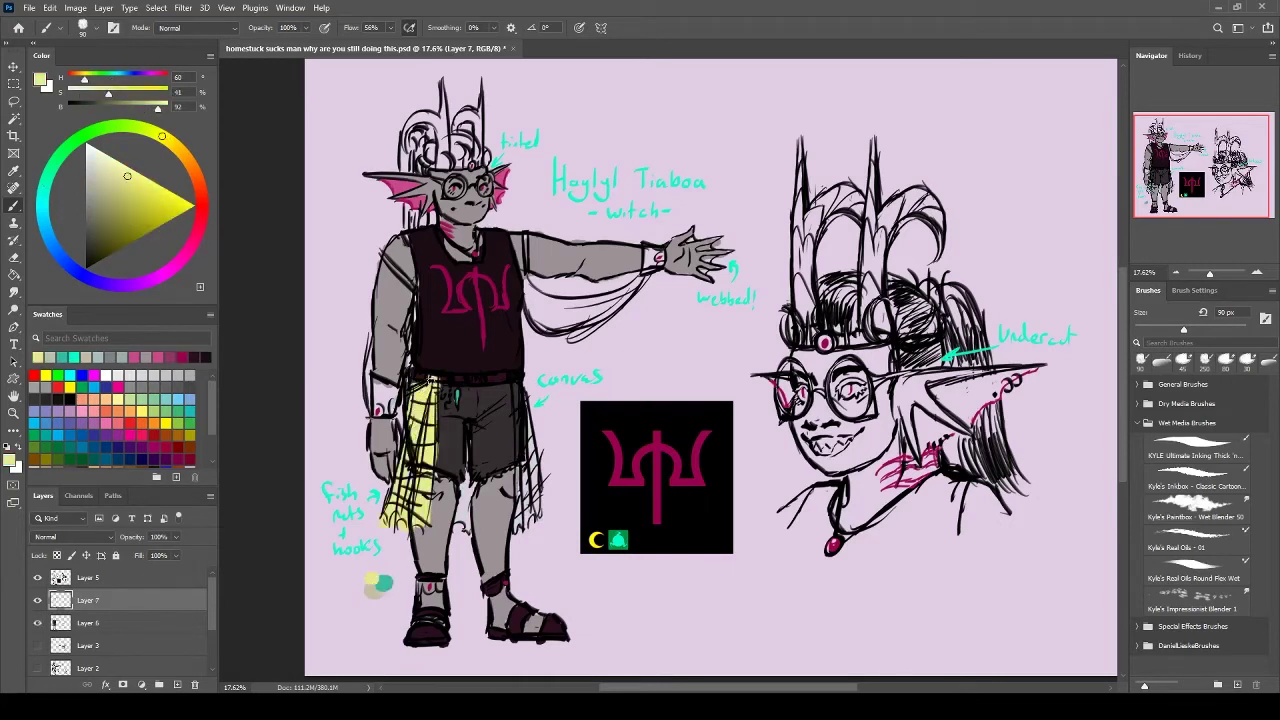
left_click_drag(462, 460, 466, 505)
left_click_drag(474, 494, 452, 528)
left_click_drag(515, 370, 518, 458)
left_click_drag(176, 537, 158, 556)
Paint teal over the fishnets on the lowered-arm side and blend it into the yellow between the legs
key("x")
key("alt+shift+BackSpace")
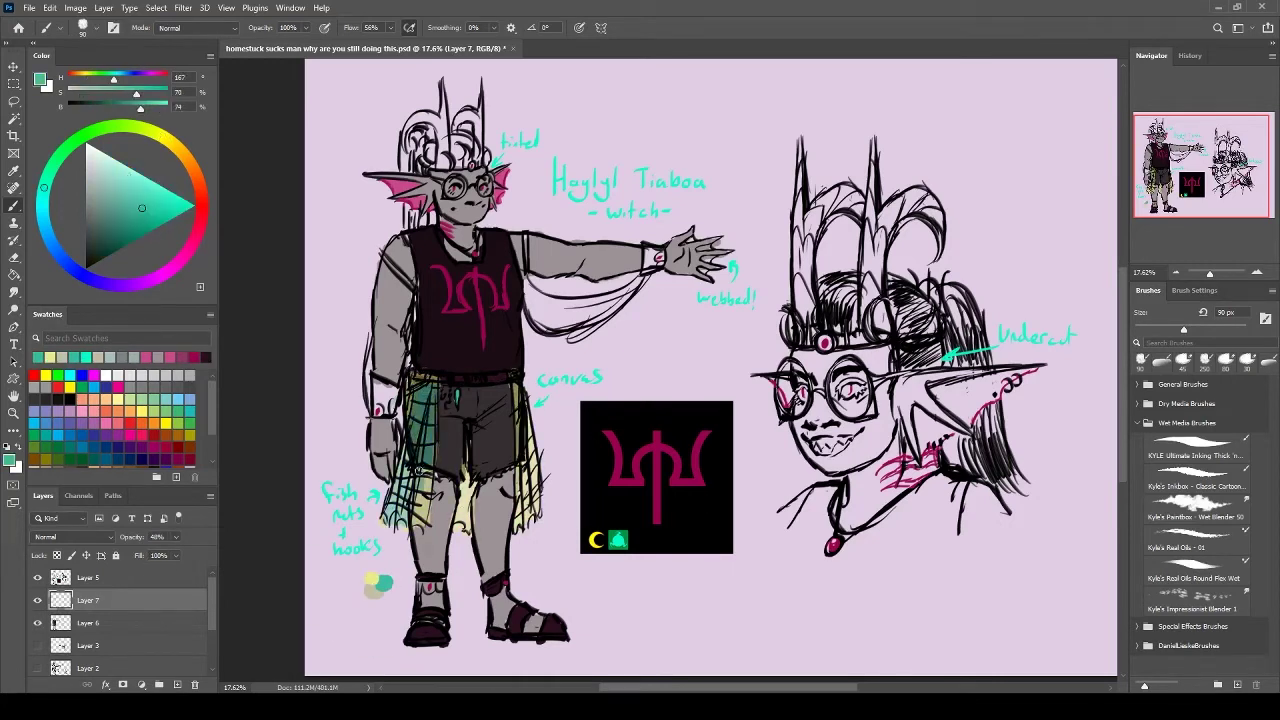
key("r")
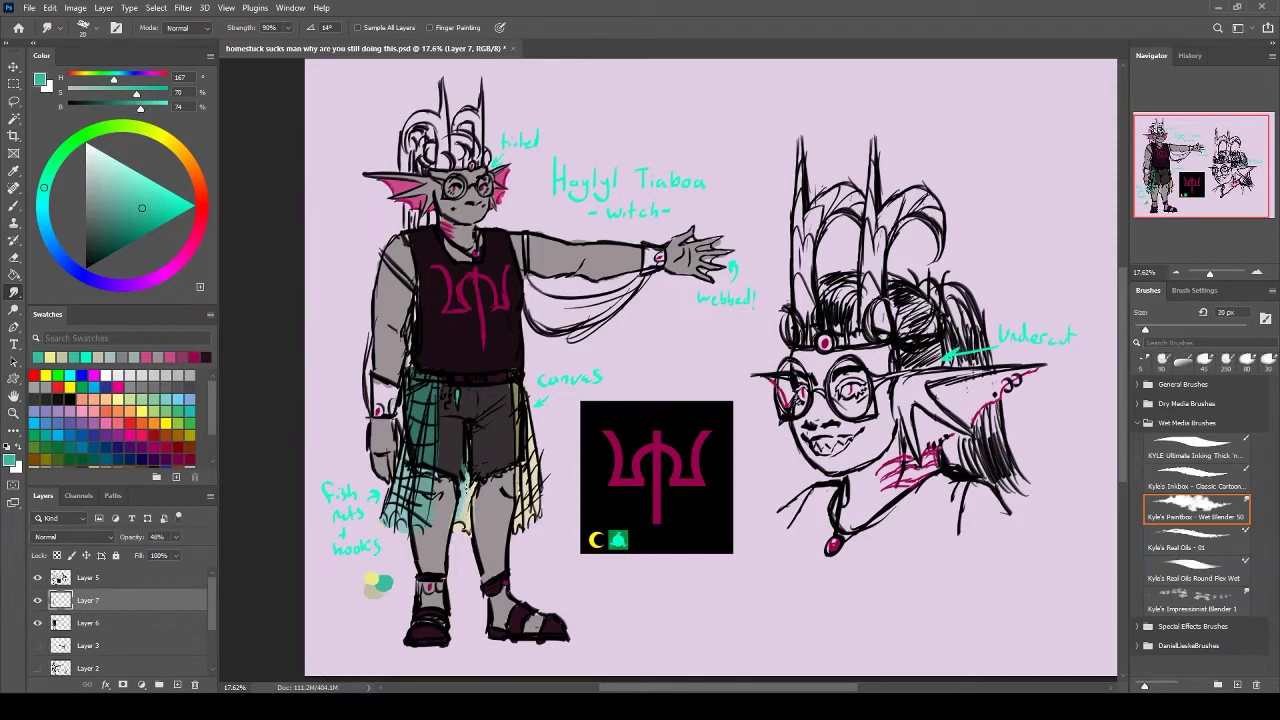
key("b")
key("x")
key("x")
Fill the cloth draped beneath the outstretched arm with translucent blue and merge the layer into the colour layer
left_click_drag(530, 287, 630, 310)
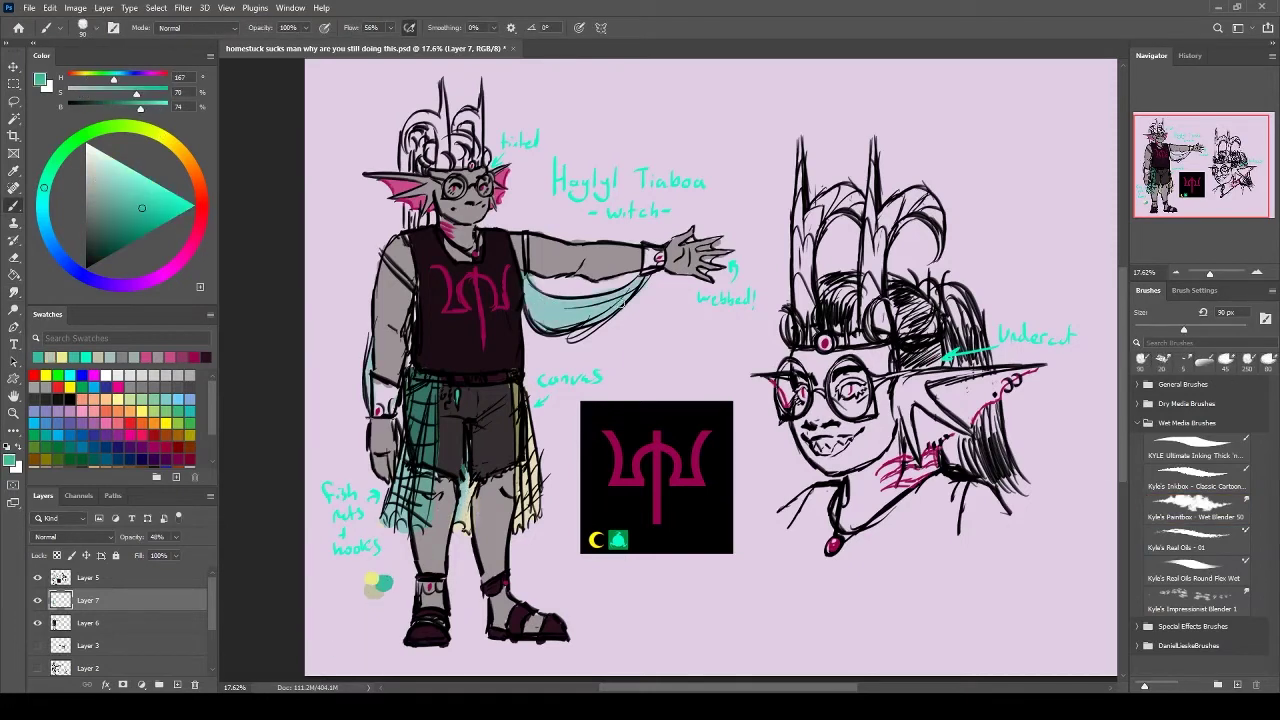
left_click(55, 248)
left_click_drag(545, 285, 645, 300)
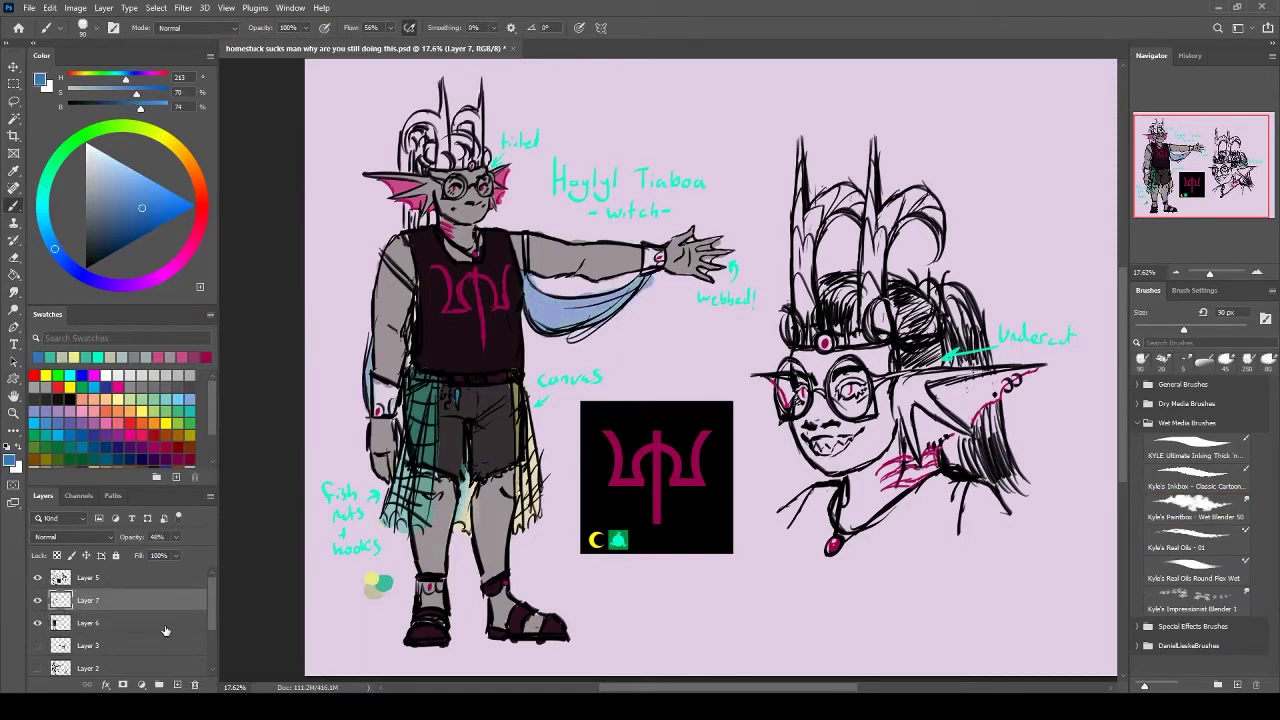
key("x")
key("ctrl+e")
Colour the figure's wrist cuffs, armbands, anklets and belt buckle gold
left_click_drag(648, 252, 660, 265)
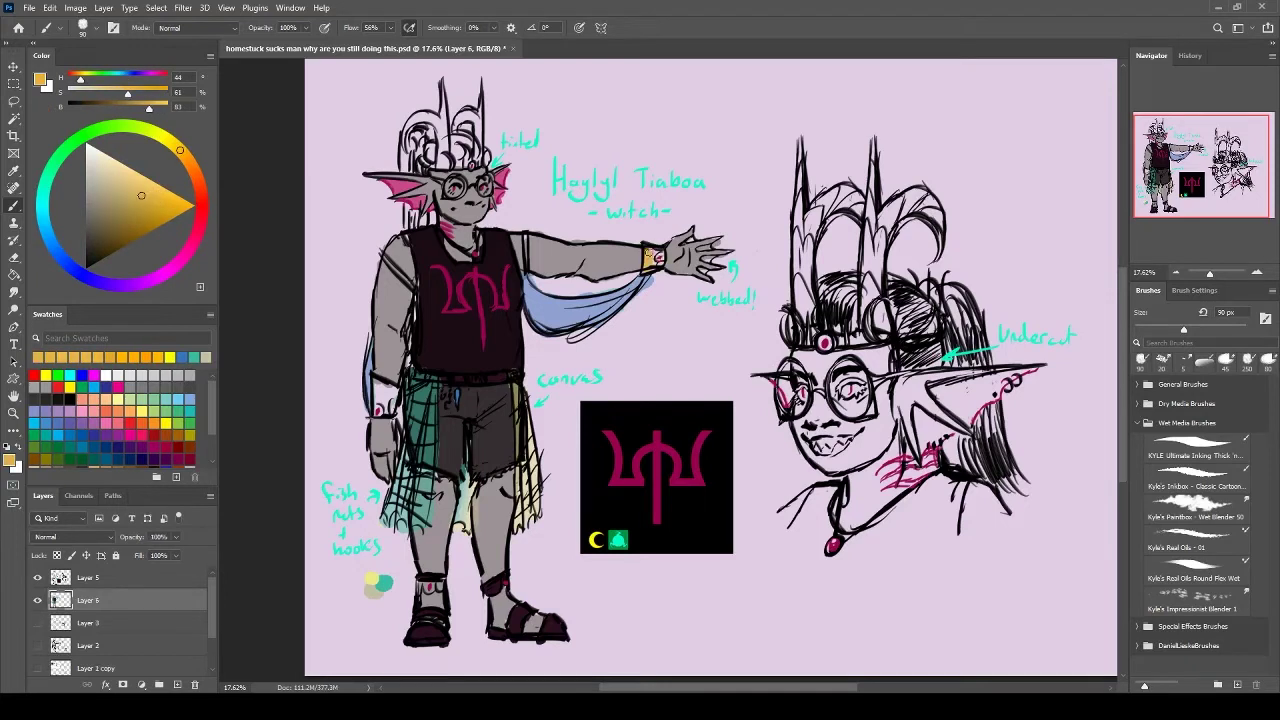
left_click_drag(376, 386, 396, 408)
left_click_drag(416, 586, 442, 588)
left_click_drag(488, 594, 506, 580)
left_click_drag(470, 379, 482, 379)
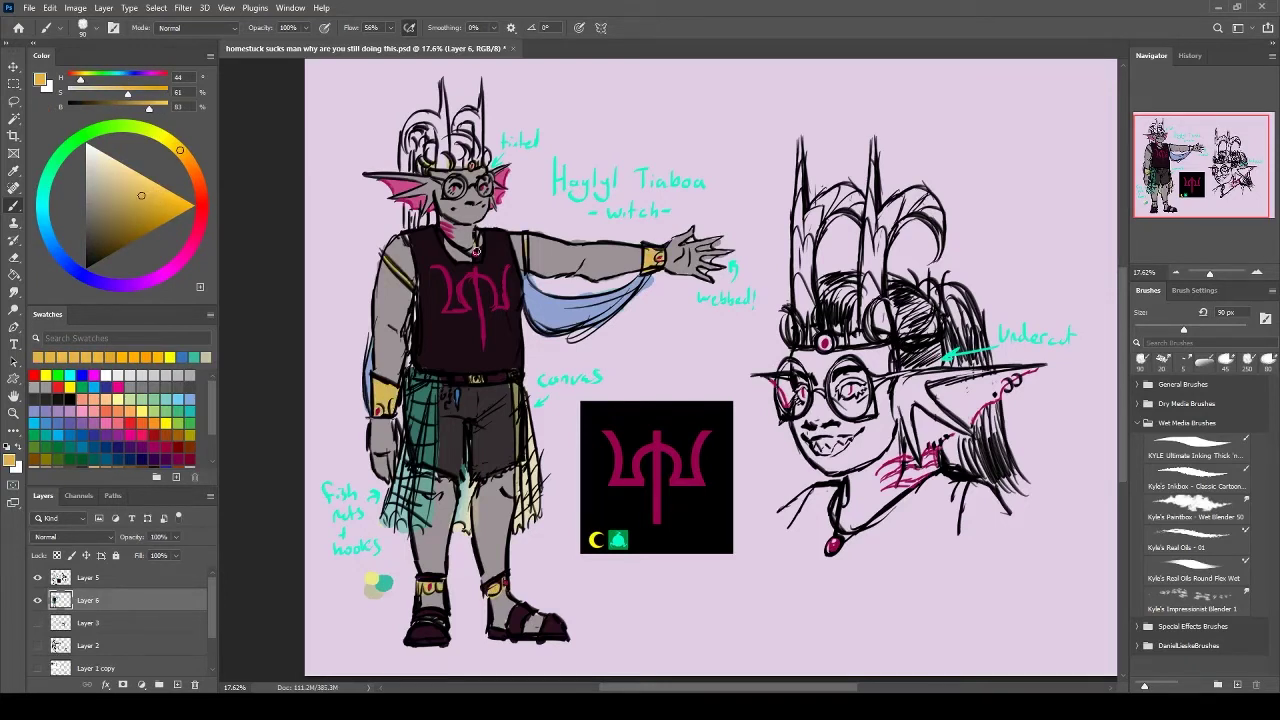
Paint the webbing between the figure's fingers with the ear fins' pink
left_click(497, 183, "alt")
left_click_drag(700, 246, 722, 252)
left_click_drag(698, 270, 710, 283)
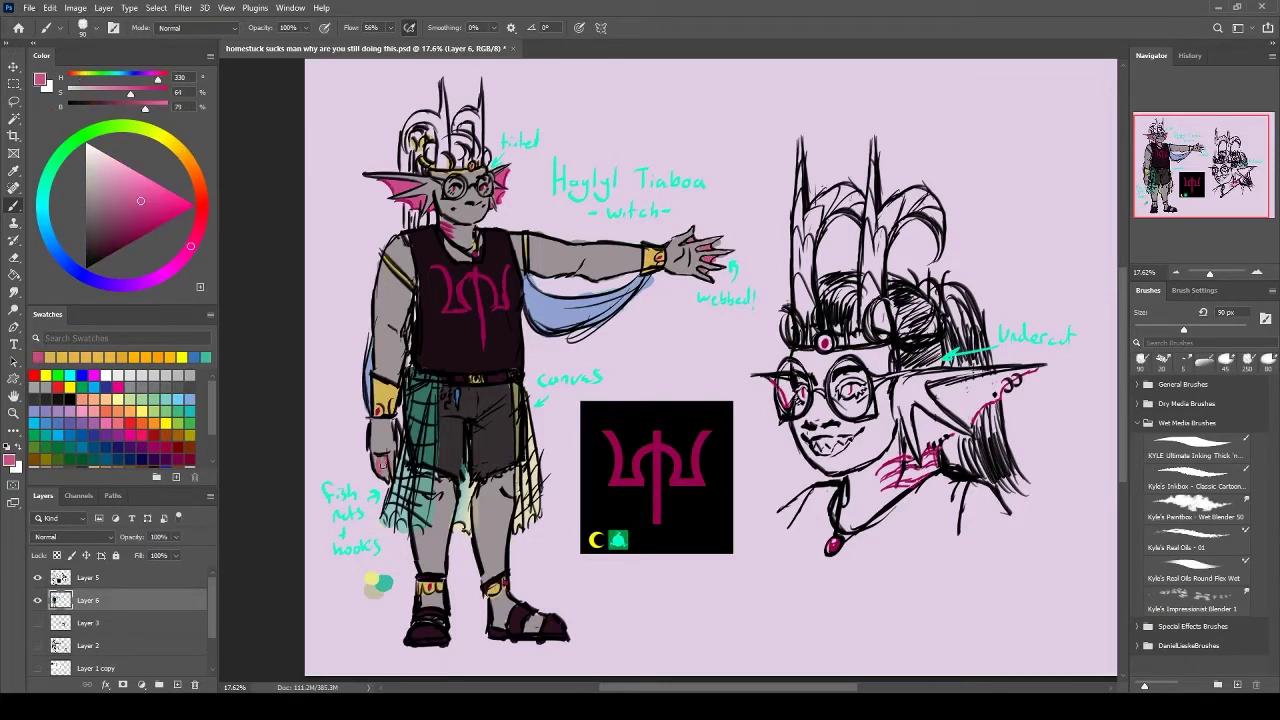
Recolour the figure's shirt from dark maroon to near-black
left_click(414, 301, "alt")
left_click(410, 241, "alt")
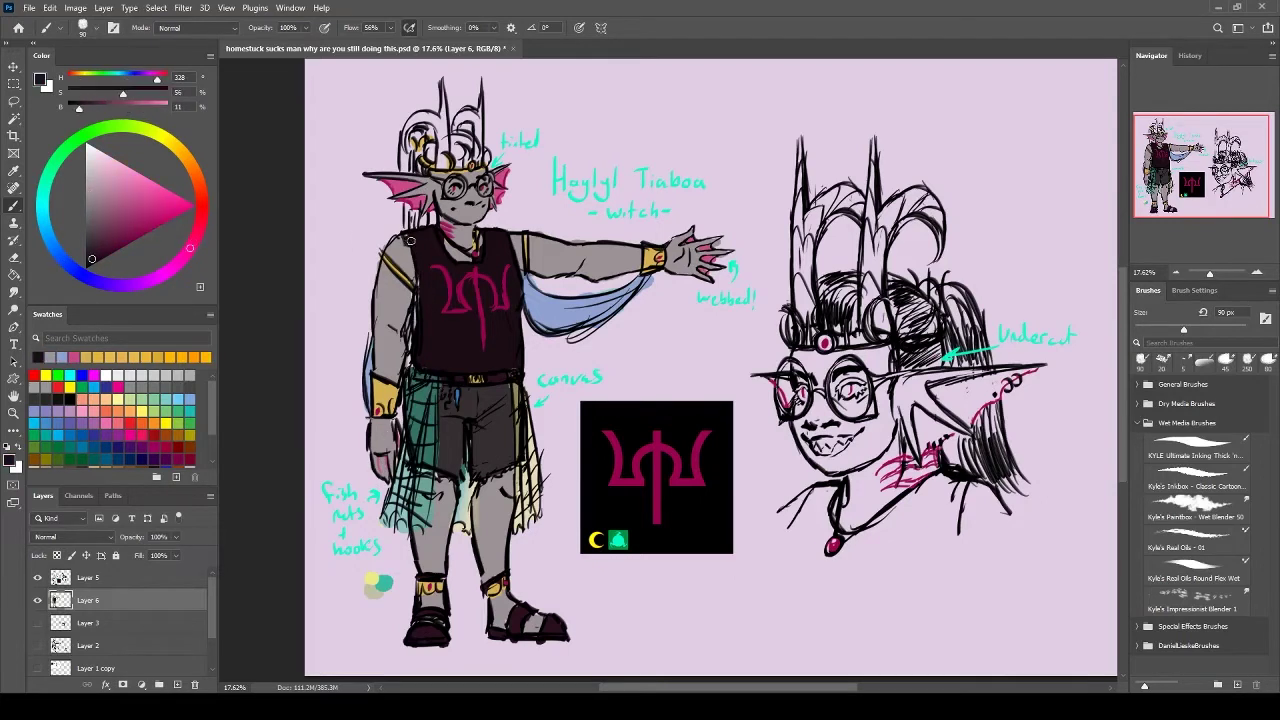
left_click(470, 340, "alt")
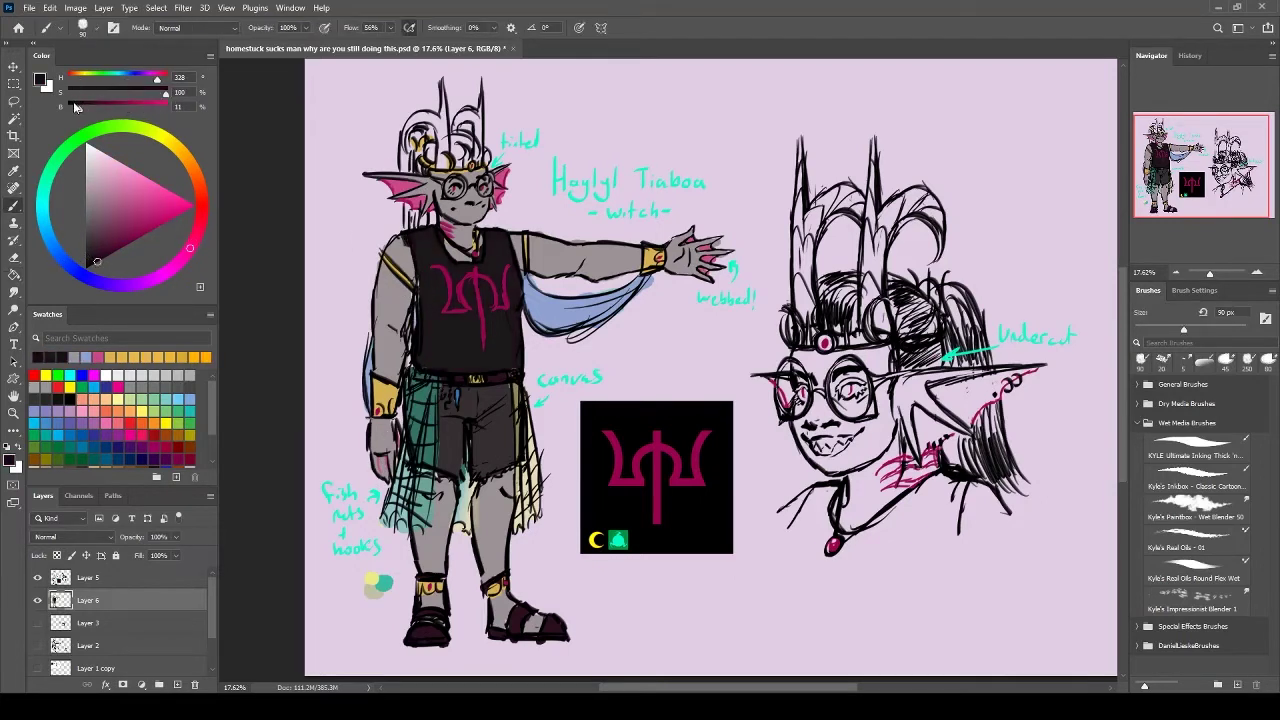
Fill the figure's hair with black around the crown and behind the neck
left_click_drag(401, 150, 438, 226)
left_click_drag(448, 130, 470, 170)
mouse_move(418, 145)
left_mouse_down()
mouse_move(440, 165)
mouse_move(426, 174)
left_mouse_up()
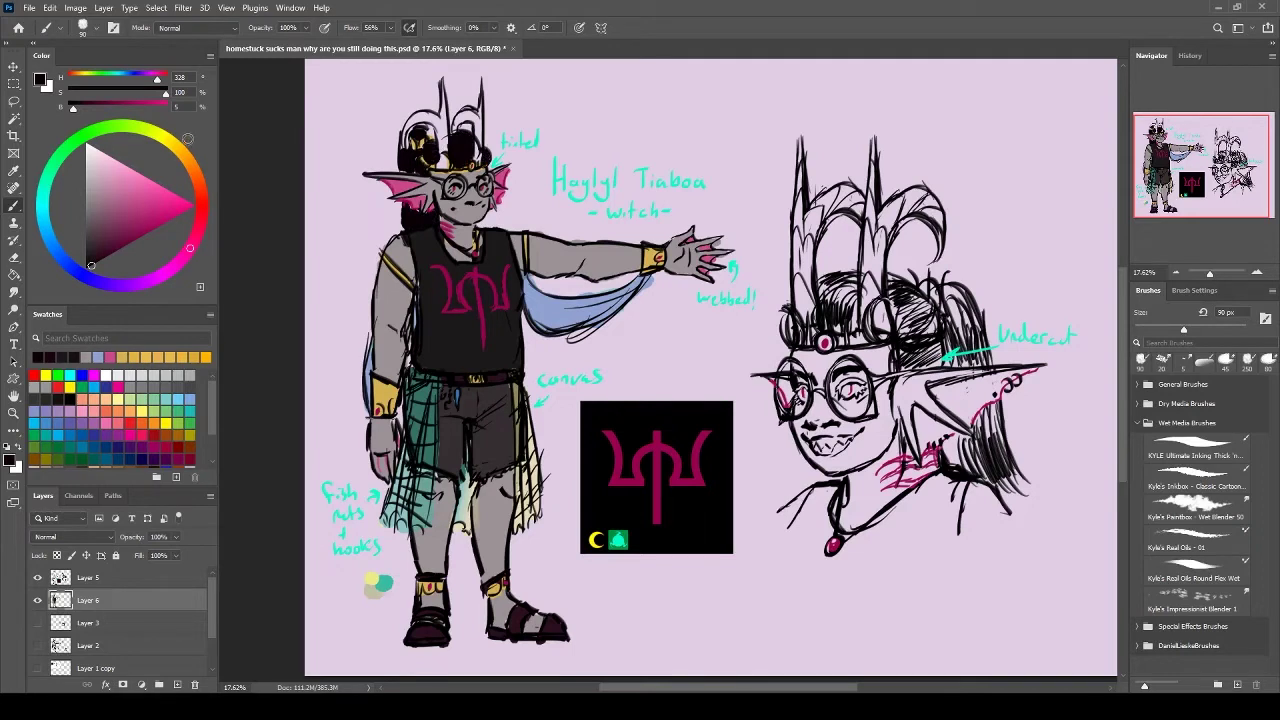
Colour the figure's horns with bands of yellow, orange and red down to the base
left_click(425, 152, "alt")
left_click_drag(436, 114, 444, 142)
mouse_move(458, 110)
left_mouse_down()
mouse_move(478, 130)
mouse_move(448, 155)
left_mouse_up()
right_click(472, 123, "alt+shift")
mouse_move(474, 130)
left_mouse_down()
mouse_move(484, 154)
mouse_move(448, 168)
left_mouse_up()
left_click_drag(476, 148, 482, 164)
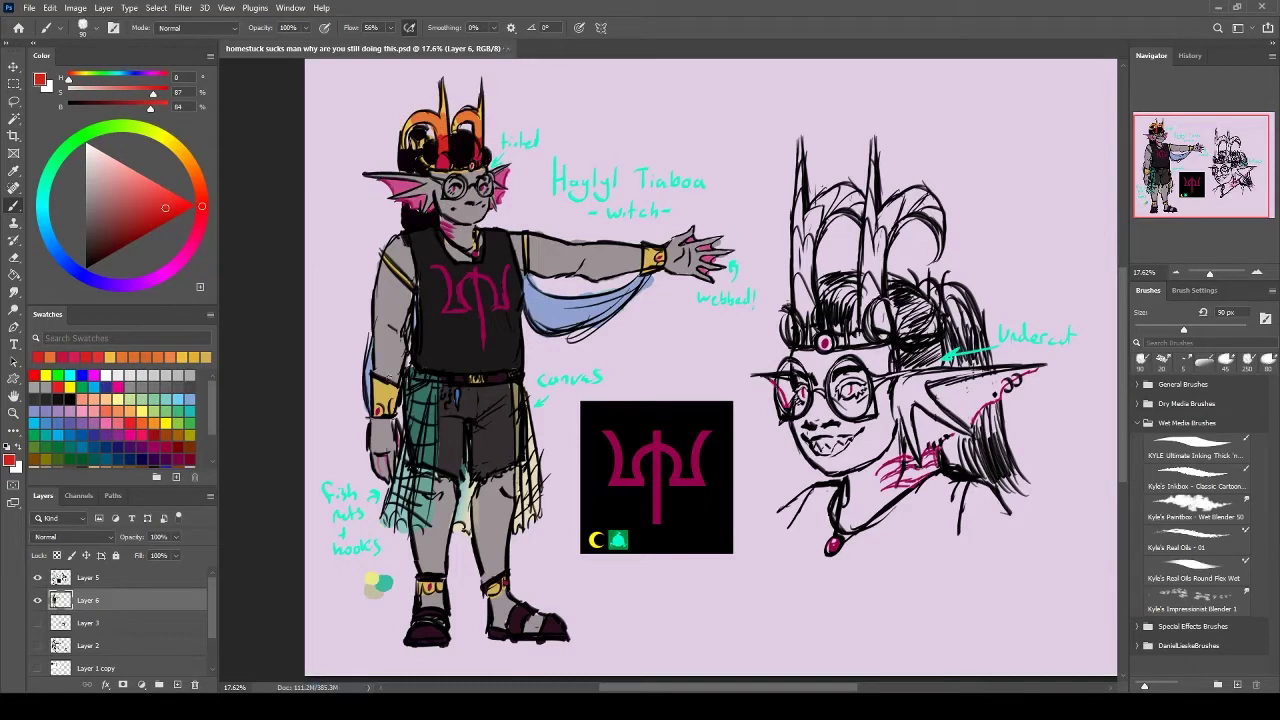
Paint the figure's glasses lenses teal and the eyes yellow using a new layer, and merge it into the colour layer
left_click(389, 379, "alt")
left_click(424, 420, "alt")
key("ctrl+shift+alt+n")
left_click_drag(450, 182, 492, 192)
left_click(473, 290, "alt")
key("ctrl+e")
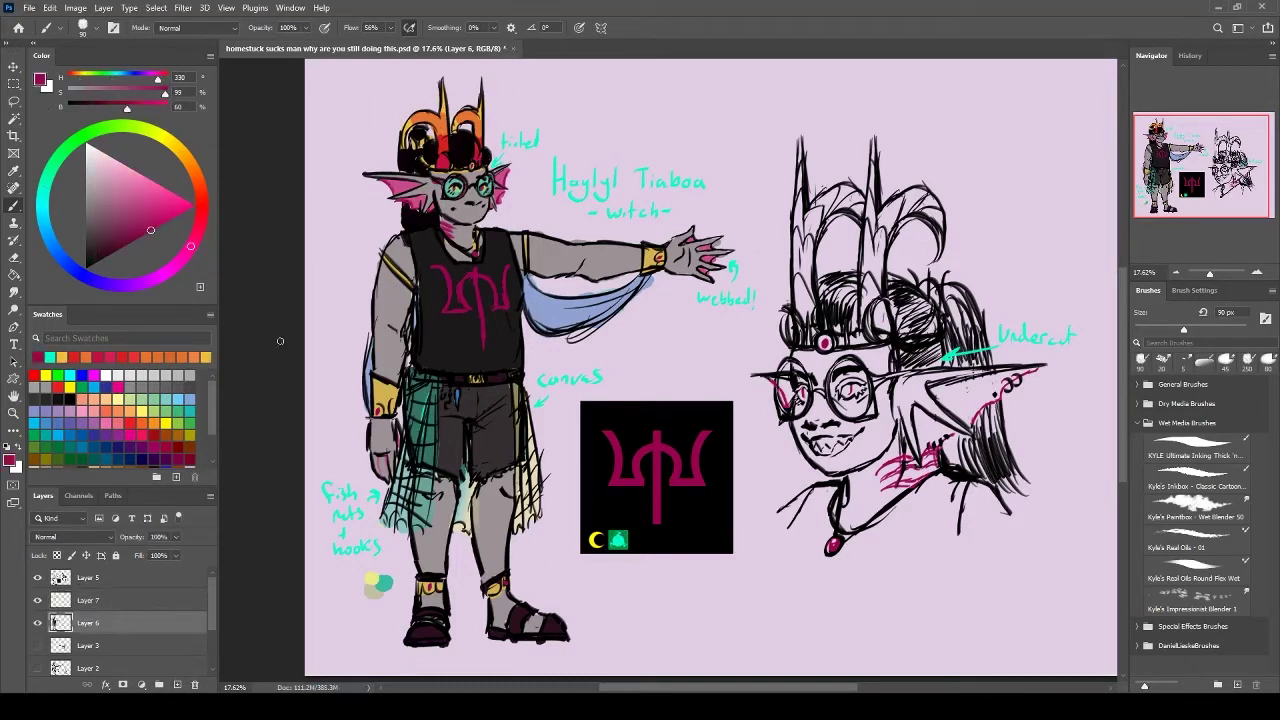
left_click(382, 577, "alt")
left_click_drag(700, 400, 640, 409)
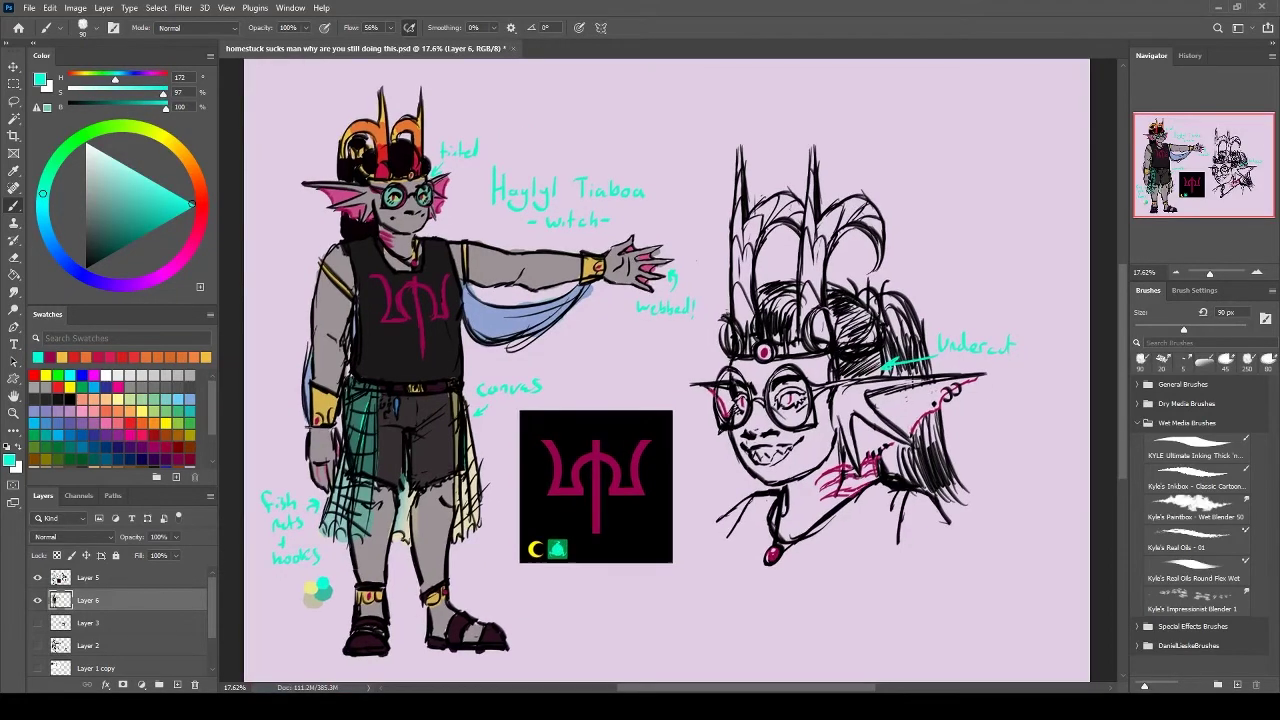
mouse_move(615, 522)
left_mouse_down()
mouse_move(690, 467)
mouse_move(619, 498)
left_mouse_up()
key("alt+bracketright")
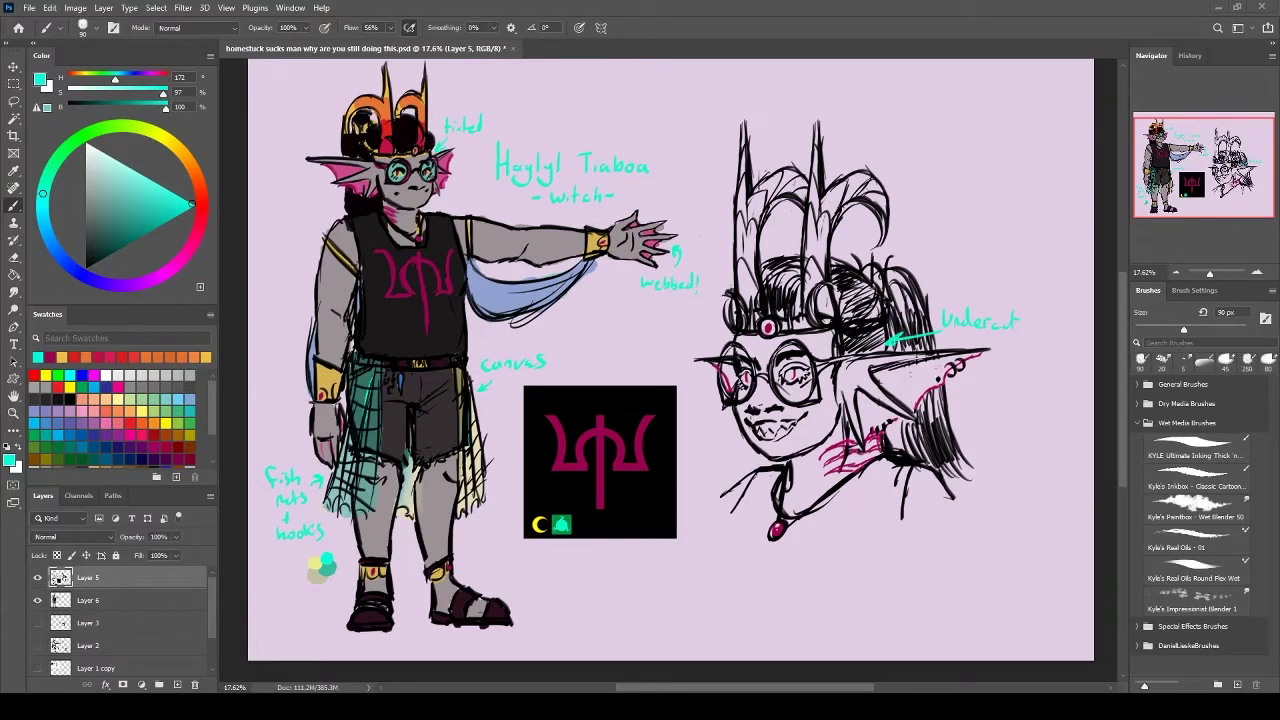
key("alt+bracketleft")
key("alt+bracketright")
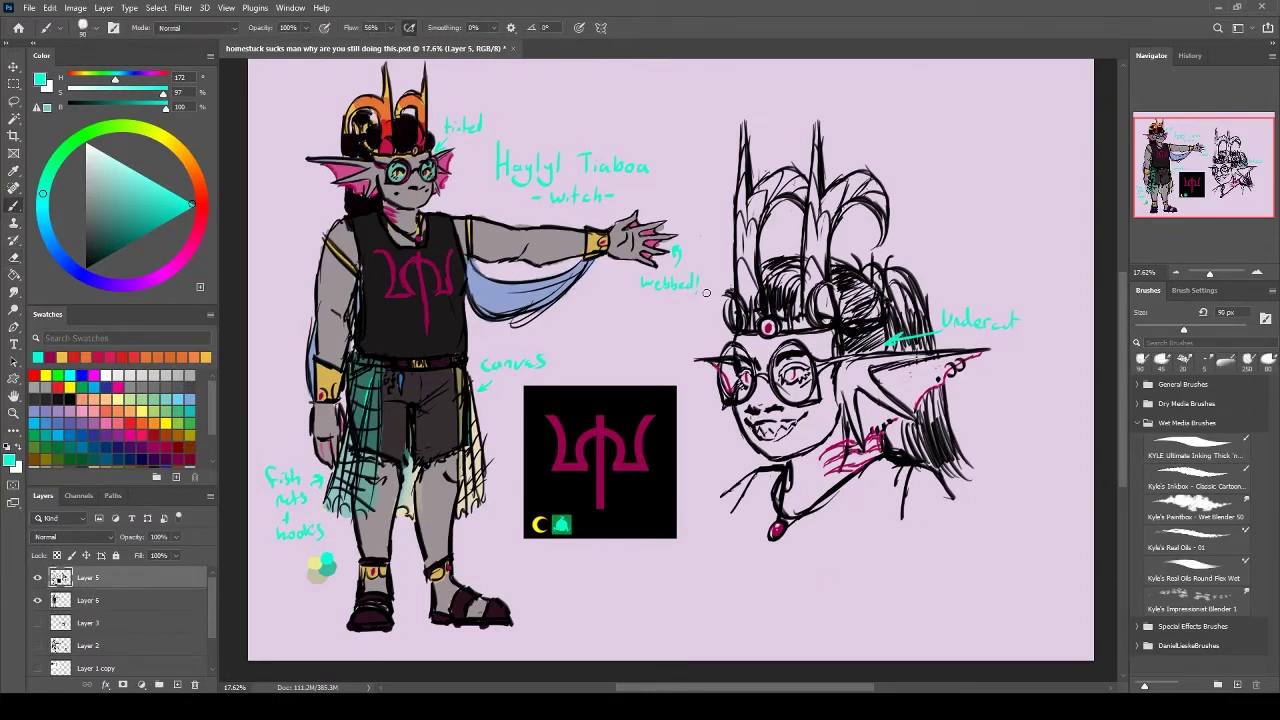
key("alt+bracketleft")
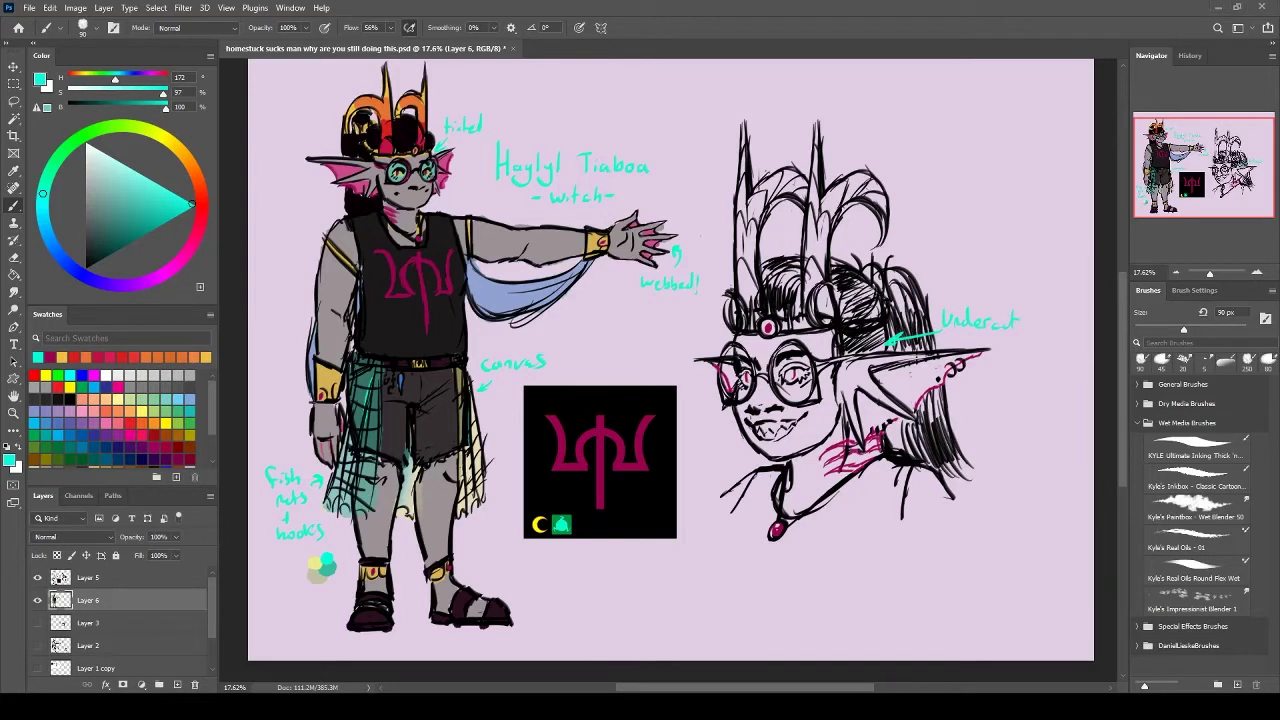
Fill the head study's shirt with the near-black sampled from the full figure's shirt
left_click(375, 350, "alt")
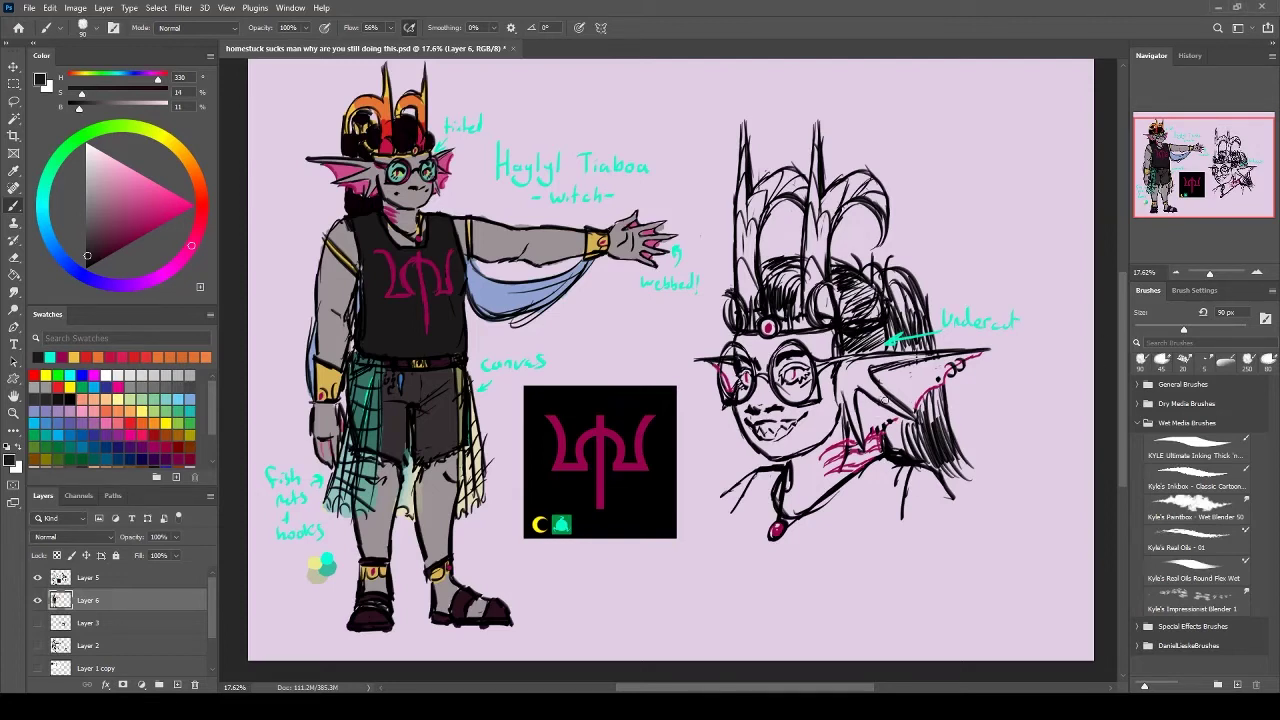
scroll(830, 350, "up", 3)
left_click_drag(700, 400, 820, 295)
mouse_move(640, 440)
left_mouse_down()
mouse_move(600, 520)
mouse_move(870, 457)
mouse_move(690, 540)
left_mouse_up()
Add turquoise accents to the pendant gem of the head study
left_click(294, 520, "alt")
left_click(663, 530)
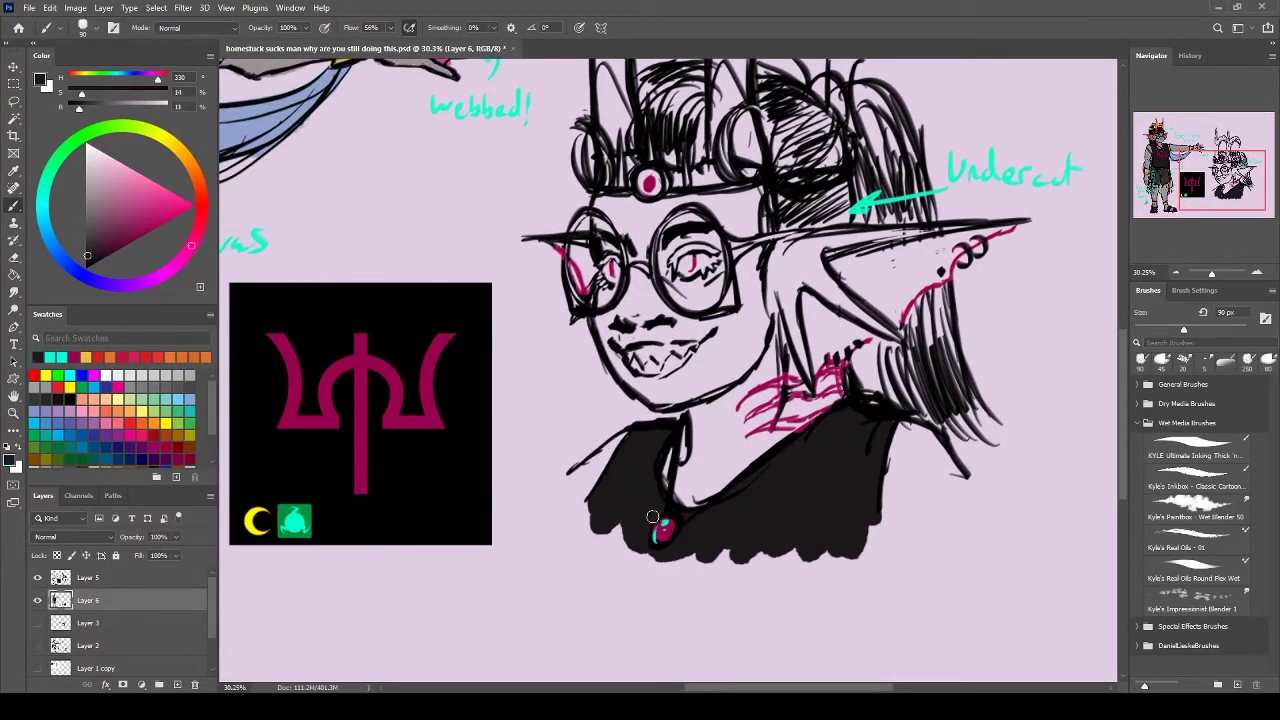
left_click(648, 183)
left_click_drag(649, 184, 660, 255)
Block grey skin colour along the forehead, jaw and neck of the head study
left_click(768, 507, "alt")
left_click_drag(655, 520, 693, 560)
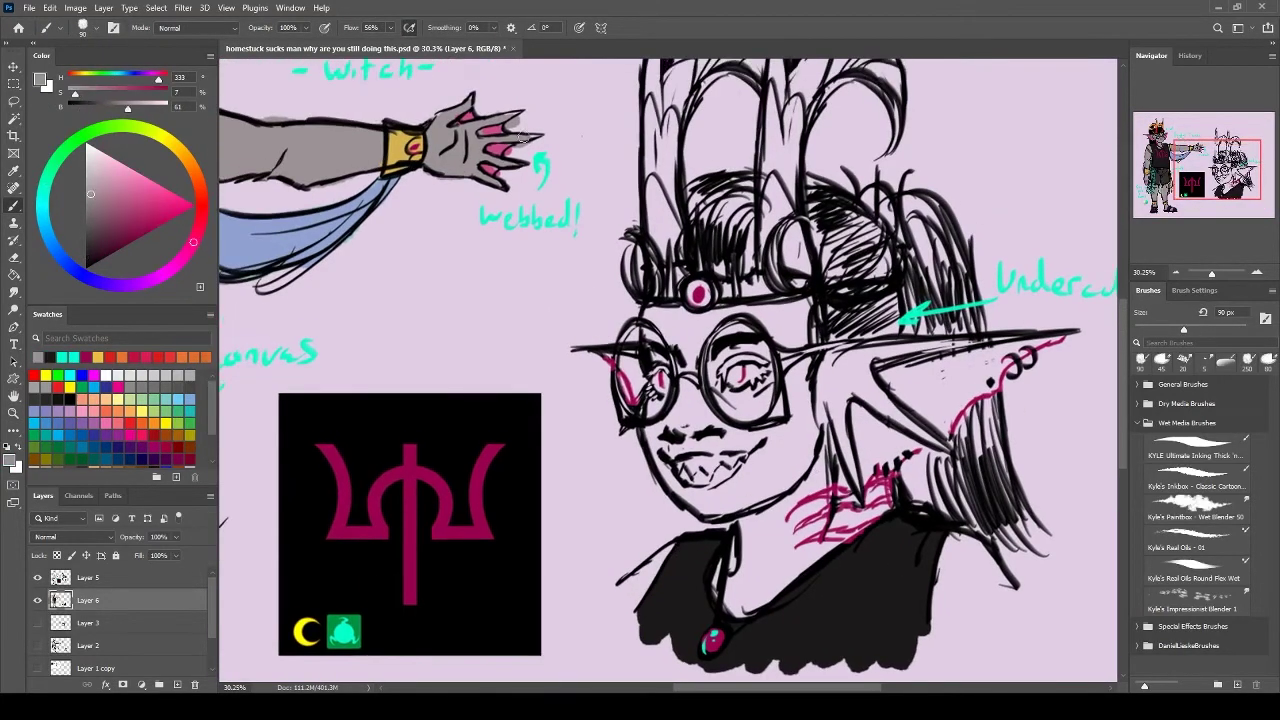
left_click_drag(650, 420, 780, 595)
left_click_drag(810, 475, 880, 545)
left_click_drag(650, 330, 790, 290)
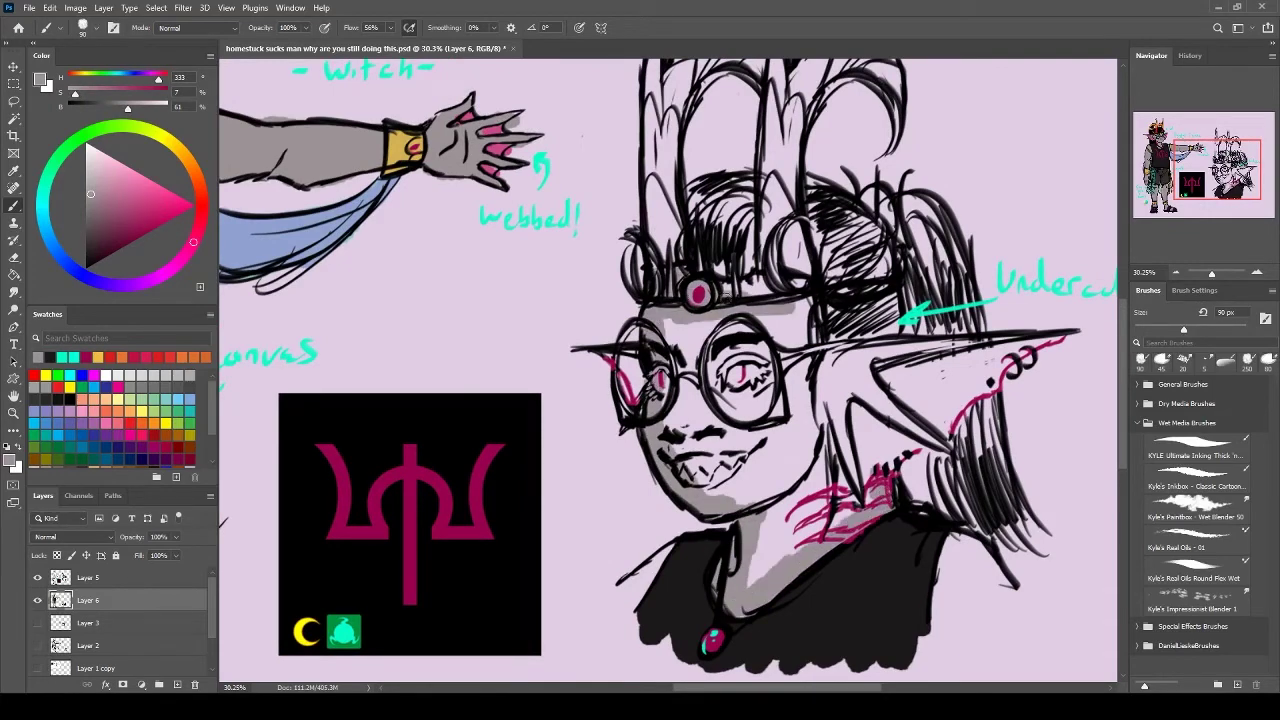
Fill the rest of the head study's face and ear with grey, including the areas around the glasses
mouse_move(800, 335)
left_mouse_down()
mouse_move(862, 356)
mouse_move(845, 470)
left_mouse_up()
left_click_drag(830, 380, 790, 560)
left_click_drag(700, 330, 740, 490)
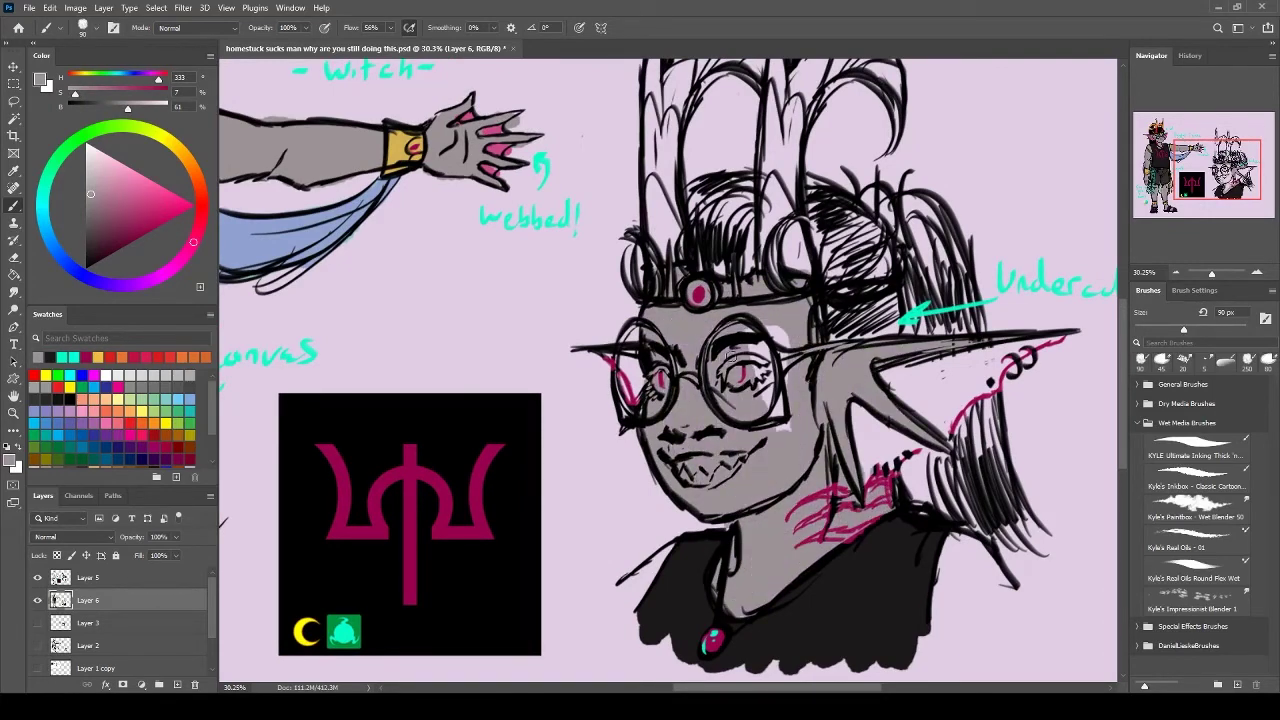
left_click_drag(770, 330, 760, 410)
key("e")
key("b")
mouse_move(600, 400)
left_mouse_down()
mouse_move(1045, 435)
mouse_move(551, 341)
left_mouse_up()
mouse_move(835, 380)
left_mouse_down()
mouse_move(845, 447)
mouse_move(862, 388)
mouse_move(961, 325)
mouse_move(1040, 318)
mouse_move(870, 345)
mouse_move(990, 335)
left_mouse_up()
Fill the webbing of the head study's ear fin with pink
left_click(924, 369, "alt")
left_click_drag(924, 369, 959, 433)
left_click_drag(543, 257, 529, 214)
Colour the head study's glasses and face details with teal lenses, yellow-green eyes, white teeth and dark magenta frames
left_click(857, 428, "alt")
left_click_drag(349, 194, 590, 283)
mouse_move(896, 486)
left_mouse_down()
mouse_move(964, 443)
mouse_move(1000, 478)
mouse_move(900, 470)
left_mouse_up()
left_click(1012, 475, "alt")
left_click_drag(1012, 475, 920, 418)
left_click(855, 500, "alt")
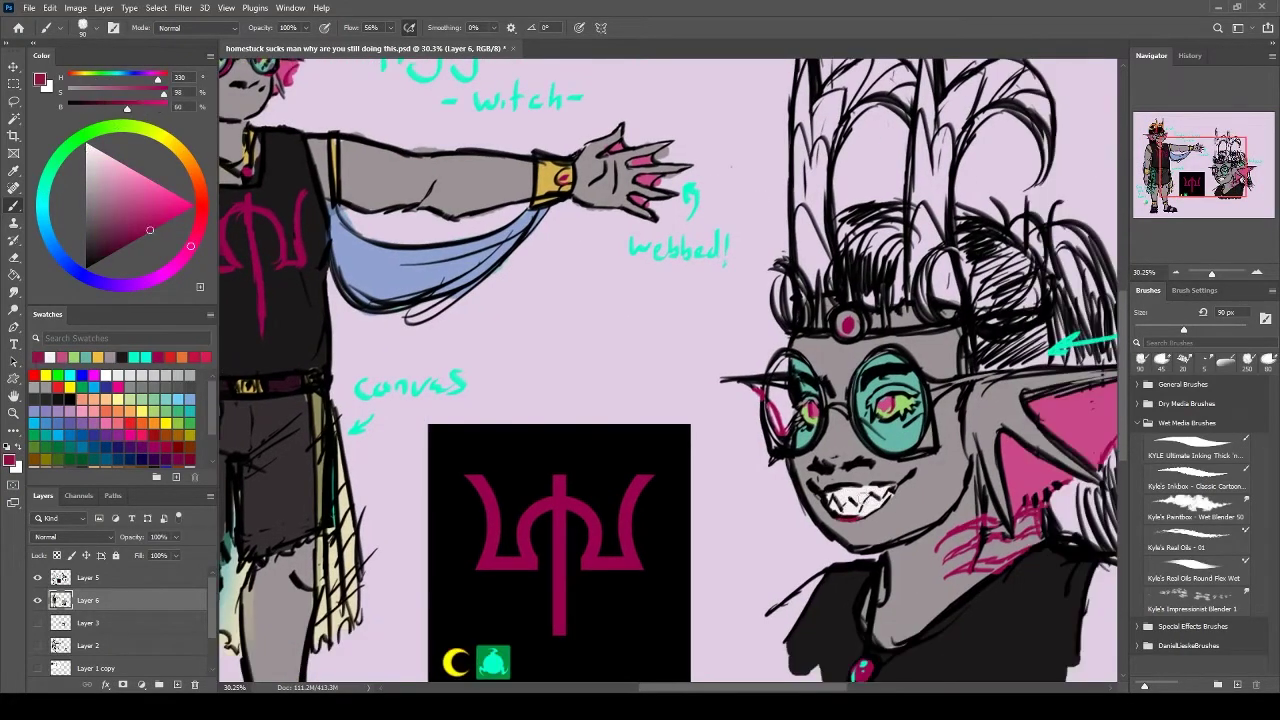
mouse_move(855, 500)
left_mouse_down()
mouse_move(870, 610)
mouse_move(1110, 640)
mouse_move(720, 480)
left_mouse_up()
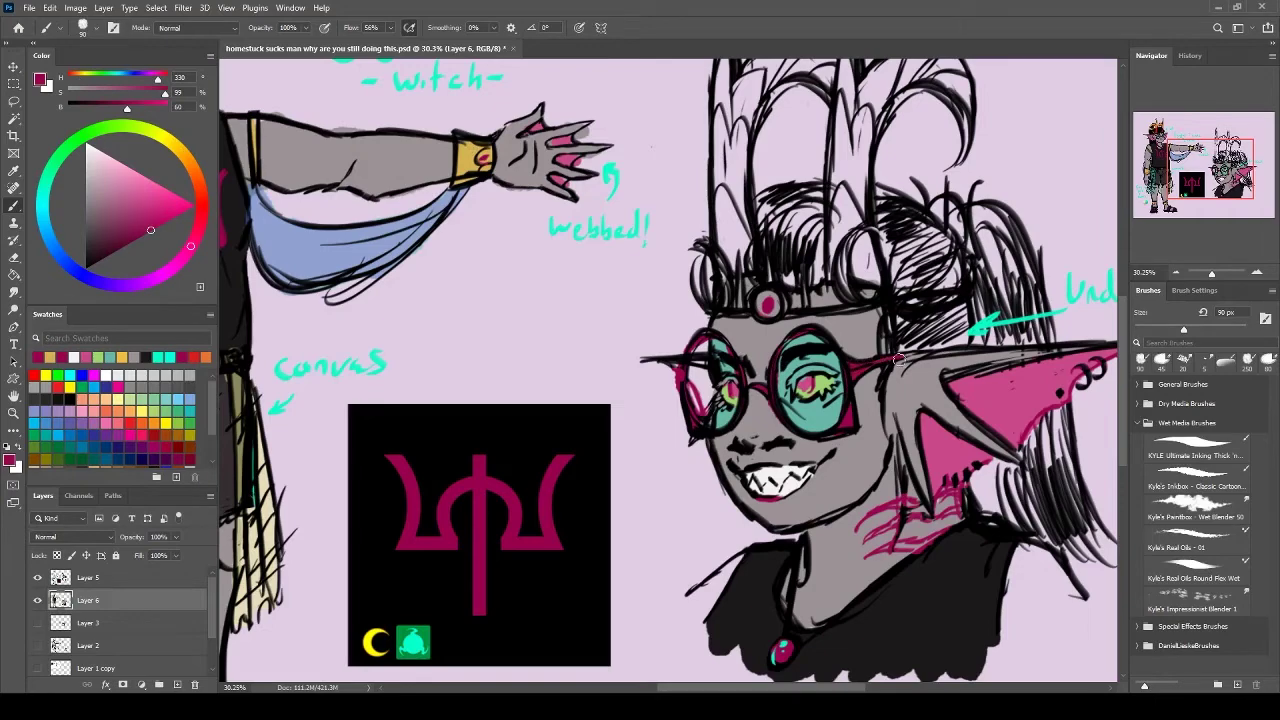
Paint the head study's crown band, gem setting and curled ornaments gold
left_click(471, 155, "alt")
left_click_drag(758, 300, 812, 304)
left_click_drag(850, 235, 845, 292)
Fill the base segments of both horns in the head study with crimson
left_click_drag(618, 197, 592, 386)
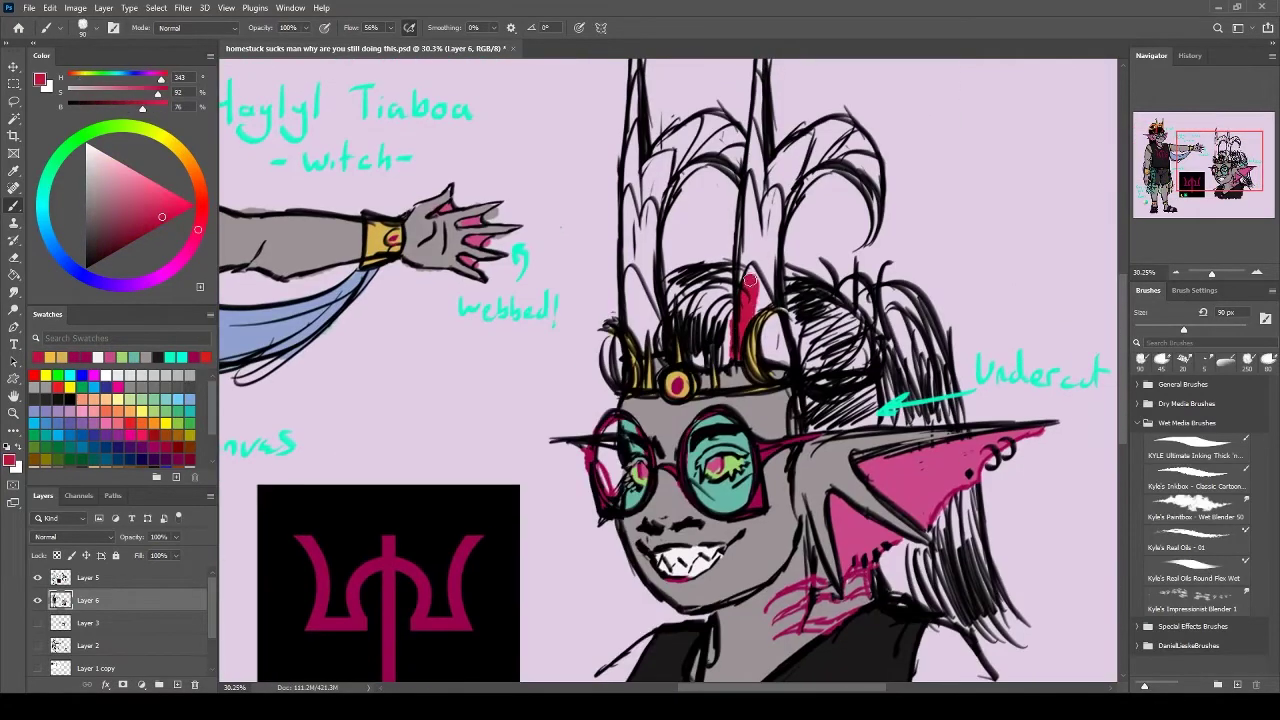
left_click_drag(750, 272, 775, 358)
left_click_drag(630, 270, 650, 350)
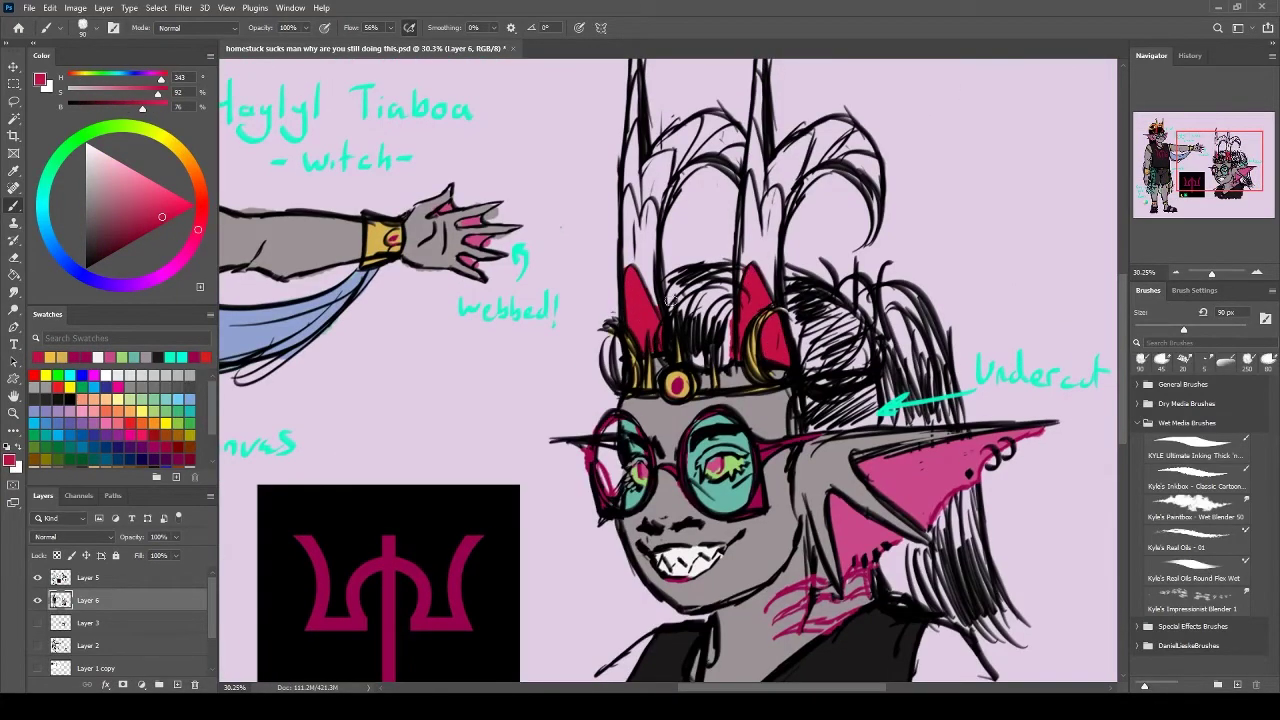
Fill the segments above the crimson horn bases with bright red
left_click_drag(620, 220, 890, 300)
mouse_move(893, 248)
left_mouse_down()
mouse_move(894, 297)
mouse_move(910, 250)
mouse_move(920, 345)
left_mouse_up()
mouse_move(1010, 240)
left_mouse_down()
mouse_move(1040, 360)
mouse_move(1050, 345)
left_mouse_up()
left_click_drag(471, 174, 221, 222)
Fill the next segments of both horns and their curved prongs with orange
left_click_drag(655, 234, 648, 330)
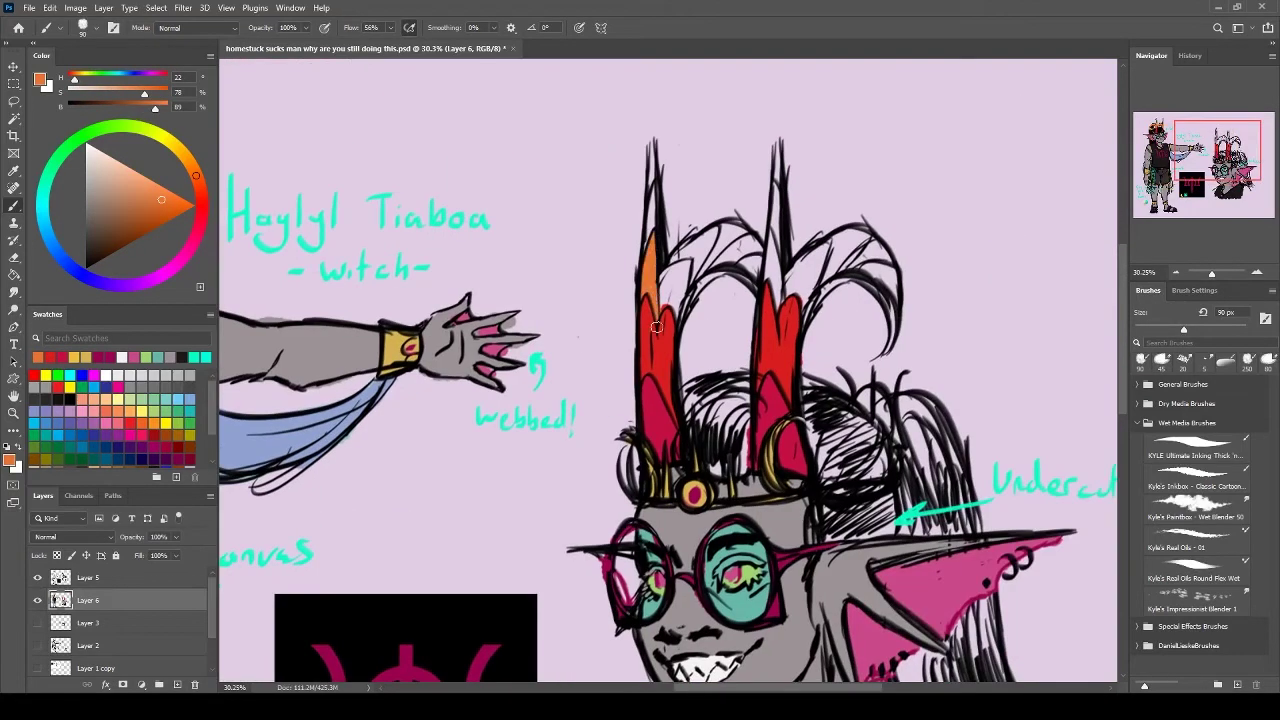
mouse_move(670, 264)
left_mouse_down()
mouse_move(690, 300)
mouse_move(667, 320)
left_mouse_up()
left_click(670, 300, "alt")
left_click_drag(760, 230, 785, 310)
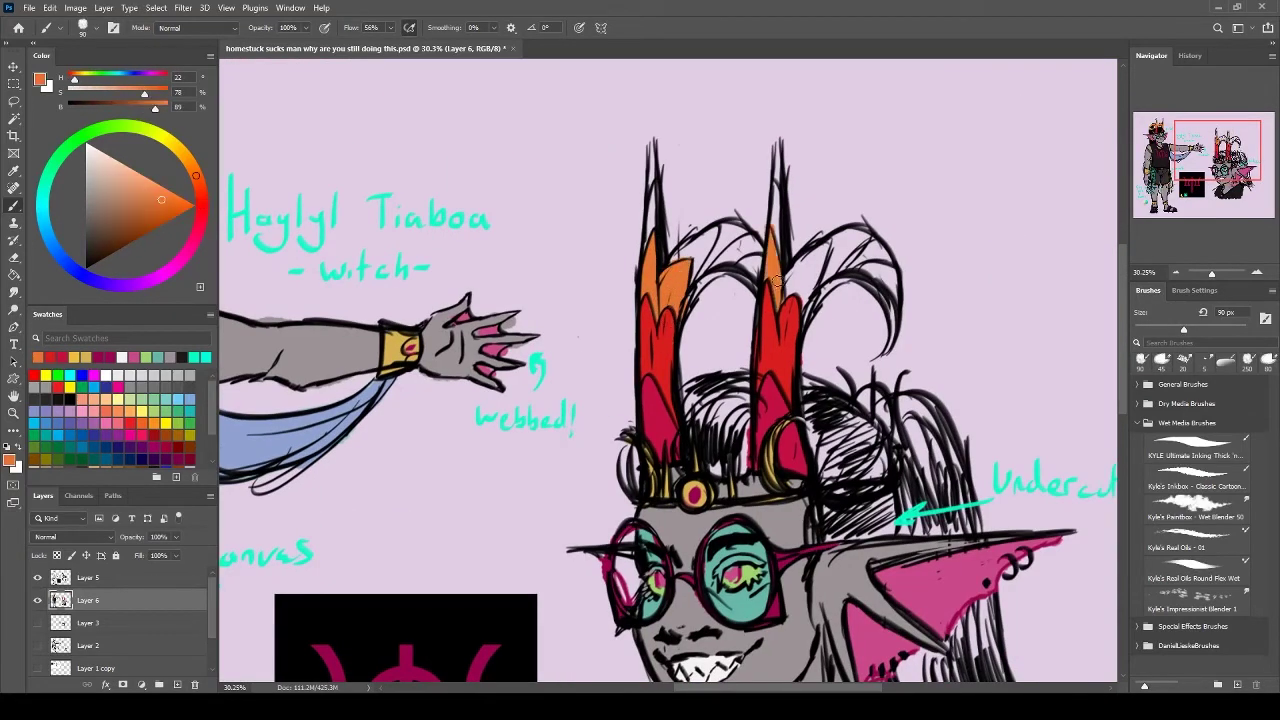
mouse_move(820, 245)
left_mouse_down()
mouse_move(775, 310)
mouse_move(790, 320)
left_mouse_up()
Fill the pointed horn tips and the curved prongs' outer segments with golden yellow
mouse_move(331, 234)
left_mouse_down()
mouse_move(608, 224)
mouse_move(232, 220)
left_mouse_up()
mouse_move(555, 205)
left_mouse_down()
mouse_move(640, 235)
mouse_move(610, 275)
left_mouse_up()
left_click(586, 270, "alt")
left_click(559, 197, "alt")
left_click_drag(710, 228, 780, 258)
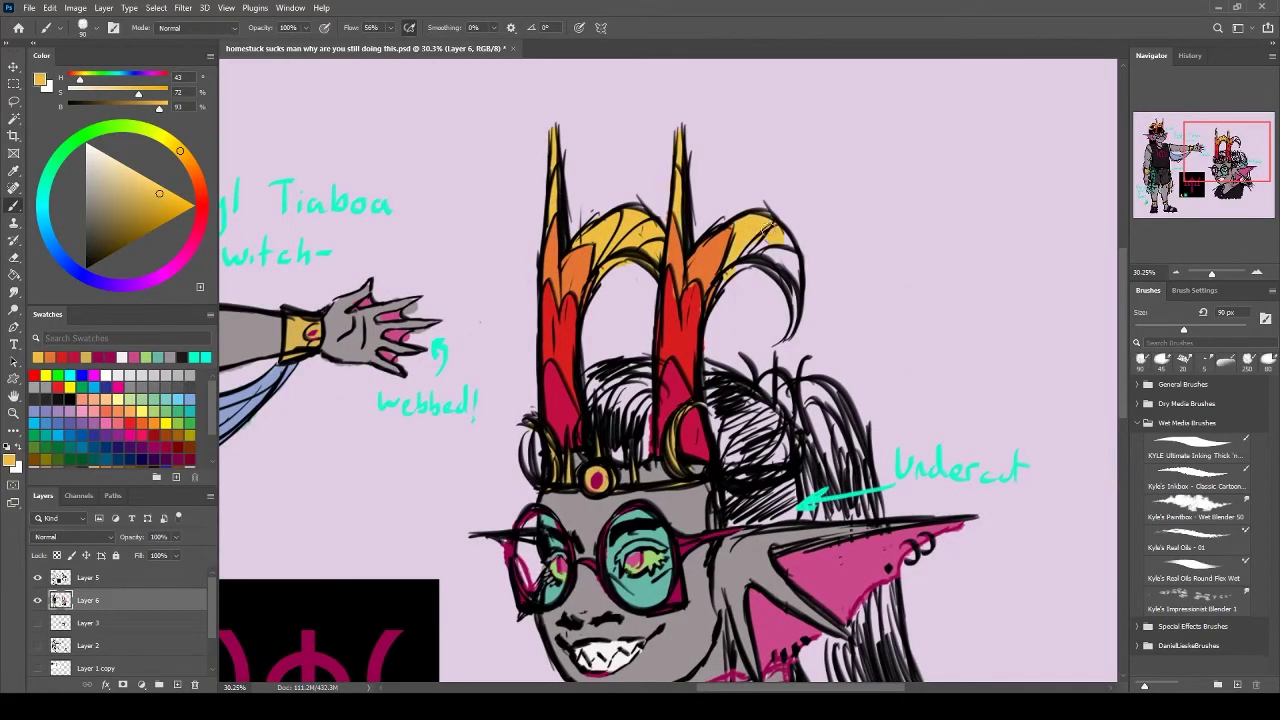
left_click_drag(765, 215, 797, 335)
left_click_drag(780, 245, 737, 271)
key("e")
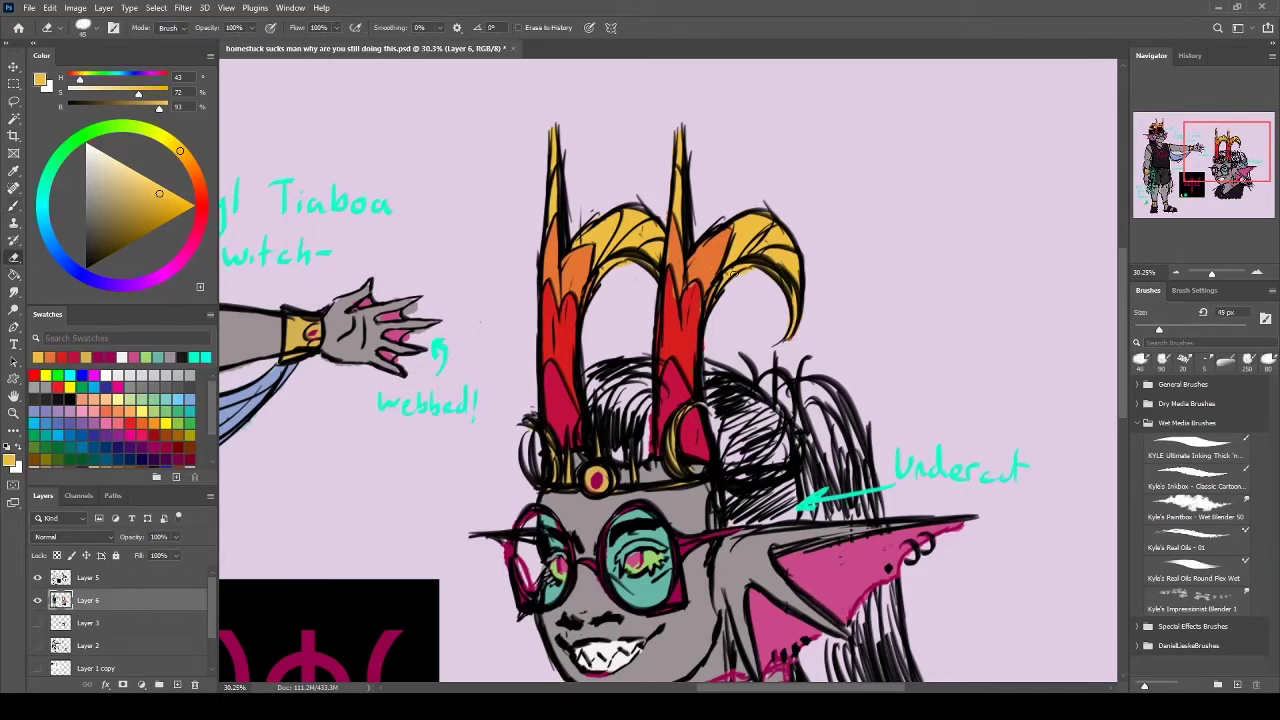
Brush orange along the undersides of the curved horn prongs in the head study
key("b")
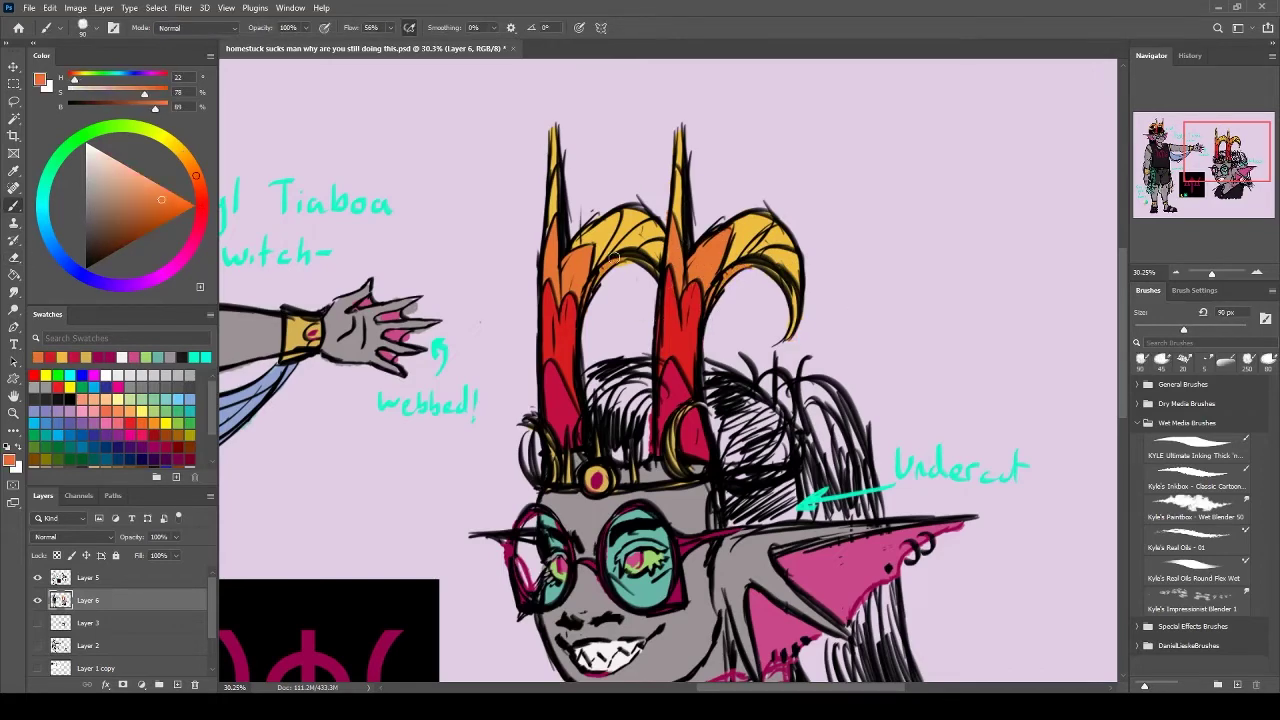
left_click_drag(618, 400, 673, 390)
left_click(730, 177, "alt")
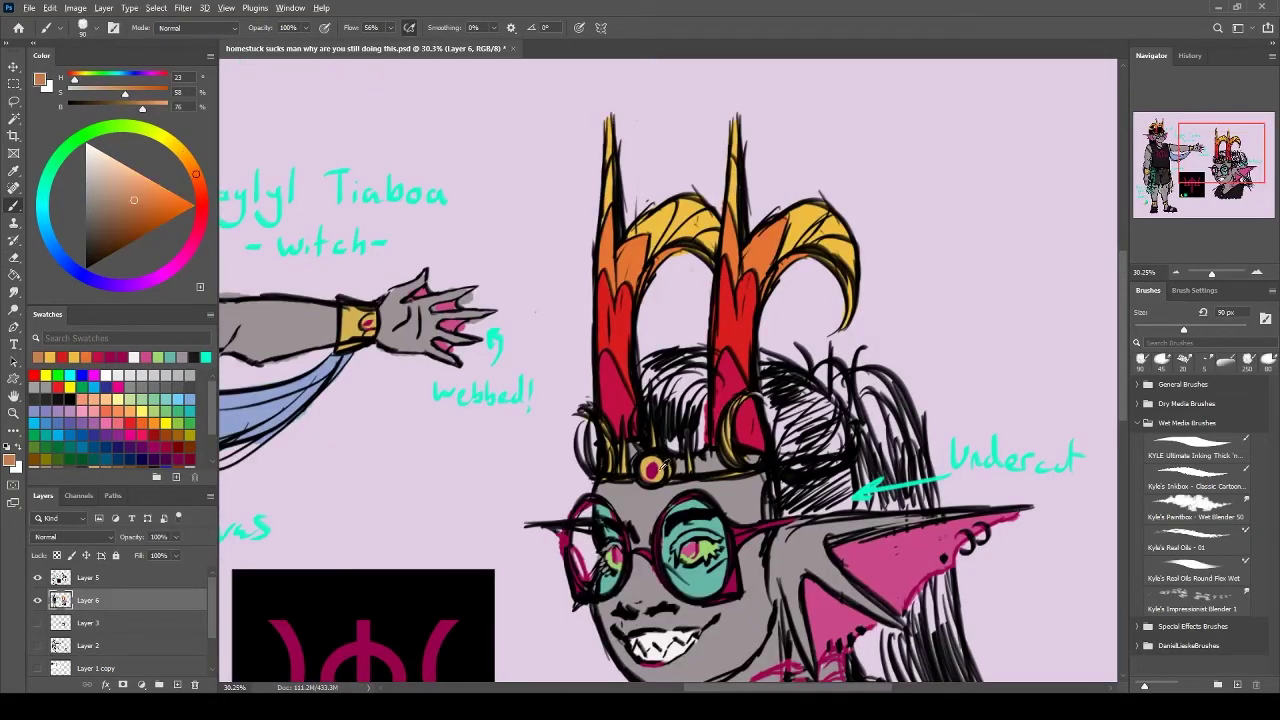
Add a new layer clipped to the line art and recolour the earring lines on the head study's ear fin gold
scroll(706, 288, "down", 5)
key("ctrl+shift+alt+n")
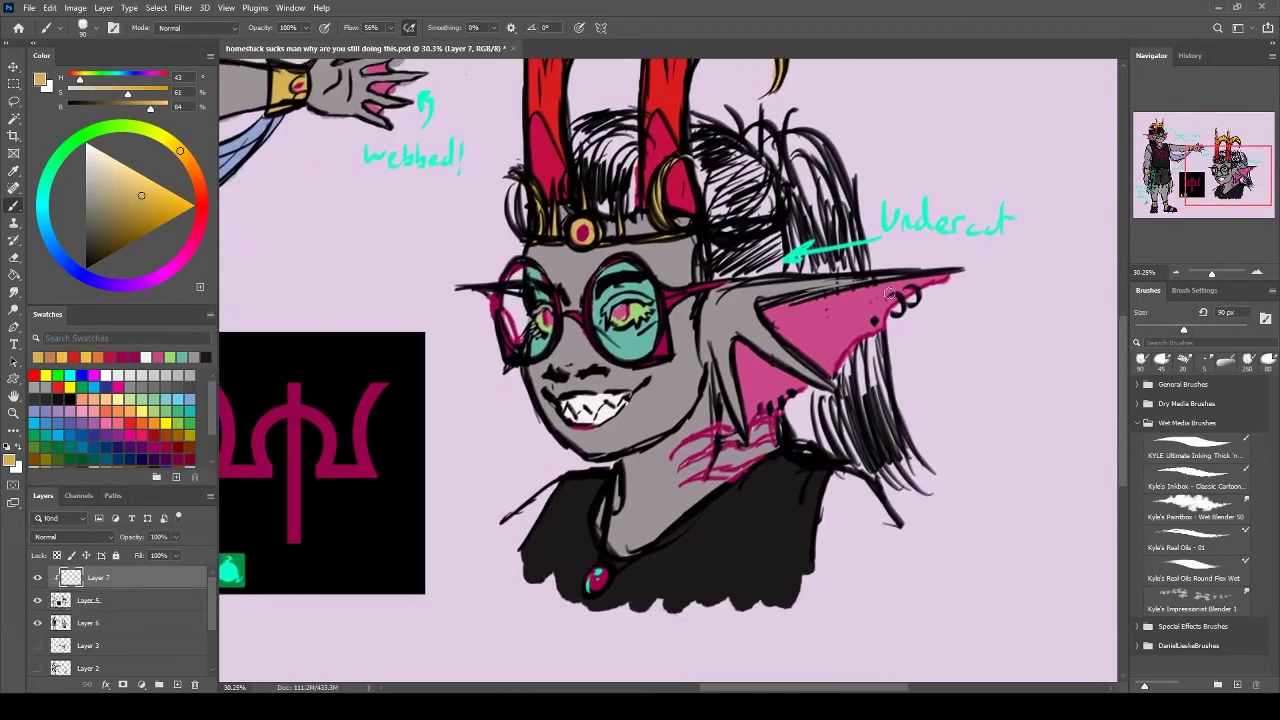
left_click_drag(888, 310, 918, 292)
left_click(875, 320)
left_click_drag(760, 410, 790, 395)
Recolour the eye outlines behind both lenses of the head study magenta and merge the clipped layer into the line art
mouse_move(648, 316)
left_mouse_down()
mouse_move(615, 328)
mouse_move(765, 453)
mouse_move(971, 567)
mouse_move(713, 404)
mouse_move(722, 350)
left_mouse_up()
left_click(555, 345, "alt")
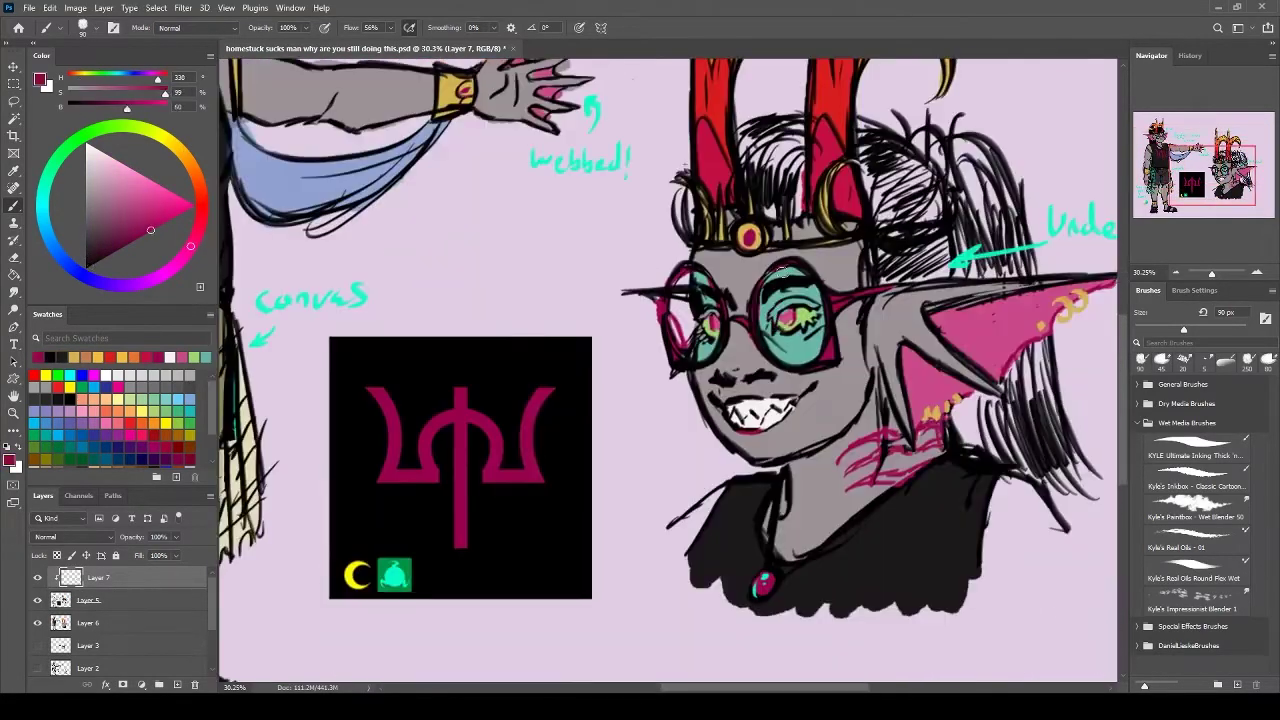
left_click_drag(780, 300, 822, 320)
mouse_move(700, 338)
left_mouse_down()
mouse_move(715, 322)
mouse_move(583, 395)
left_mouse_up()
key("ctrl+e")
Fill both bare shoulders of the head study with the grey skin tone on Layer 6
left_click(680, 505, "alt")
key("alt+bracketleft")
left_click_drag(560, 580, 600, 530)
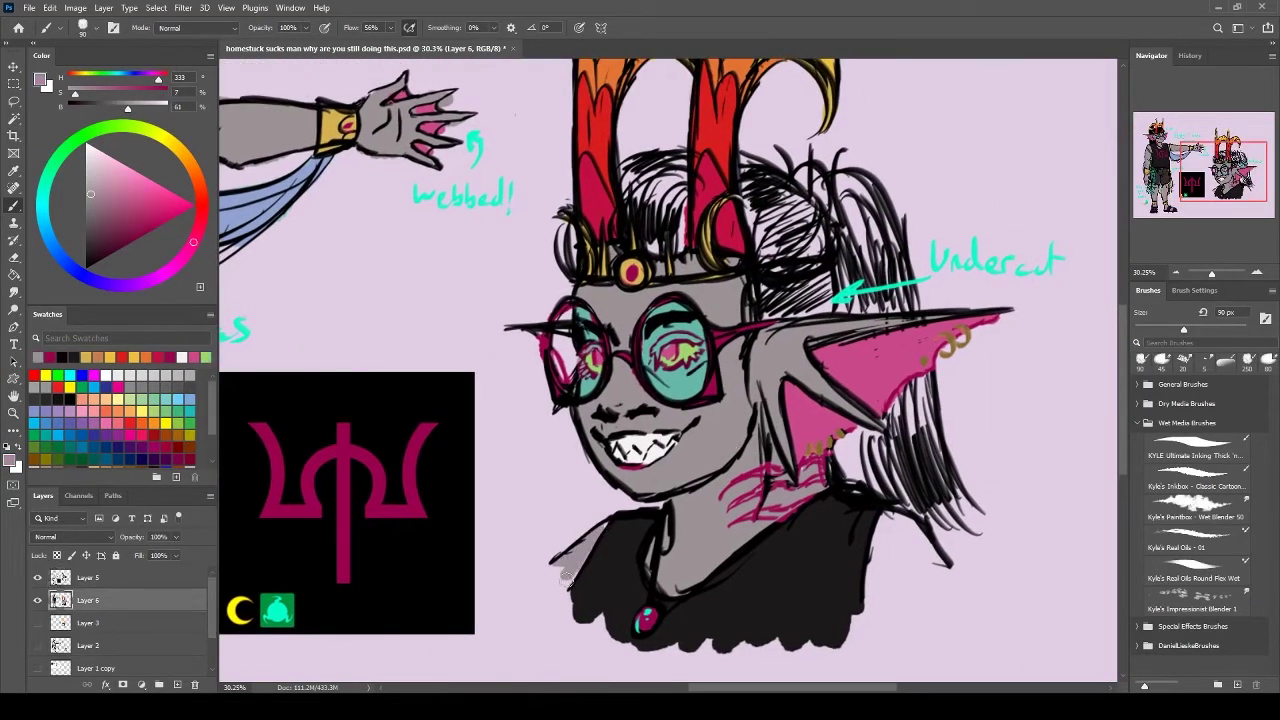
left_click_drag(870, 520, 893, 584)
Fill the front hair between the head study's horns with the near-black hair colour sampled from the full figure
left_click(811, 460, "alt")
mouse_move(660, 350)
left_mouse_down()
mouse_move(690, 340)
mouse_move(760, 420)
mouse_move(640, 300)
left_mouse_up()
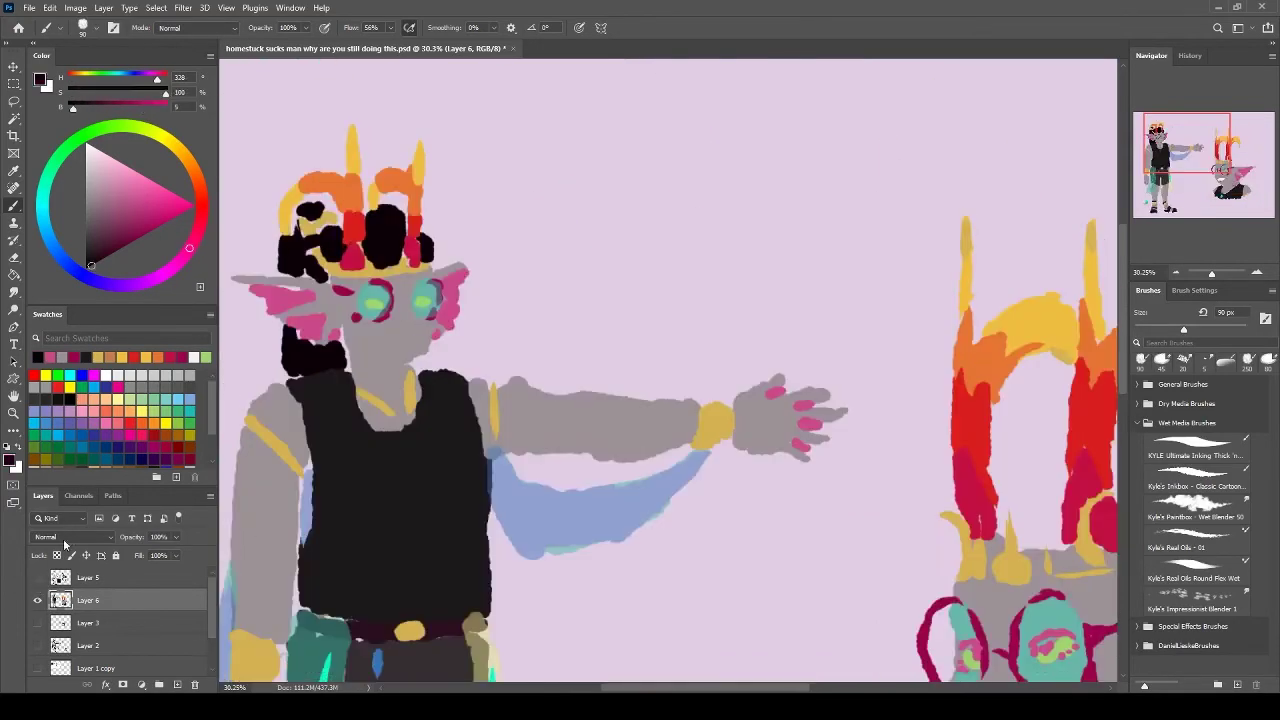
left_click(620, 265, "alt")
mouse_move(615, 250)
left_mouse_down()
mouse_move(634, 274)
mouse_move(610, 300)
mouse_move(610, 325)
mouse_move(590, 245)
mouse_move(586, 283)
mouse_move(454, 325)
mouse_move(590, 211)
left_mouse_up()
left_click(610, 300, "alt")
key("h")
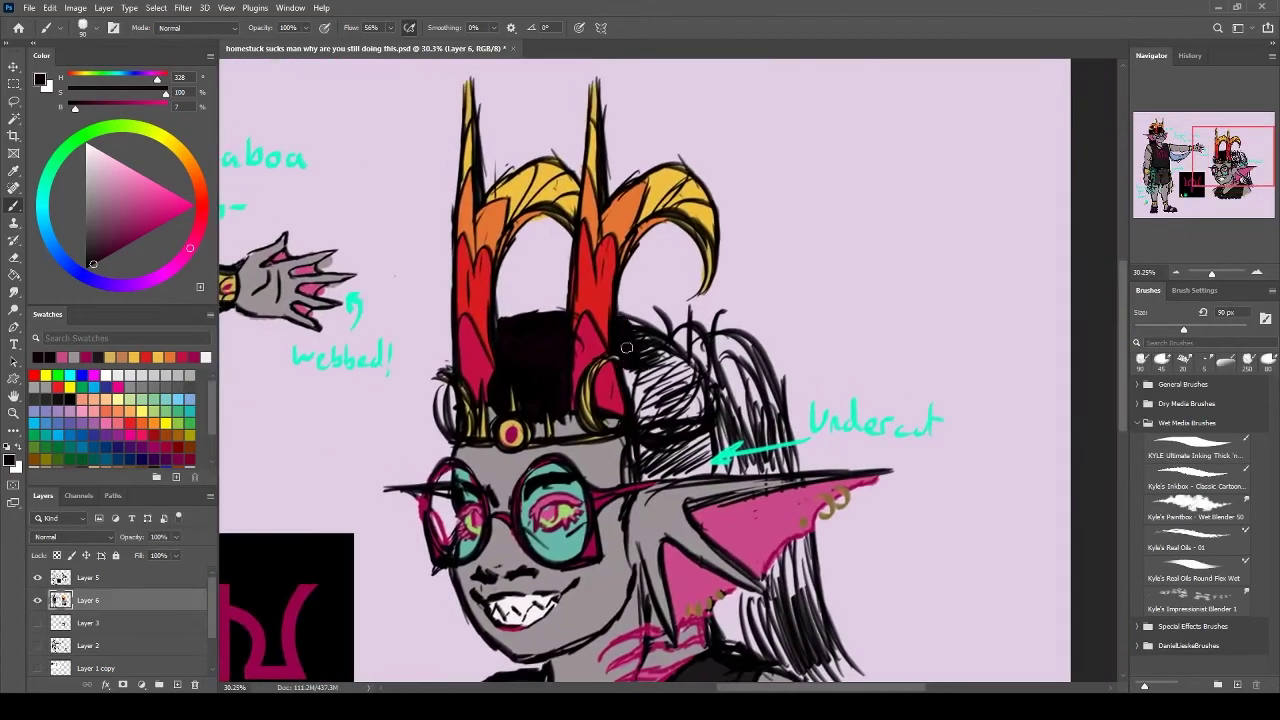
Fill the gathered hair behind the head study's horns and the long ponytail behind the ear fin with near-black
mouse_move(630, 400)
left_mouse_down()
mouse_move(653, 360)
mouse_move(760, 420)
left_mouse_up()
mouse_move(715, 360)
left_mouse_down()
mouse_move(790, 460)
mouse_move(770, 450)
left_mouse_up()
left_click_drag(760, 450, 743, 148)
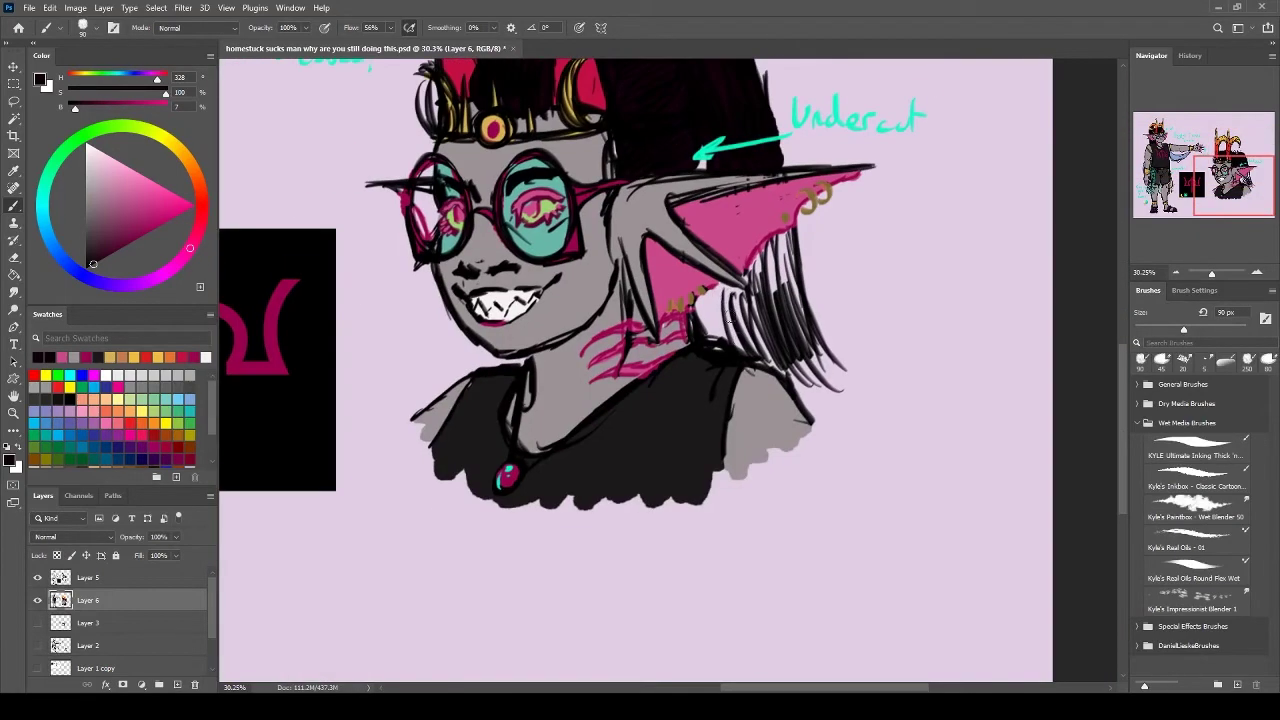
mouse_move(750, 250)
left_mouse_down()
mouse_move(845, 395)
mouse_move(805, 412)
left_mouse_up()
left_click(727, 235, "alt")
key("ctrl+0")
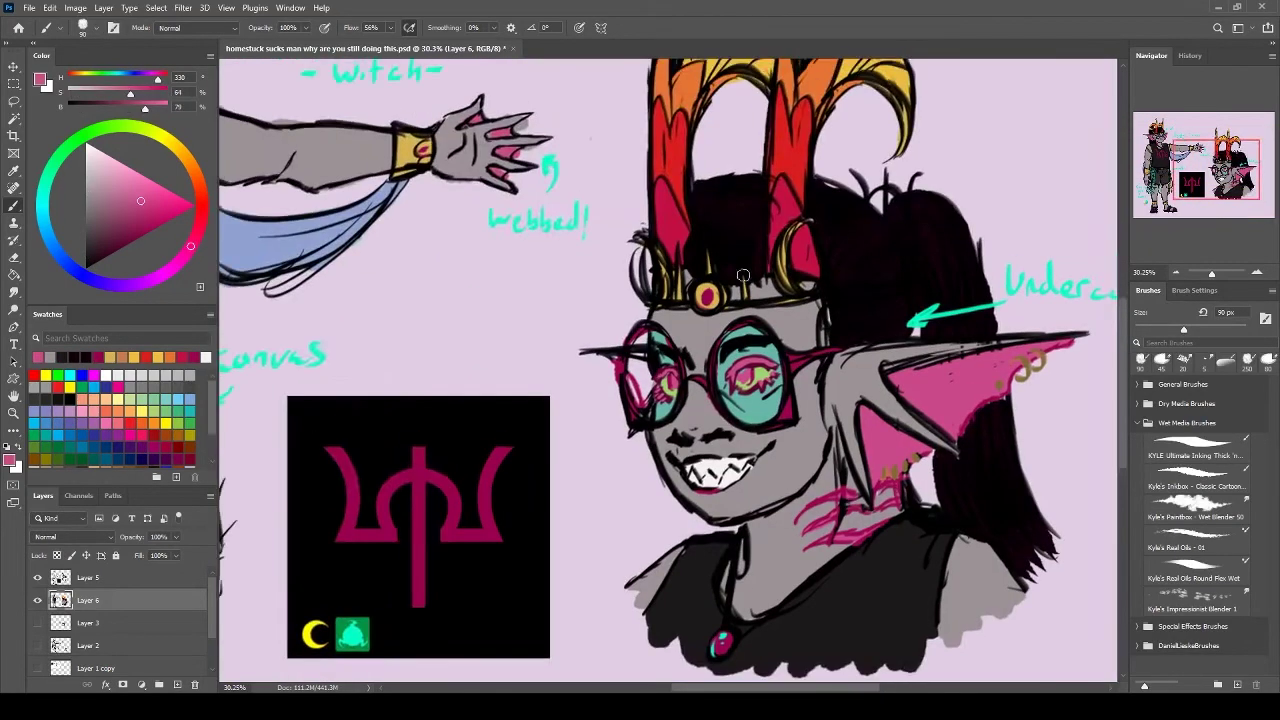
left_click(737, 402, "alt")
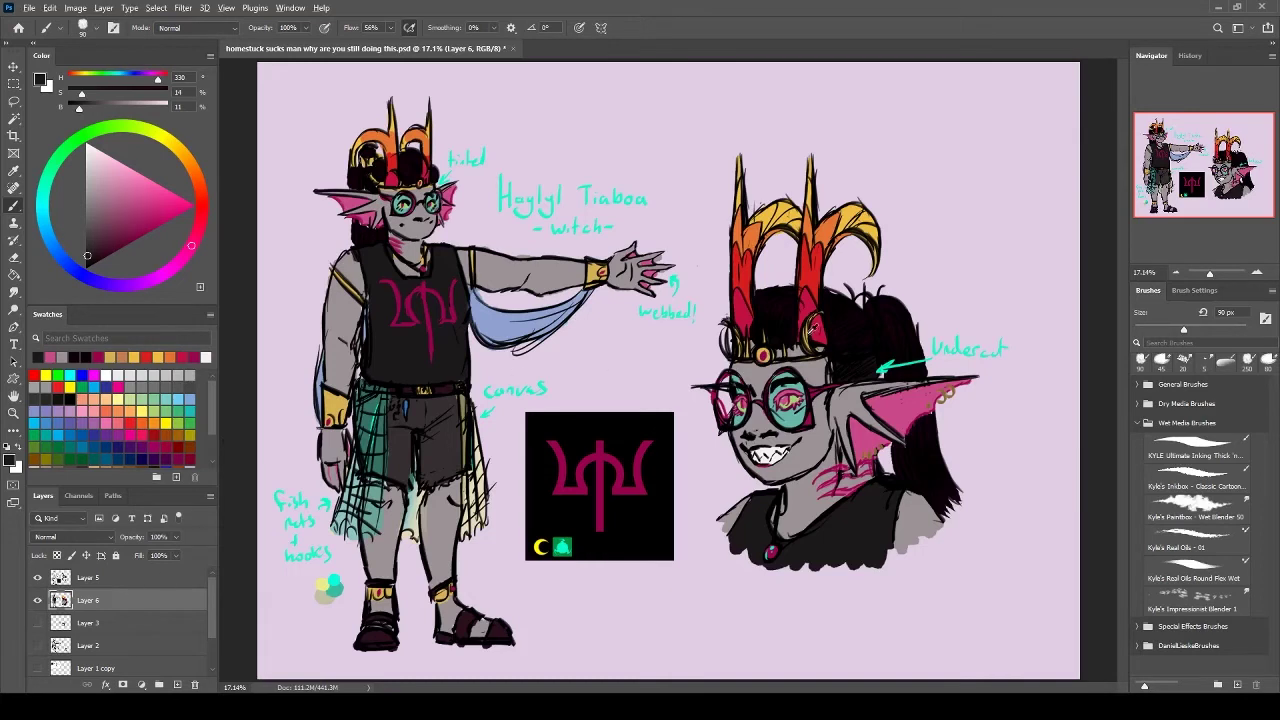
left_click(814, 329, "alt")
left_click(396, 258, "alt")
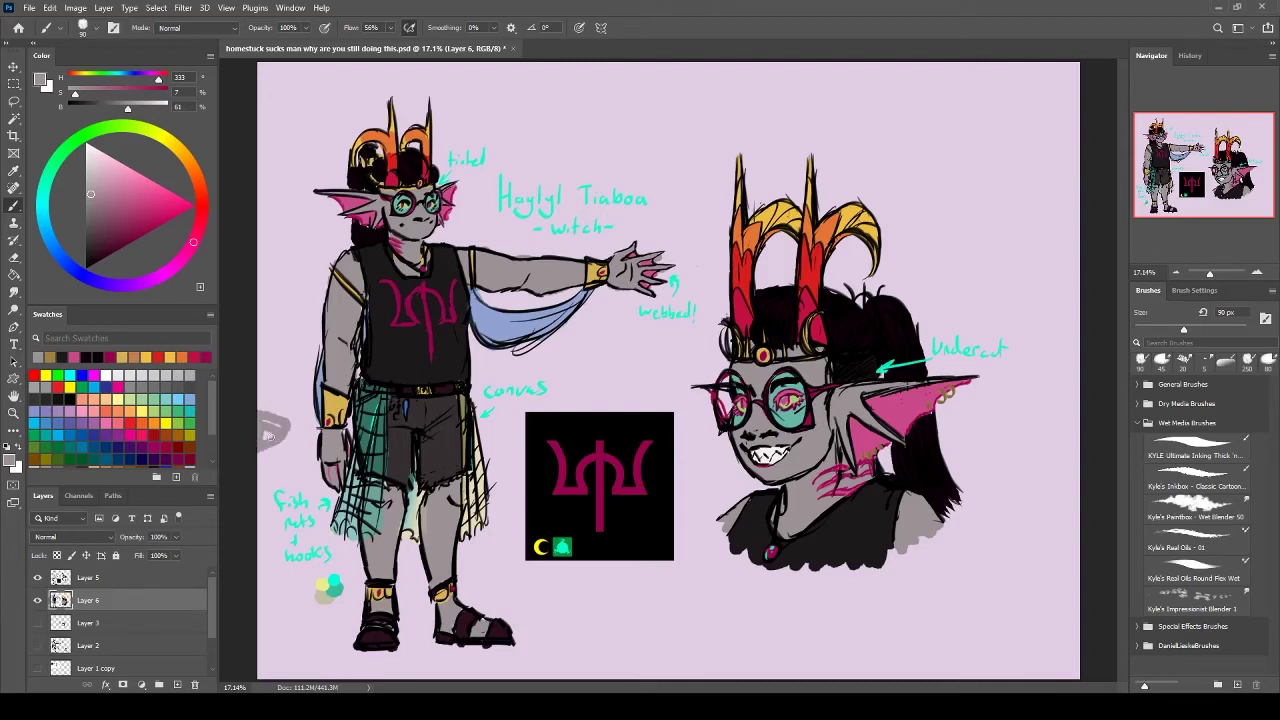
left_click(886, 399, "alt")
left_click(948, 502, "alt")
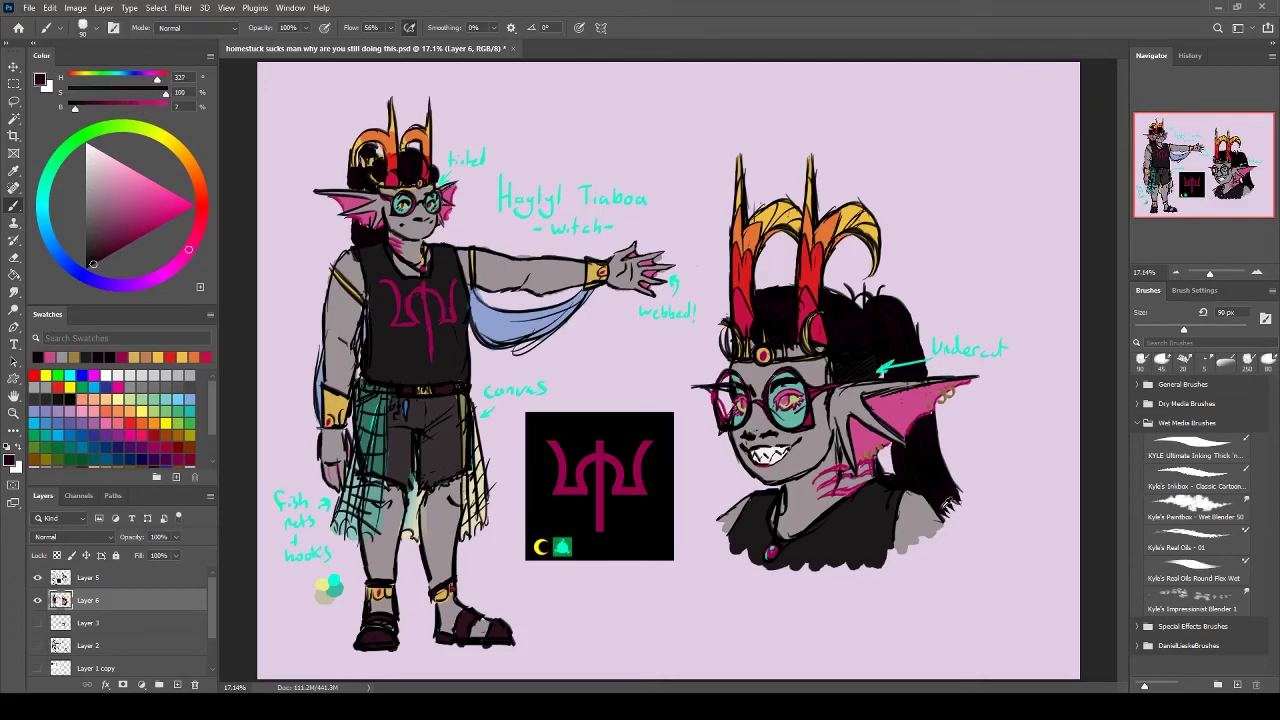
left_click(896, 405, "alt")
Paint the small band crossing the hair behind the head study's crown gold
key("b")
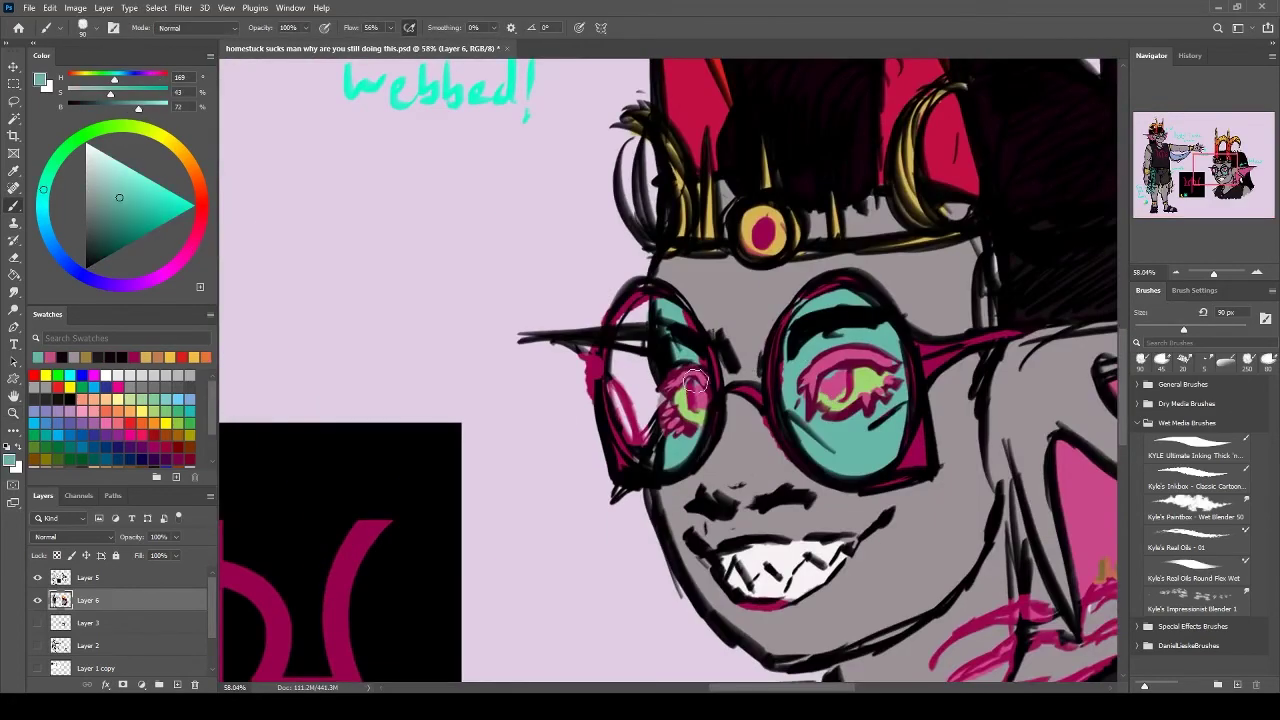
left_click(748, 220, "alt")
left_click_drag(913, 146, 818, 376)
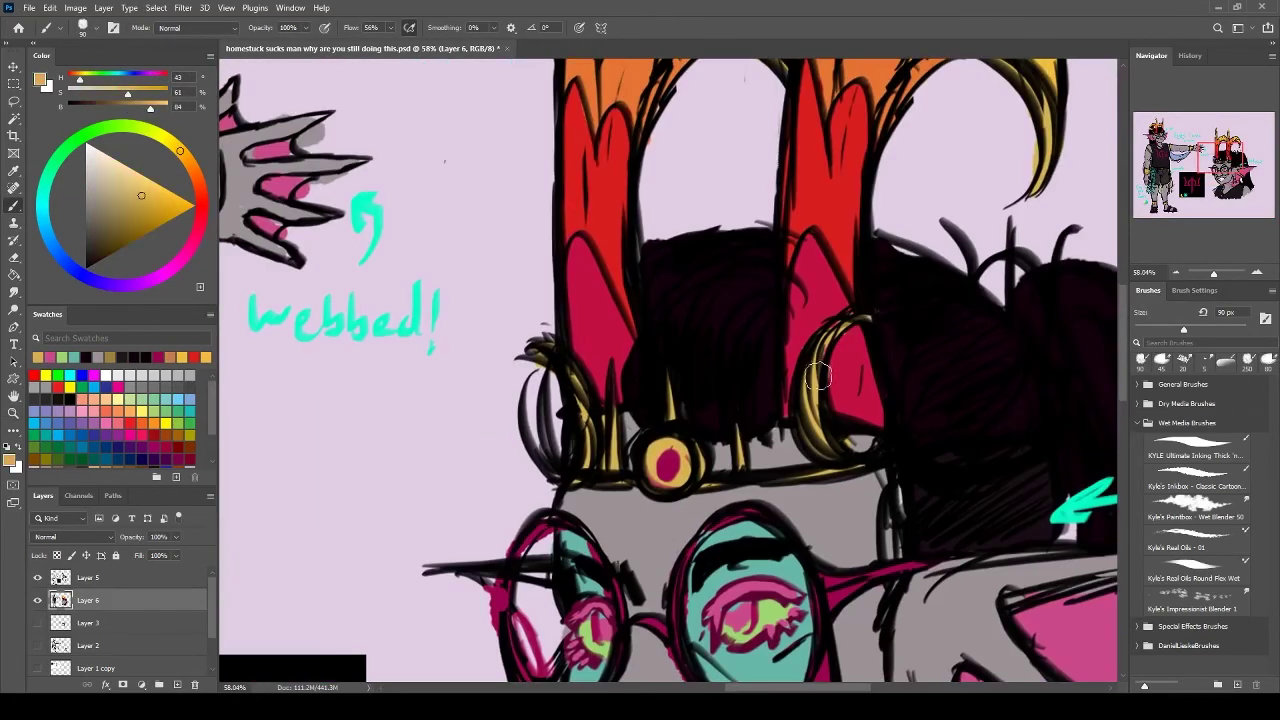
Fill the rounded hair outline on the far side of the head study's crown with near-black and clean its edge
left_click(567, 479, "alt")
left_click_drag(560, 455, 543, 366)
left_click_drag(530, 440, 540, 371)
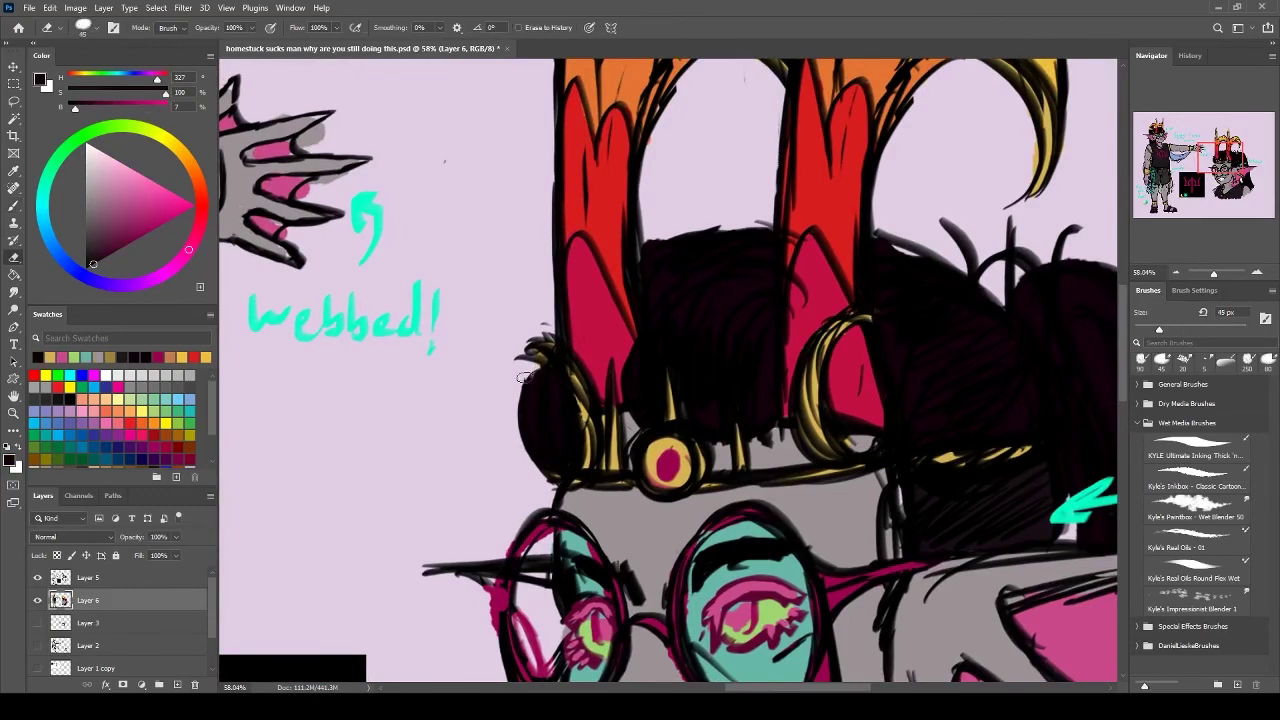
left_click_drag(549, 437, 545, 380)
Make the line art on Layer 5 the active layer with the whole sheet in view
left_click(862, 320, "alt")
scroll(862, 320, "down", 5)
scroll(829, 466, "up", 1)
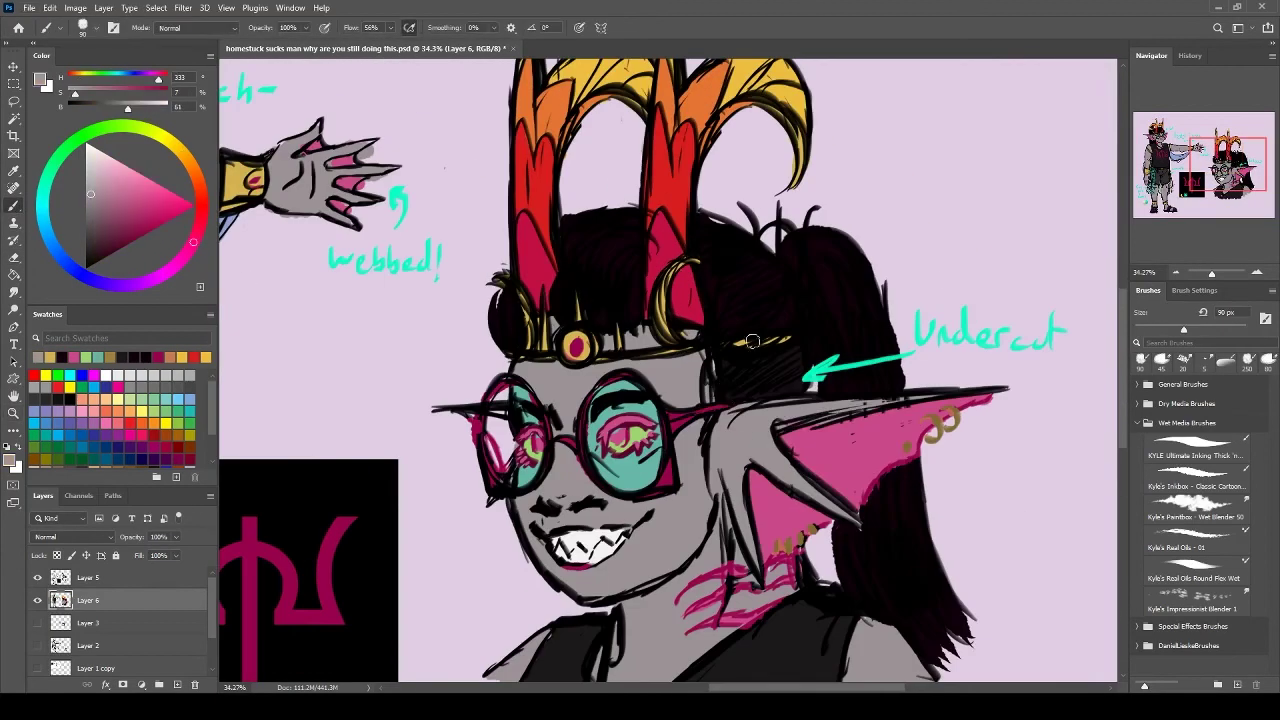
left_click(829, 466, "alt")
key("z")
scroll(722, 376, "down", 2)
scroll(722, 376, "up", 1)
left_click(88, 577)
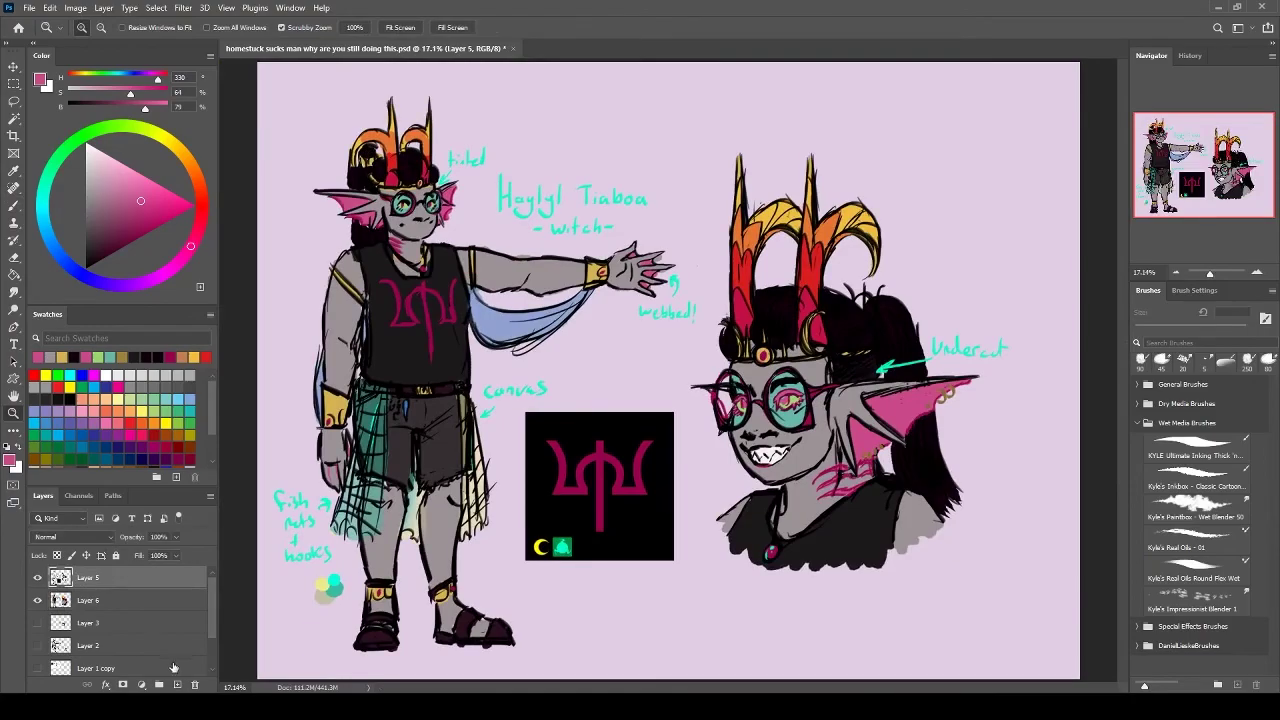